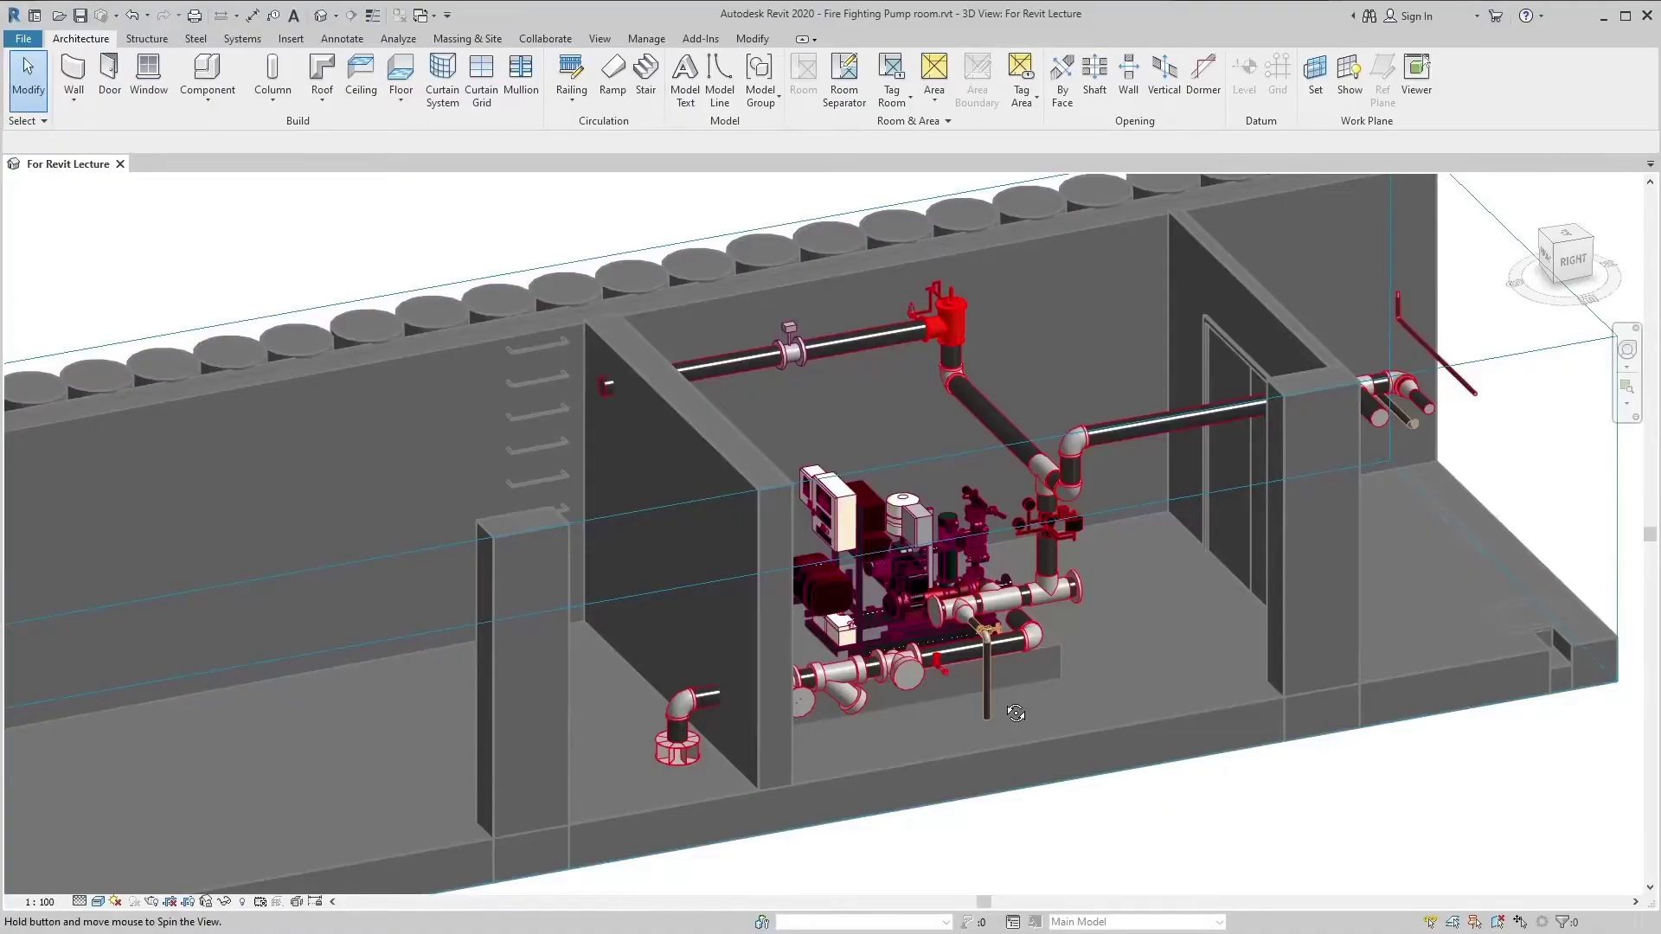
Step: Orbit and zoom around the diesel engine driven pump module, then frame the whole pump room
mouse_move(1004, 699)
shift+middle_down()
mouse_move(975, 726)
mouse_move(1008, 738)
mouse_move(995, 714)
shift+middle_up()
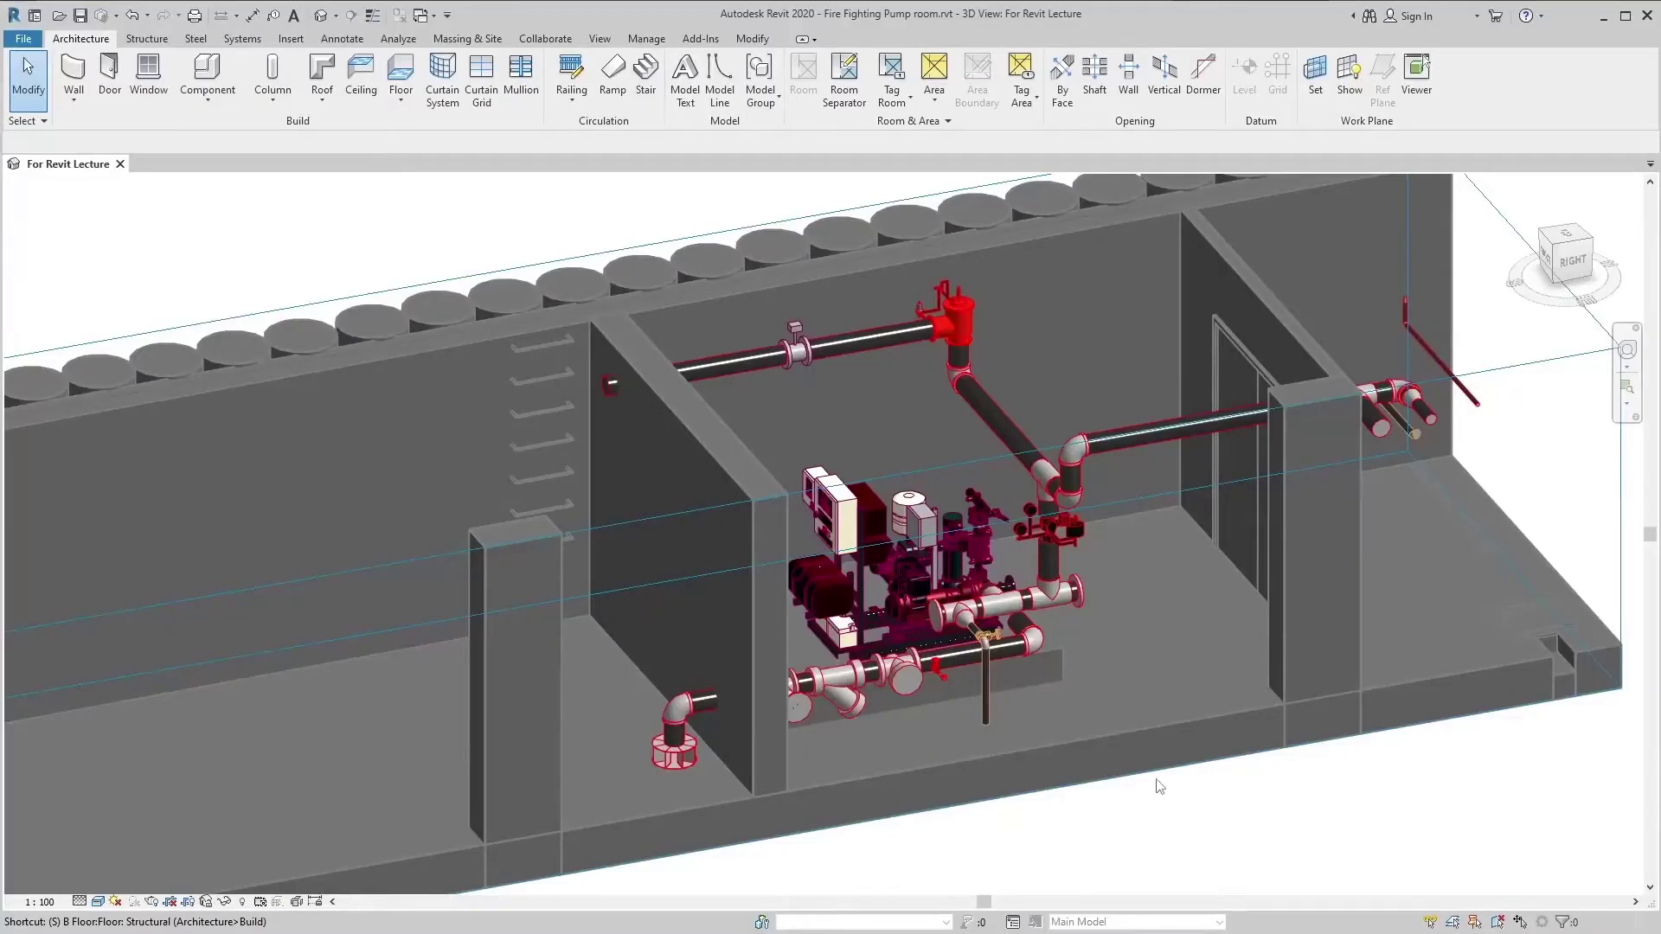
mouse_move(1061, 739)
shift+middle_down()
mouse_move(1048, 702)
mouse_move(1089, 815)
shift+middle_up()
scroll(1080, 666, up, 2)
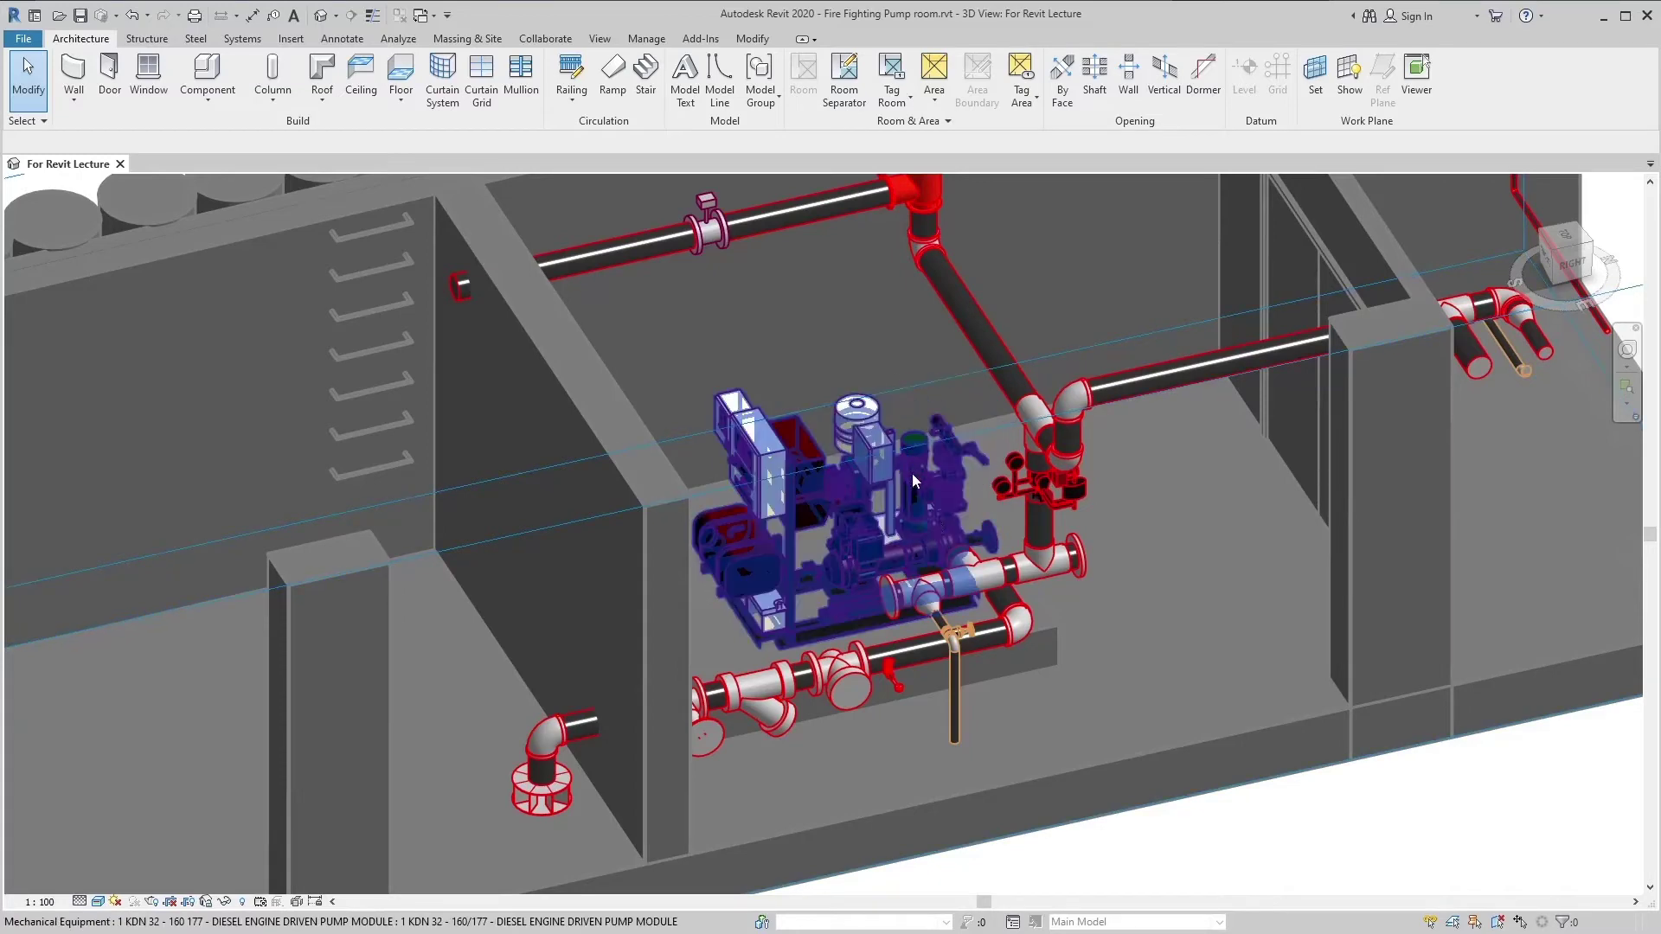
mouse_move(922, 496)
shift+middle_down()
mouse_move(956, 589)
mouse_move(905, 533)
mouse_move(862, 415)
shift+middle_up()
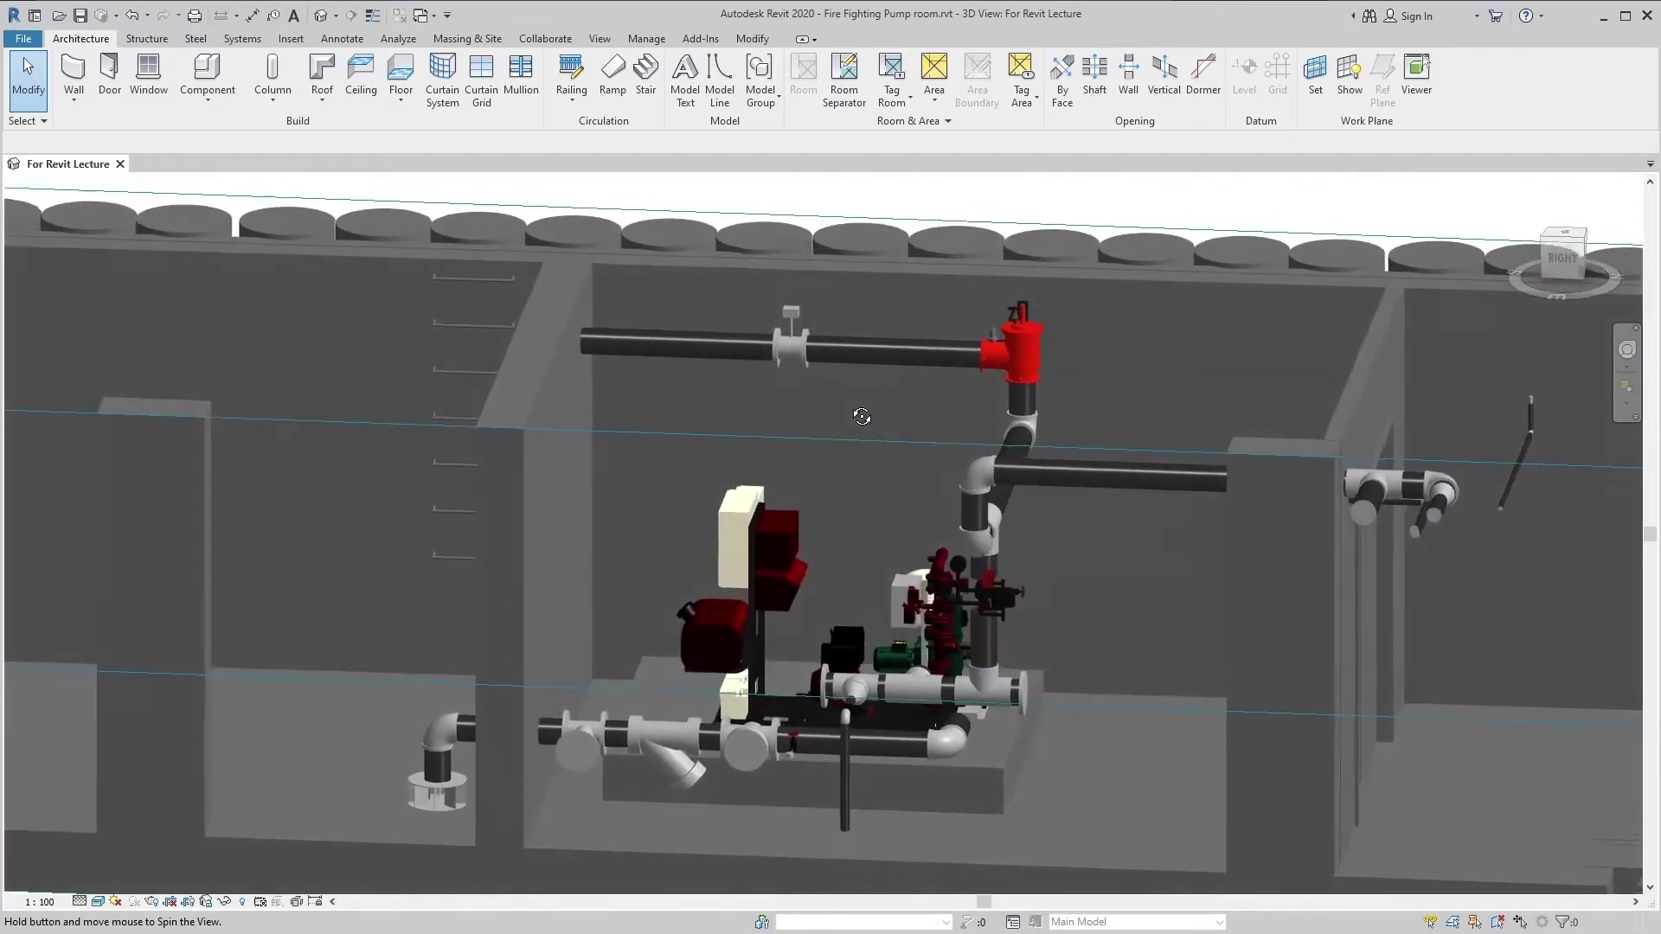
mouse_move(862, 414)
shift+middle_down()
mouse_move(884, 532)
mouse_move(990, 624)
mouse_move(1098, 798)
mouse_move(1072, 791)
mouse_move(1096, 723)
mouse_move(1079, 732)
shift+middle_up()
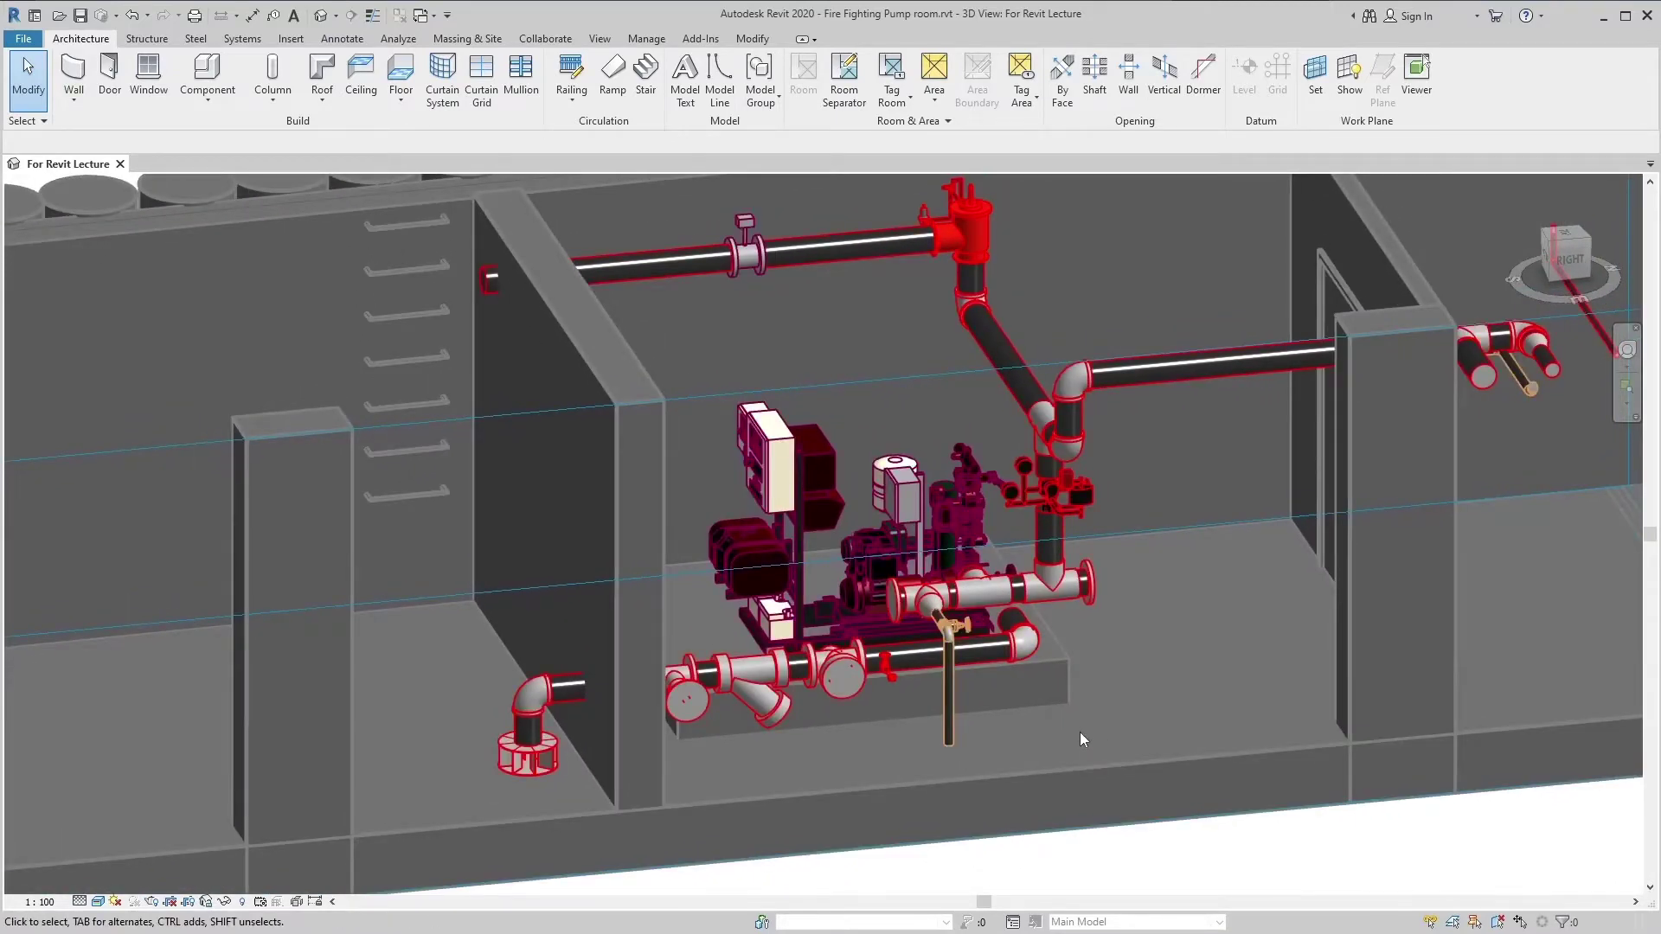
click(1079, 731)
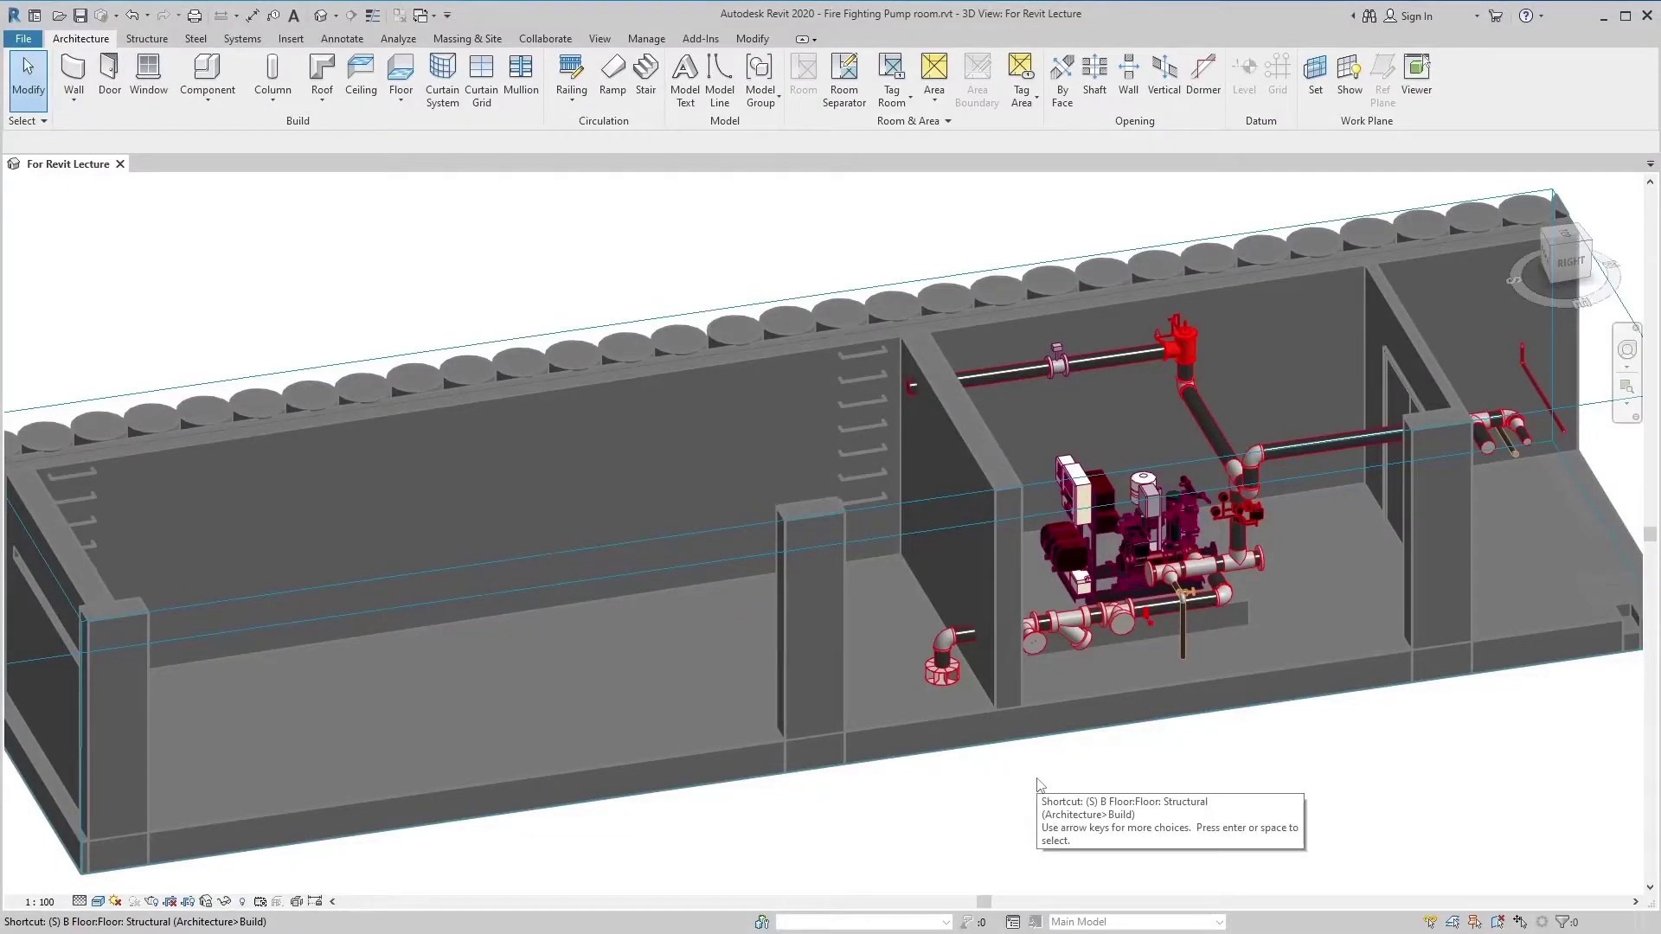
Step: Drag a face grip of the room's section box, then restore the box to its original size
key(Escape)
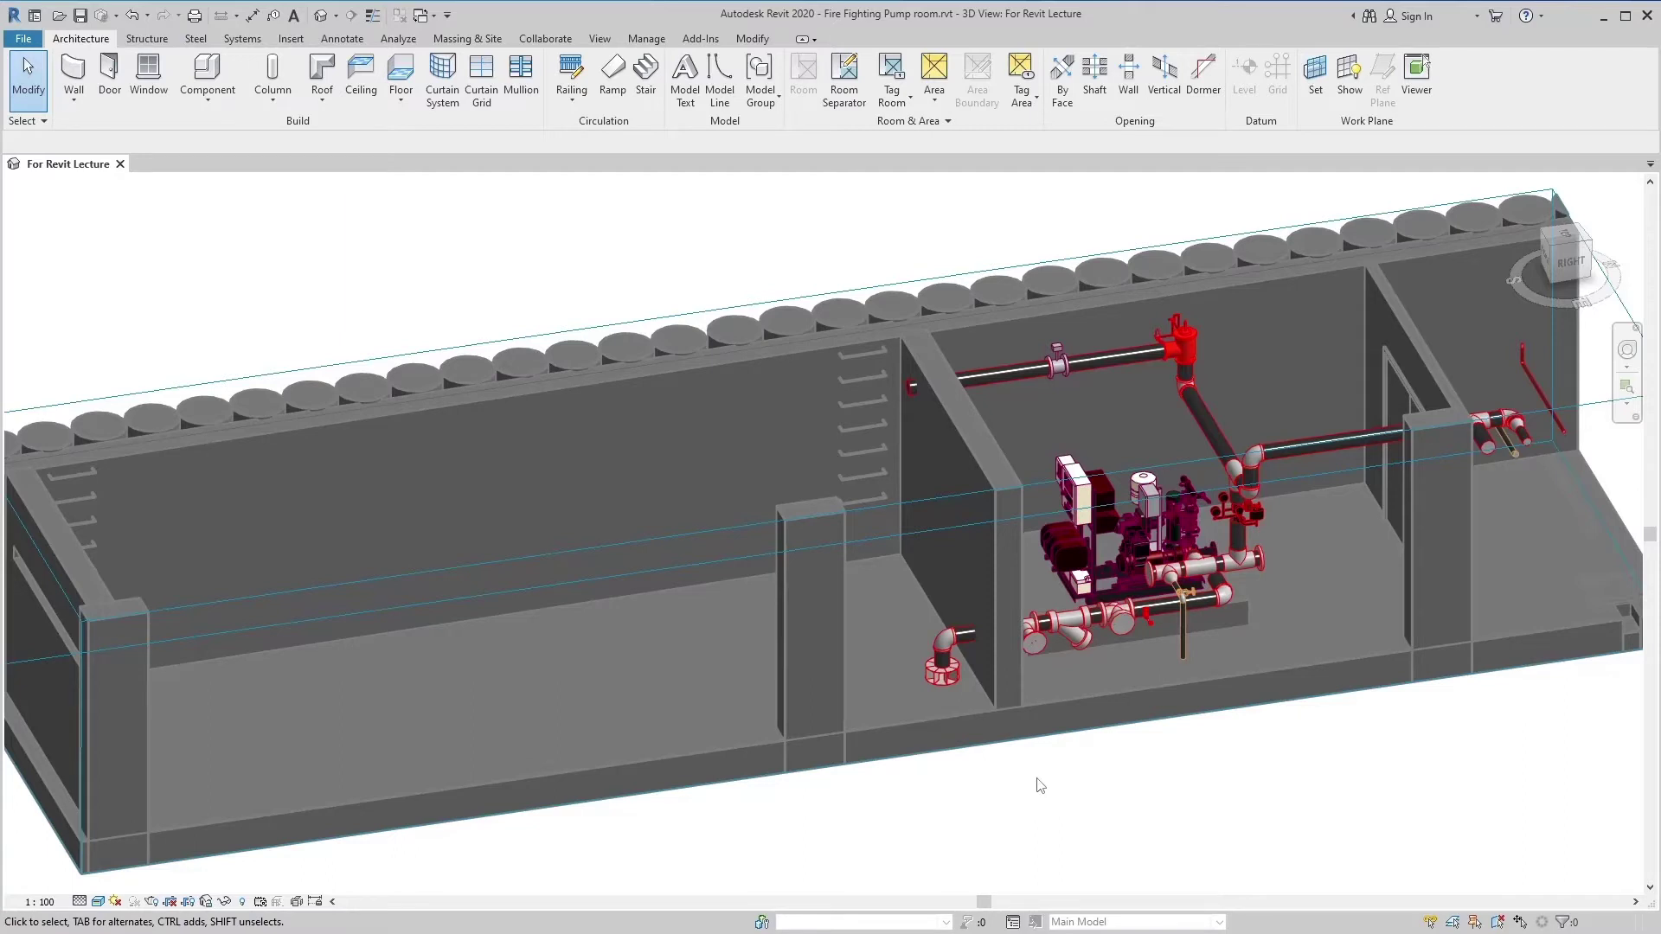
click(1040, 784)
click(926, 495)
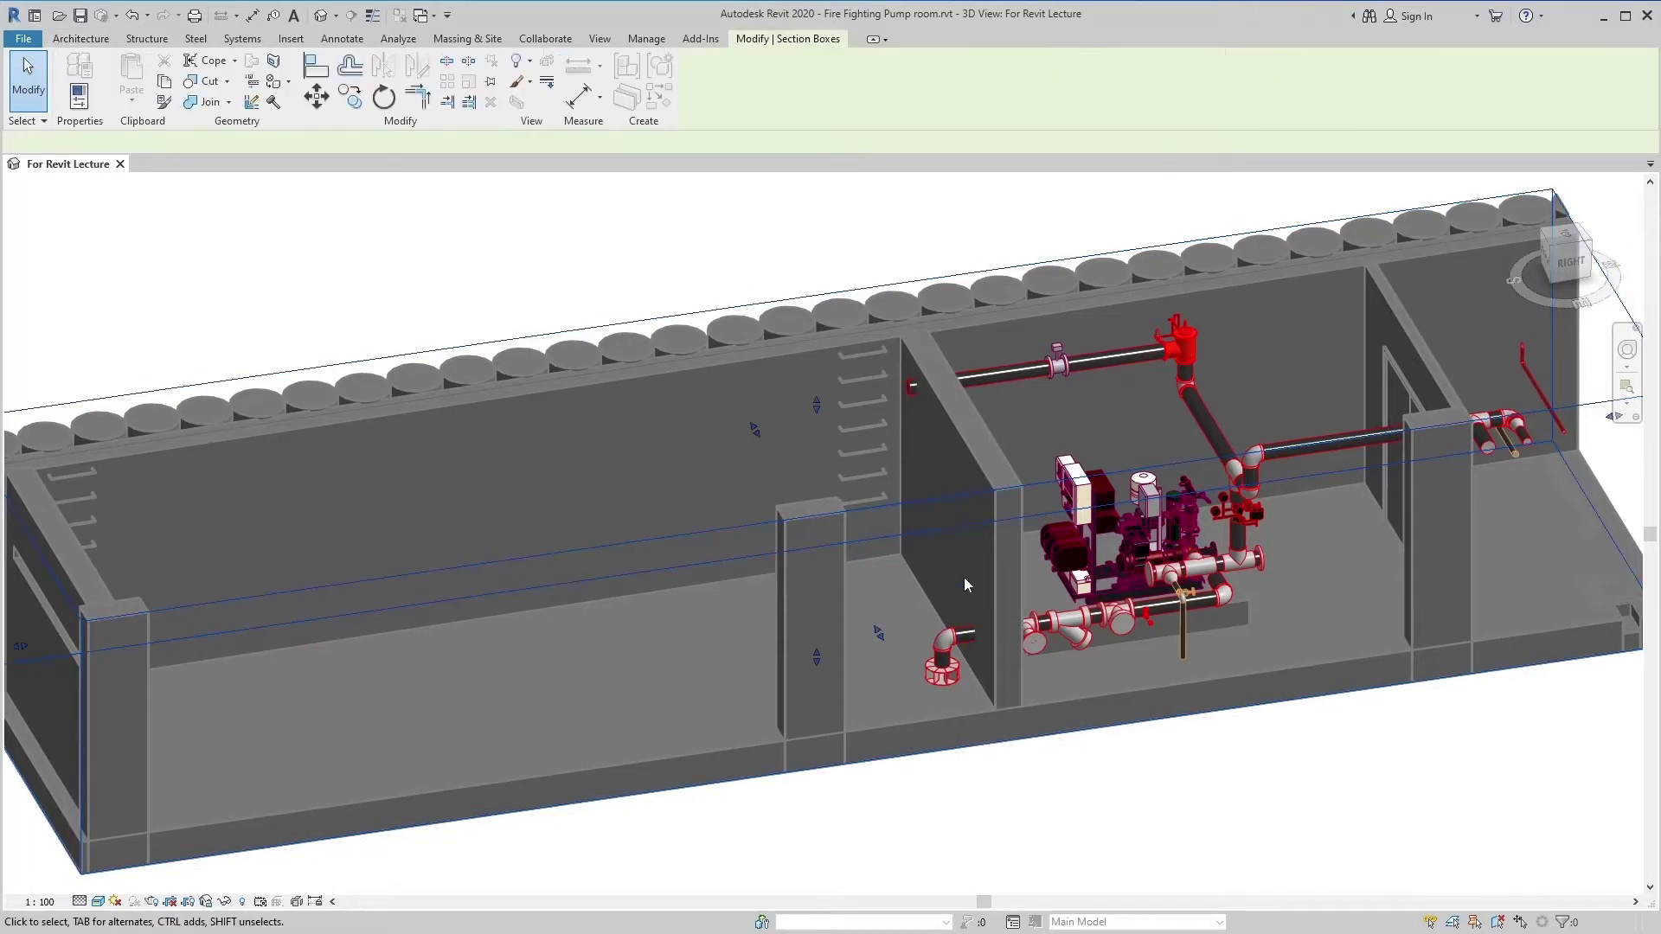
mouse_move(881, 632)
mouse_down()
mouse_move(925, 718)
mouse_move(886, 630)
mouse_up()
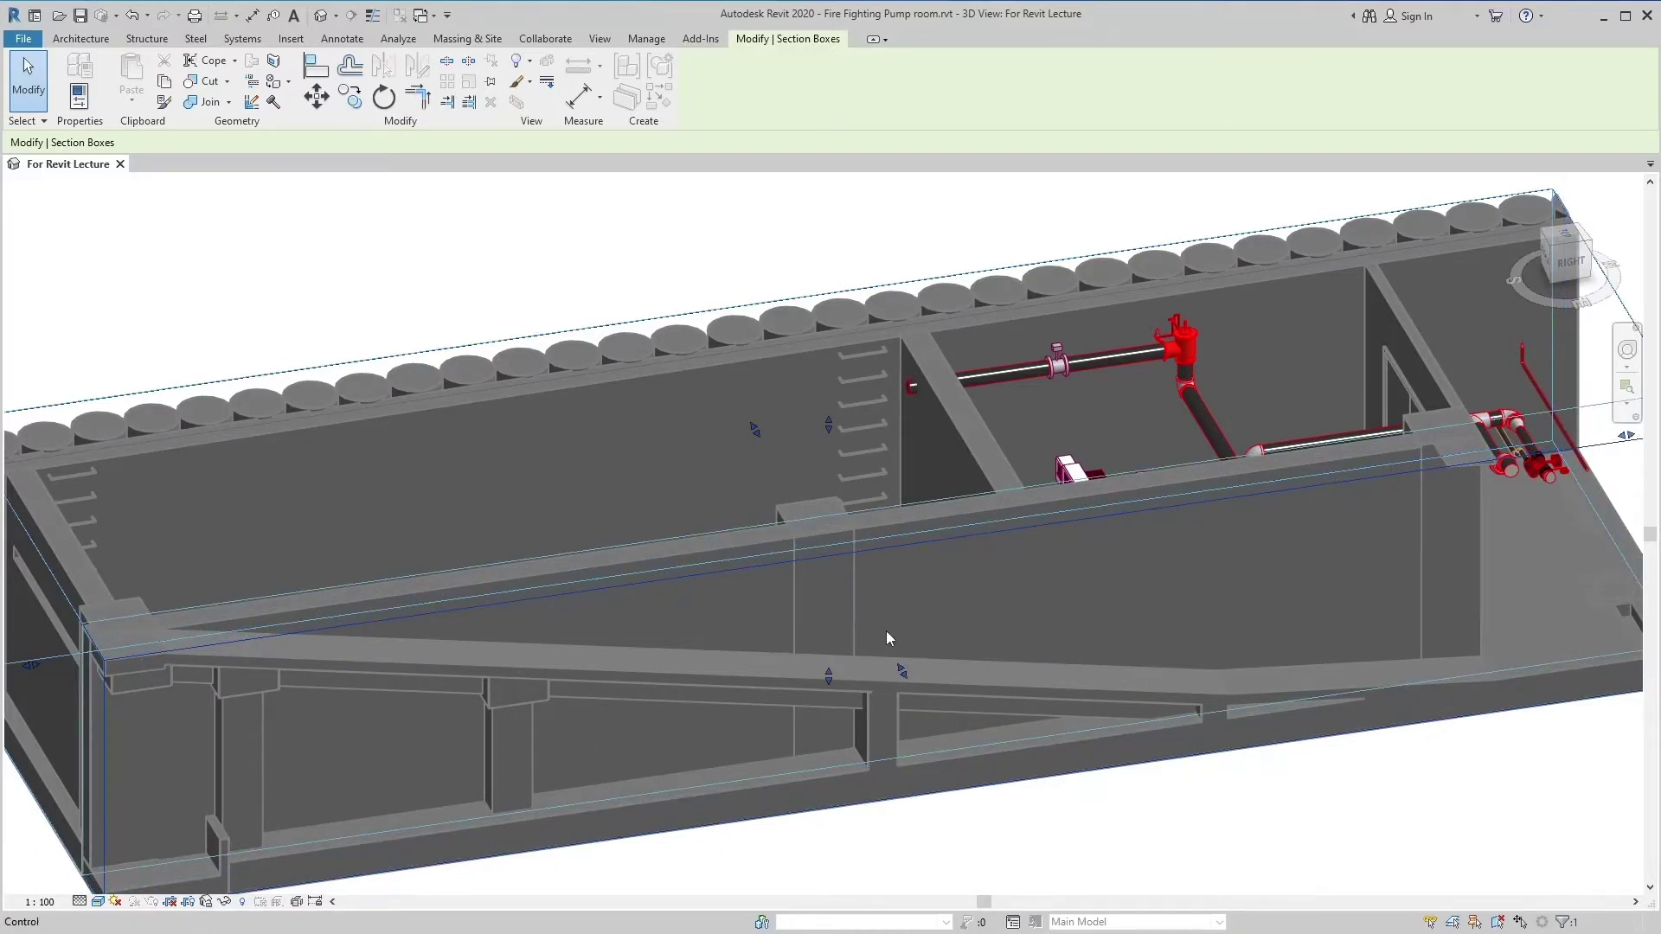
drag(886, 630, 886, 631)
click(999, 797)
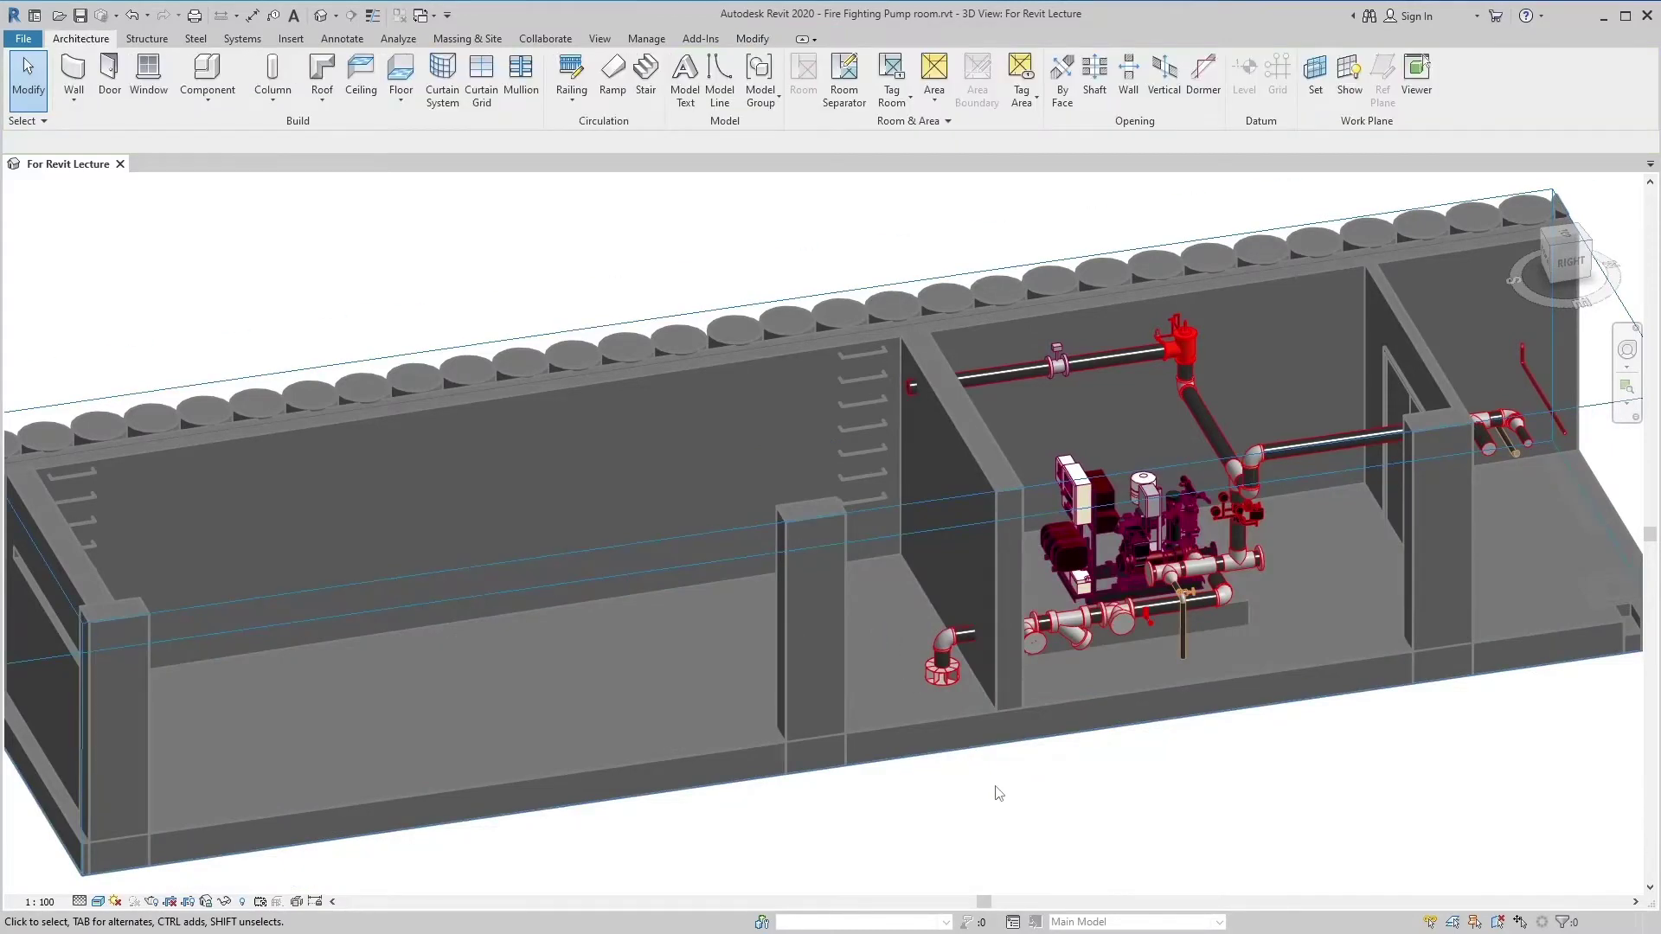
Step: Zoom out and orbit to a frontal view of the whole section-boxed pump room
scroll(999, 793, down, 2)
mouse_move(993, 787)
shift+middle_down()
mouse_move(1001, 770)
mouse_move(796, 719)
shift+middle_up()
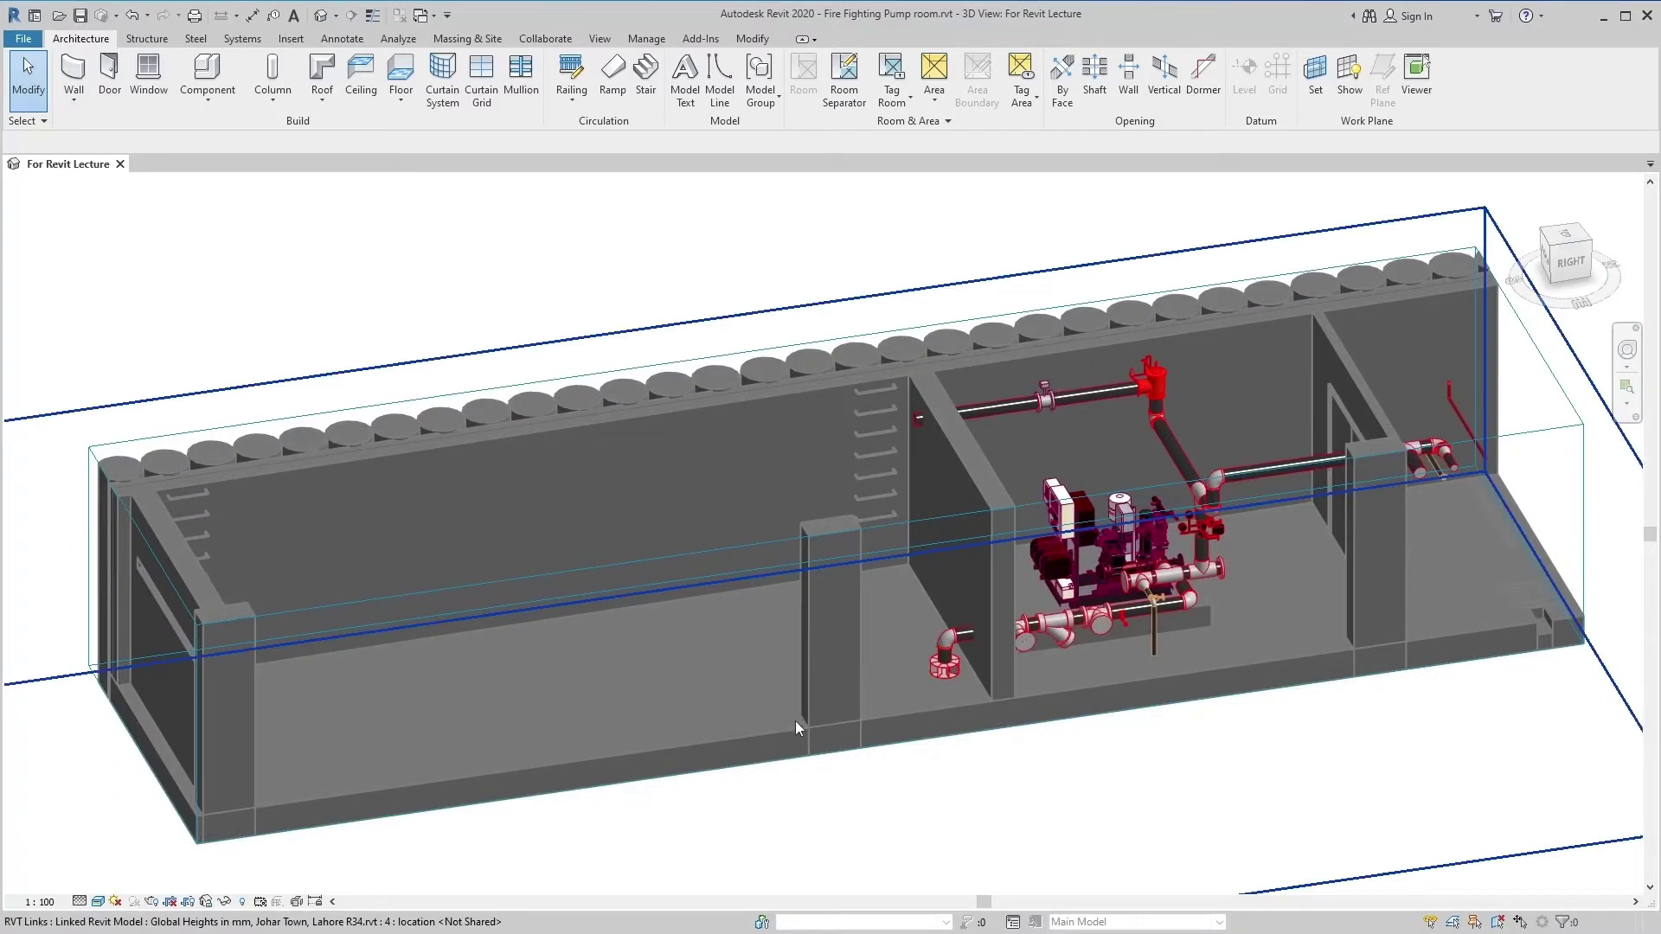
click(667, 673)
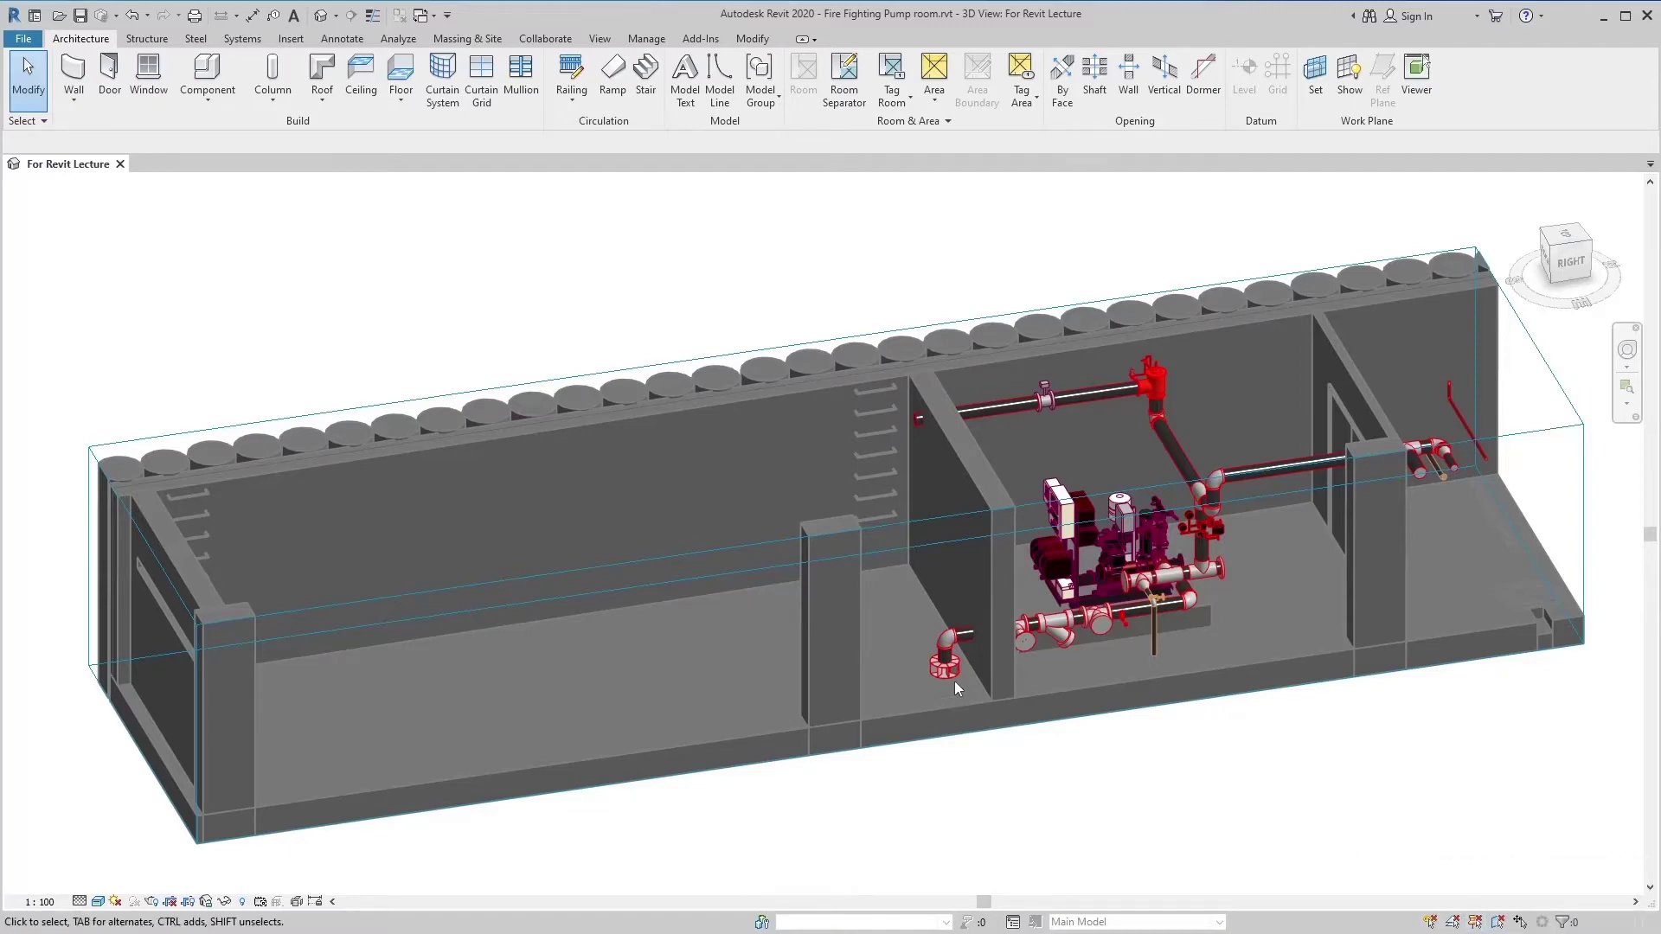
Step: Zoom in on the Anti Vortex Plate by the partition wall, orbit around it, then deselect it
click(898, 559)
key(Escape)
scroll(978, 714, up, 3)
scroll(932, 658, up, 2)
click(947, 652)
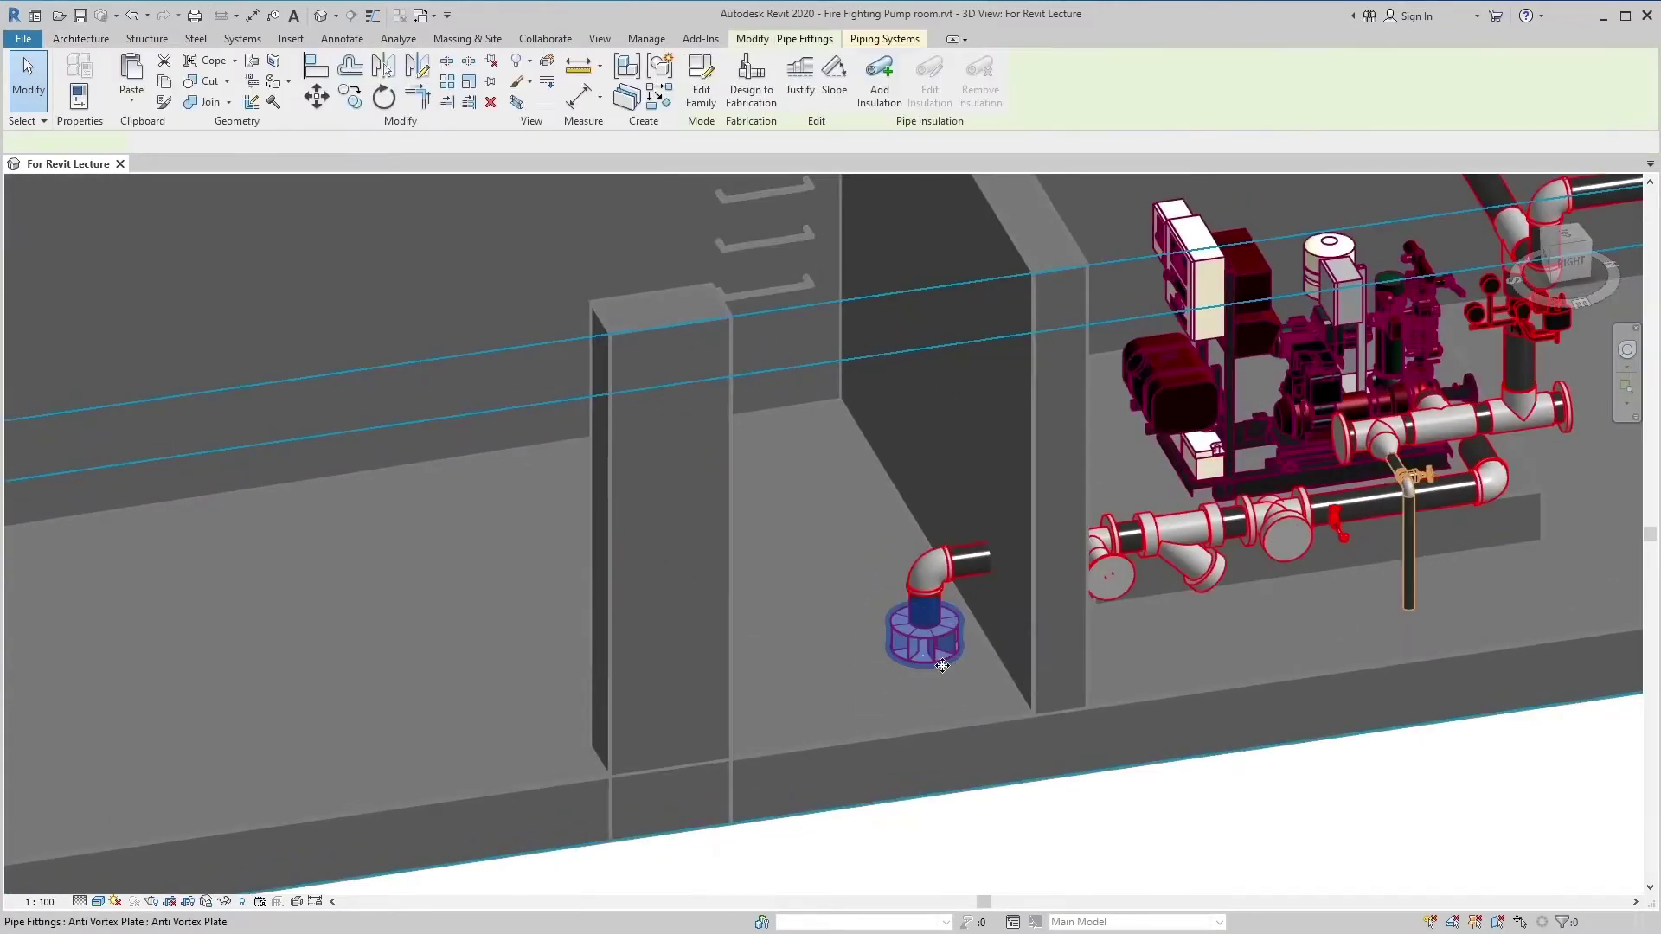
scroll(945, 664, up, 2)
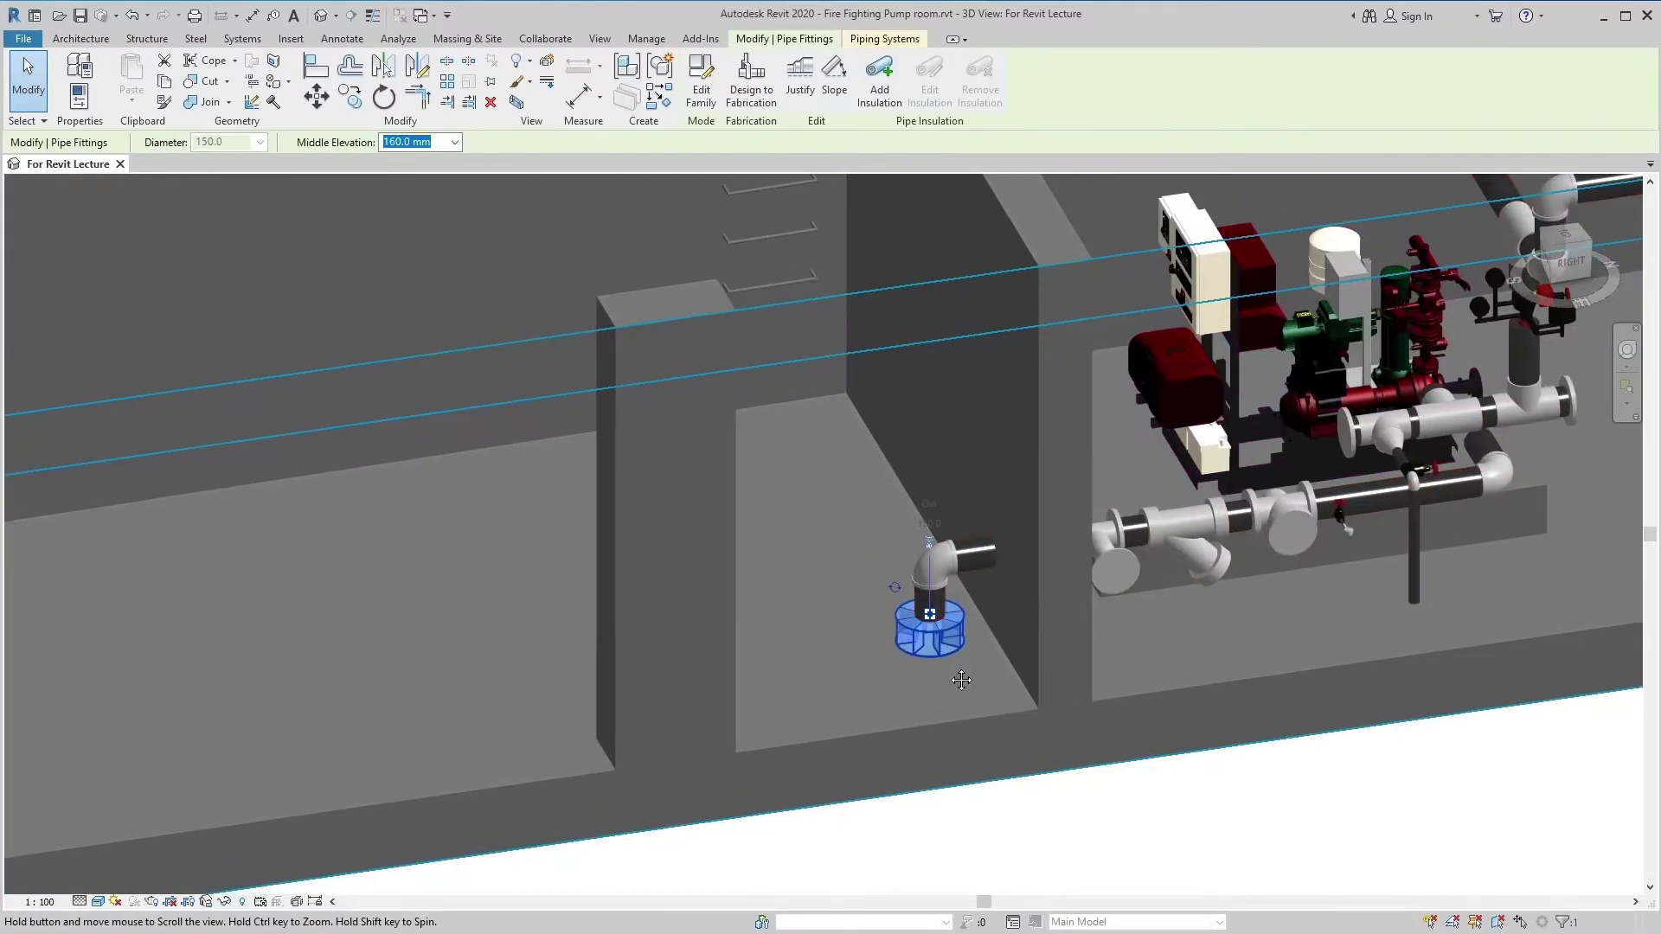
scroll(948, 654, up, 2)
middle_drag(996, 694, 1012, 655)
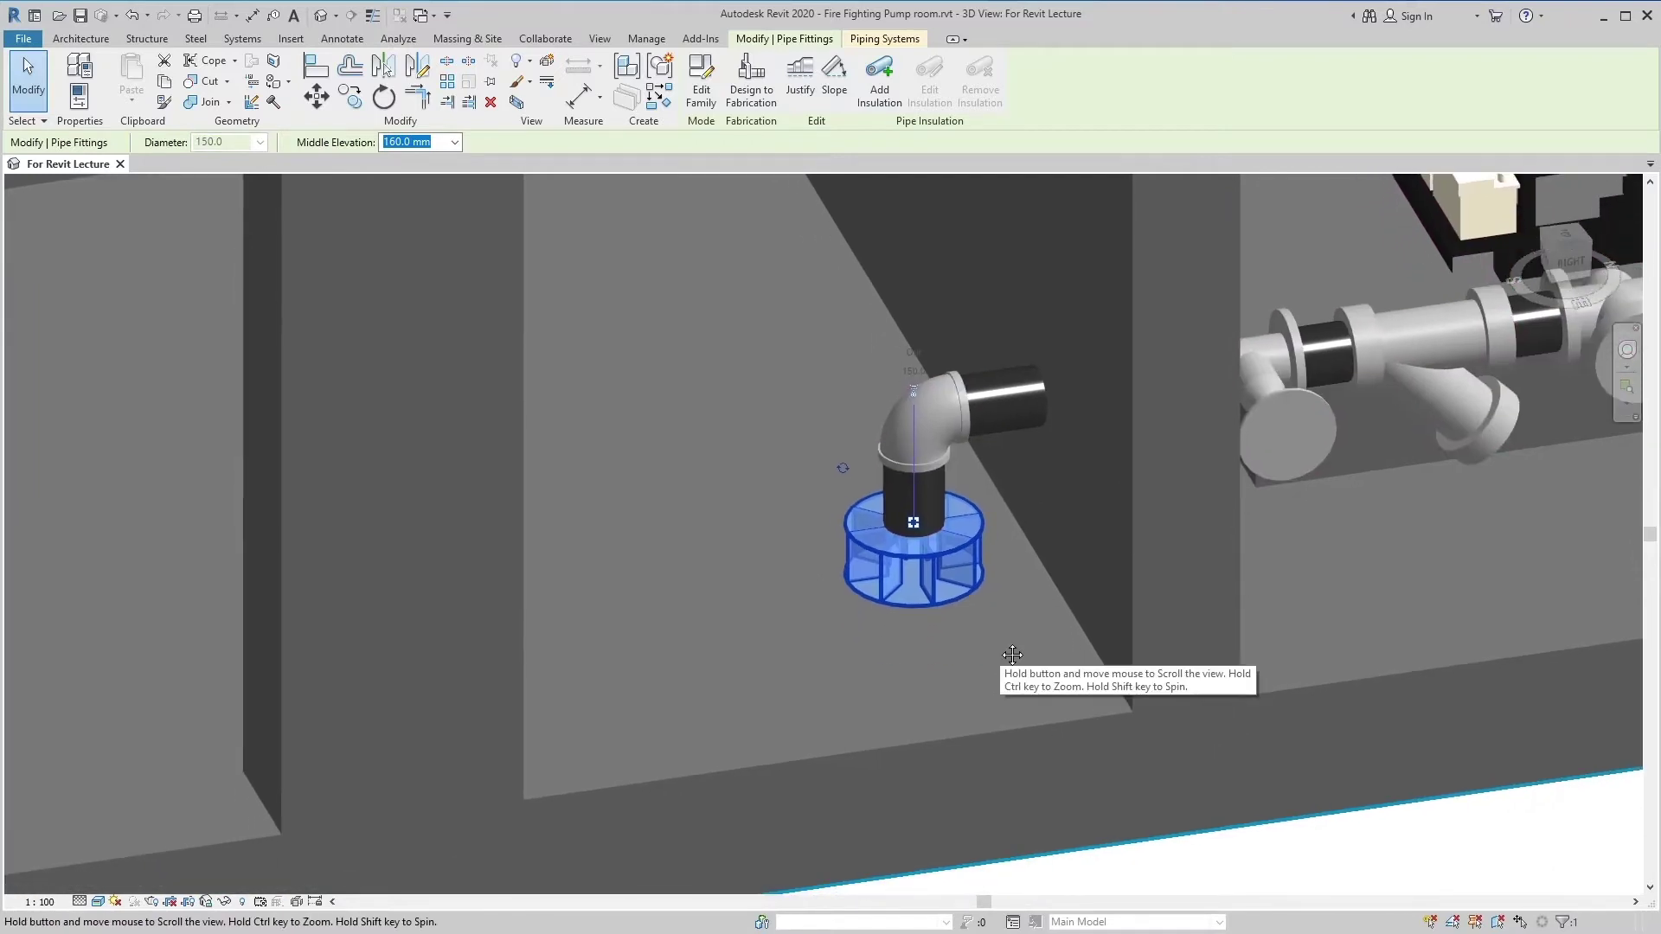
mouse_move(1012, 655)
shift+middle_down()
mouse_move(1011, 523)
mouse_move(1066, 535)
mouse_move(1082, 589)
mouse_move(962, 581)
mouse_move(986, 606)
shift+middle_up()
key(Escape)
scroll(1005, 567, down, 2)
scroll(973, 587, up, 2)
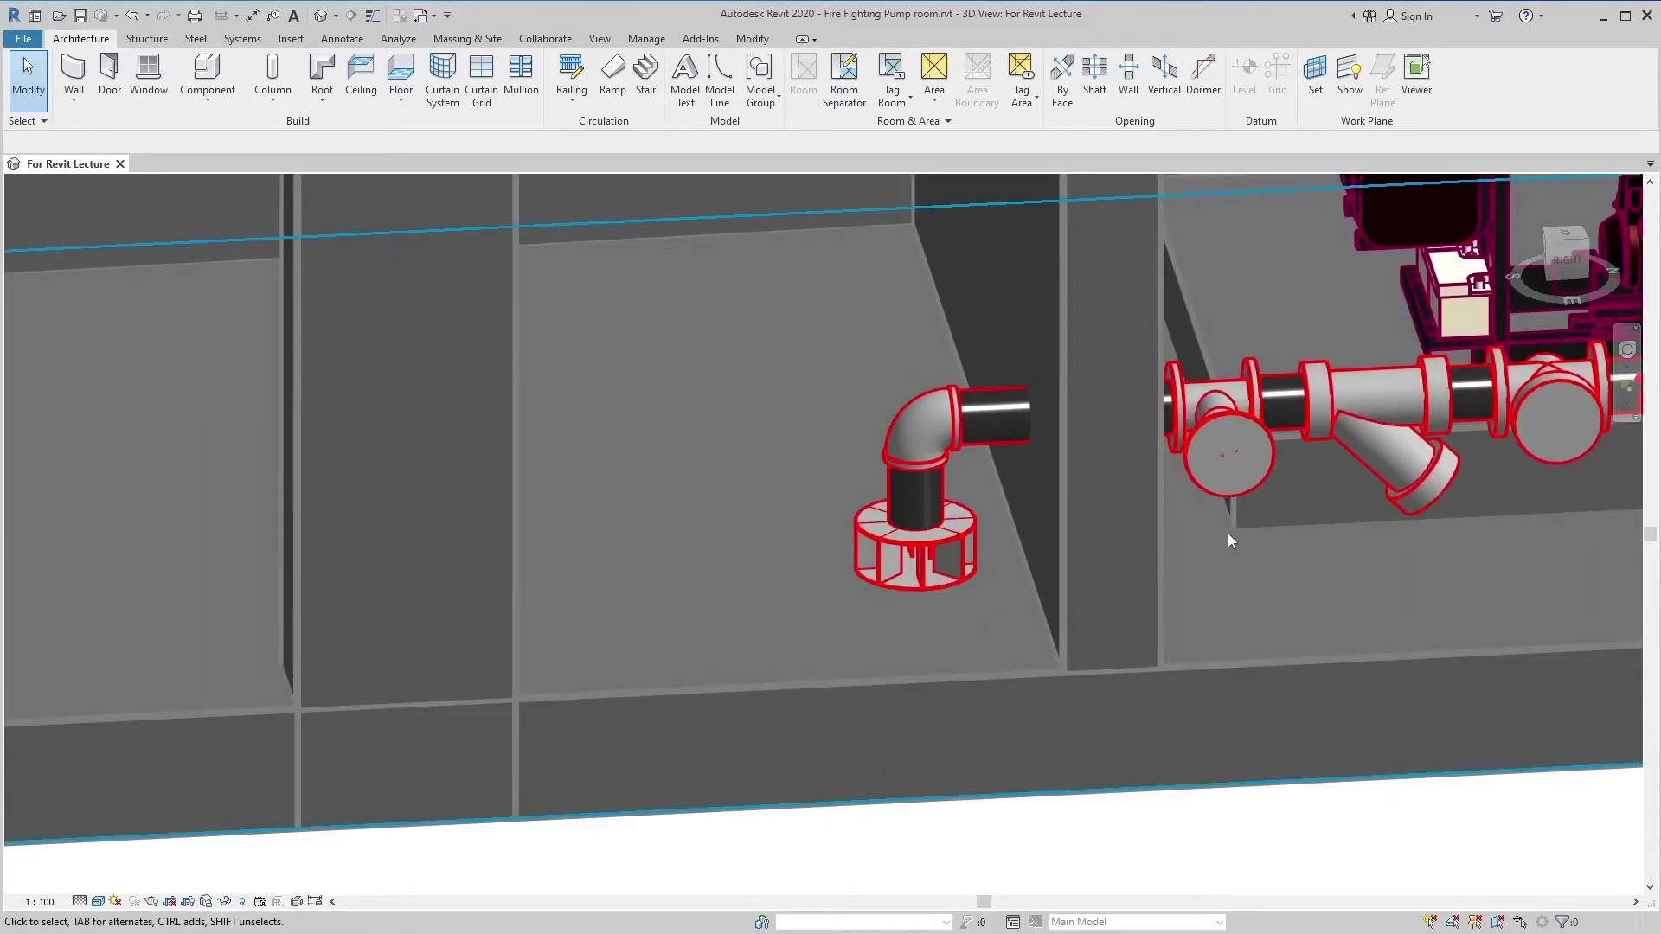
Step: Select the valve on the suction line and orbit around it
click(1223, 498)
mouse_move(1212, 570)
shift+middle_down()
mouse_move(1202, 627)
mouse_move(1104, 708)
mouse_move(1137, 742)
mouse_move(1116, 782)
mouse_move(1049, 777)
mouse_move(1141, 793)
mouse_move(1264, 653)
mouse_move(1246, 571)
mouse_move(1226, 563)
mouse_move(1202, 579)
mouse_move(1220, 634)
mouse_move(1287, 648)
mouse_move(1349, 635)
shift+middle_up()
key(Escape)
Step: Orbit around the Y-strainer from several oblique angles, leaving it selected at the end
click(1435, 503)
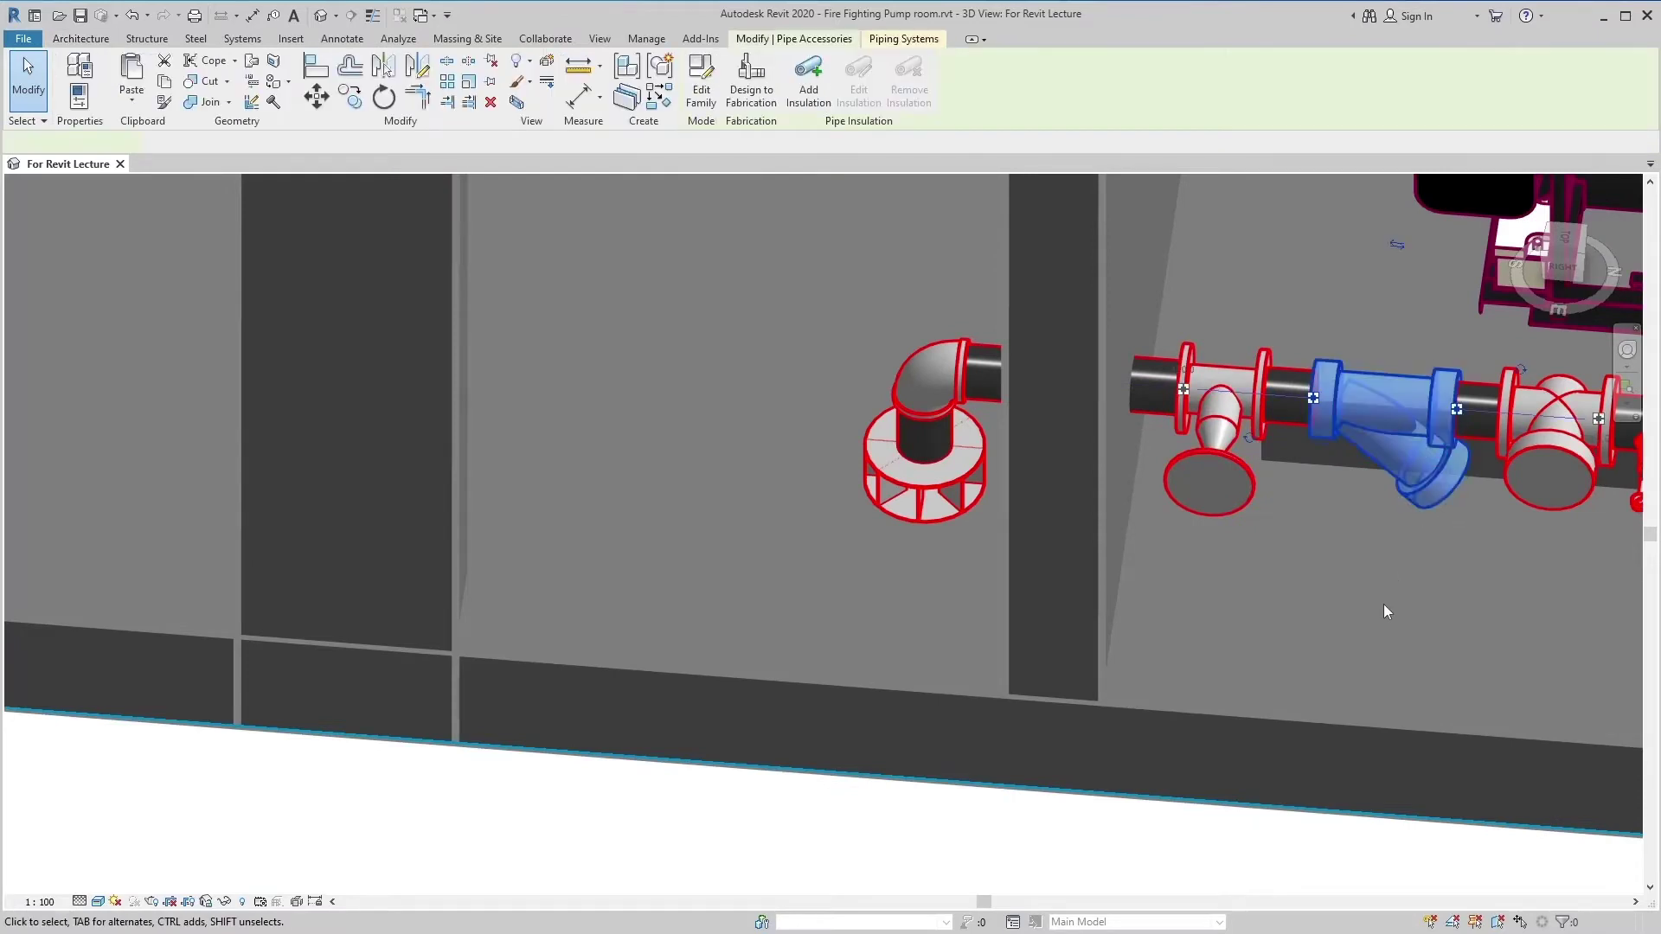
shift+middle_drag(1394, 619, 1414, 413)
mouse_move(1439, 533)
shift+middle_down()
mouse_move(1359, 452)
mouse_move(1467, 563)
mouse_move(1365, 579)
shift+middle_up()
click(1455, 553)
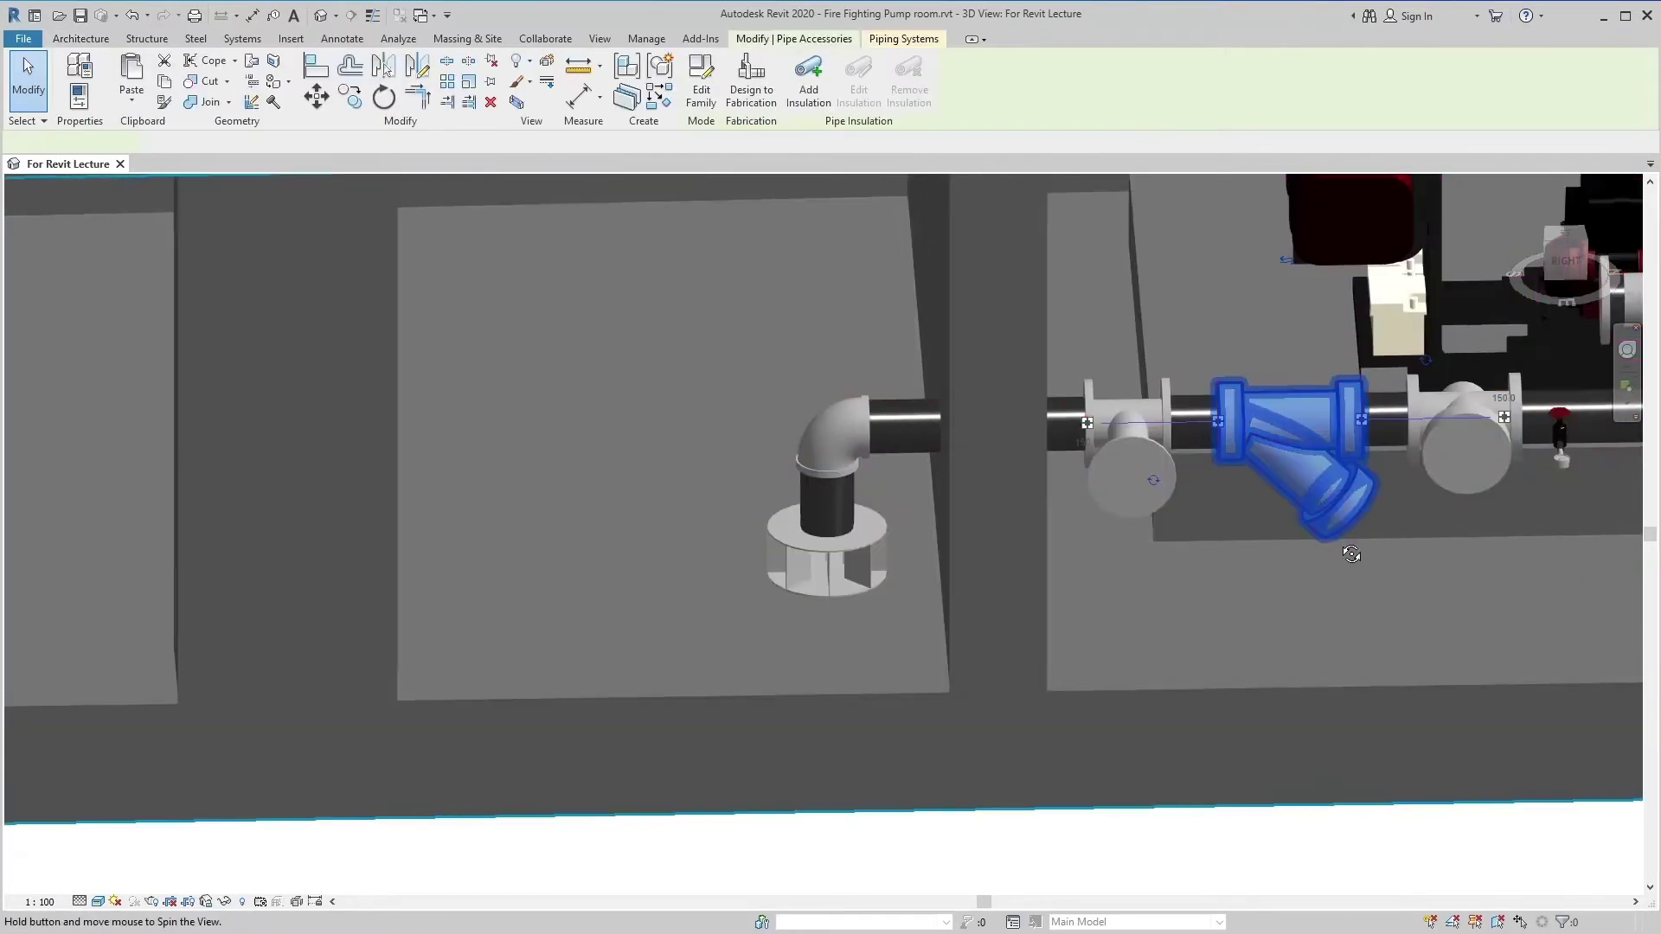
mouse_move(1354, 556)
shift+middle_down()
mouse_move(1391, 593)
mouse_move(1435, 567)
shift+middle_up()
click(1434, 578)
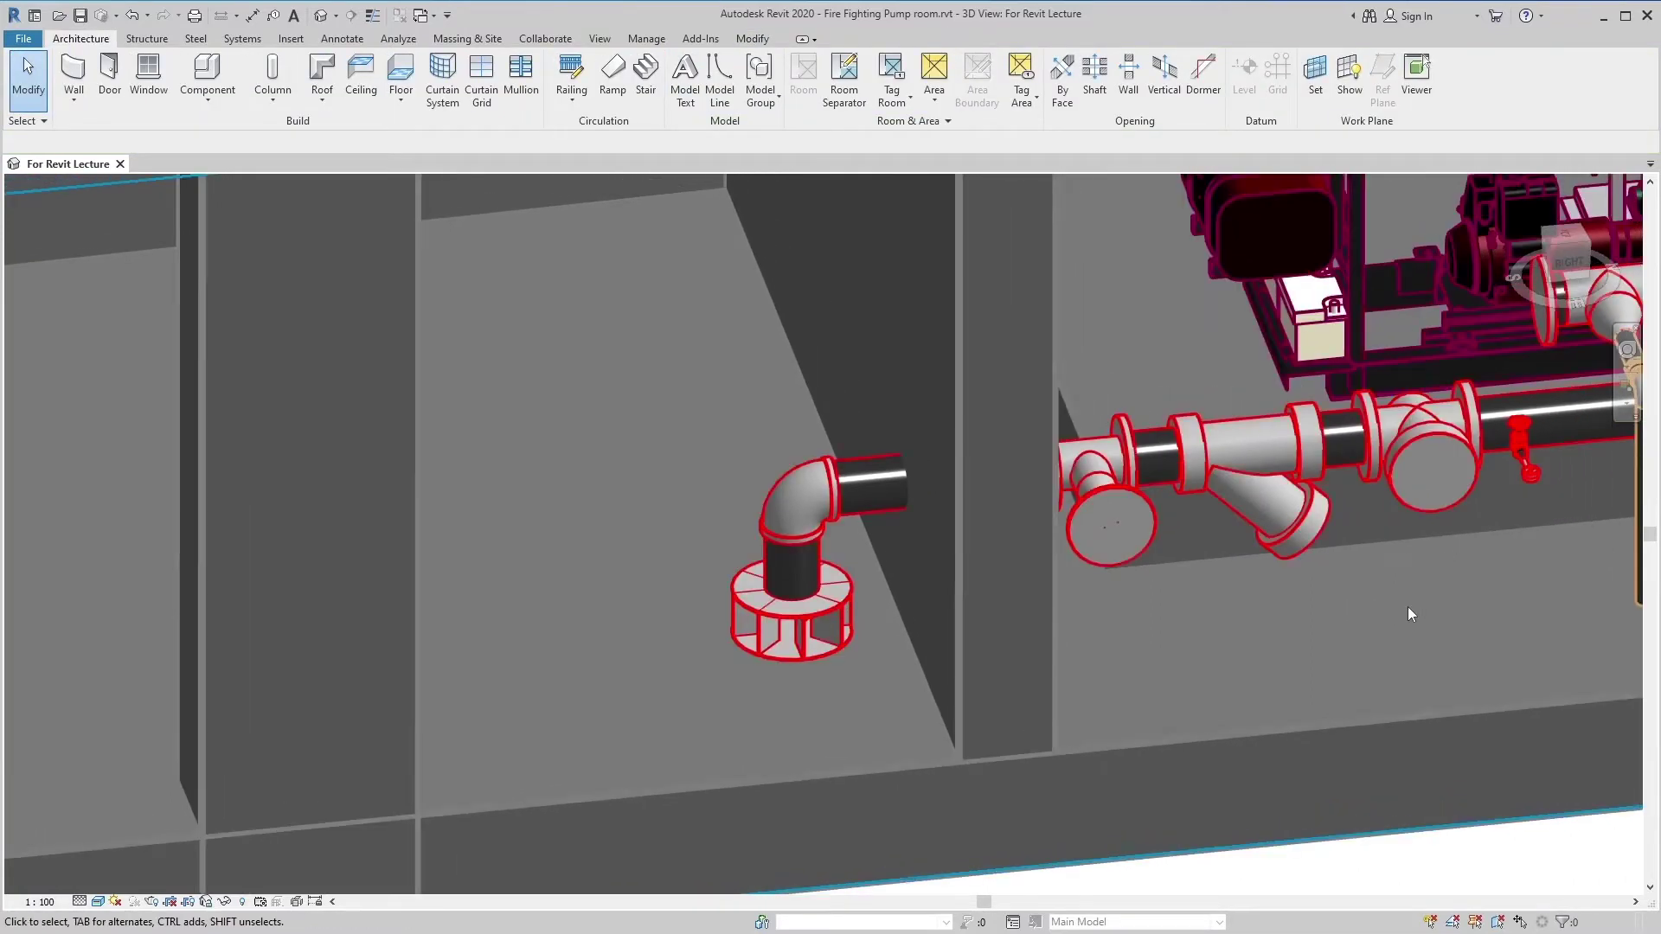
click(1306, 601)
click(1293, 548)
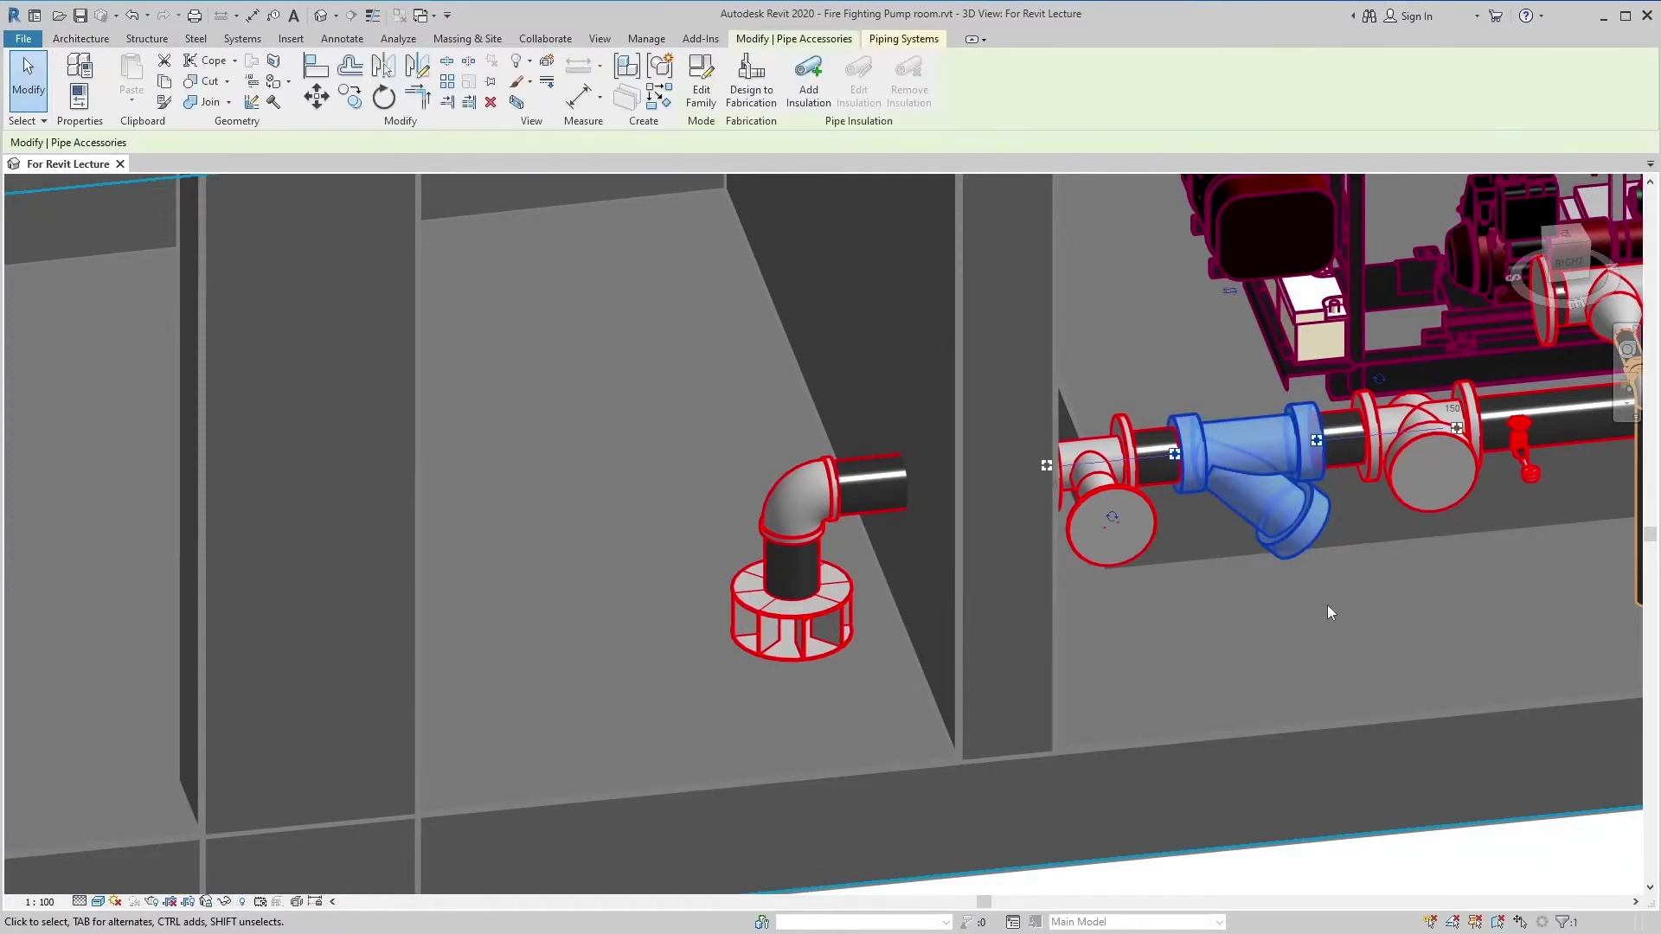
Step: Select the flanged check valve on the suction line, orbit around it and centre it
key(Escape)
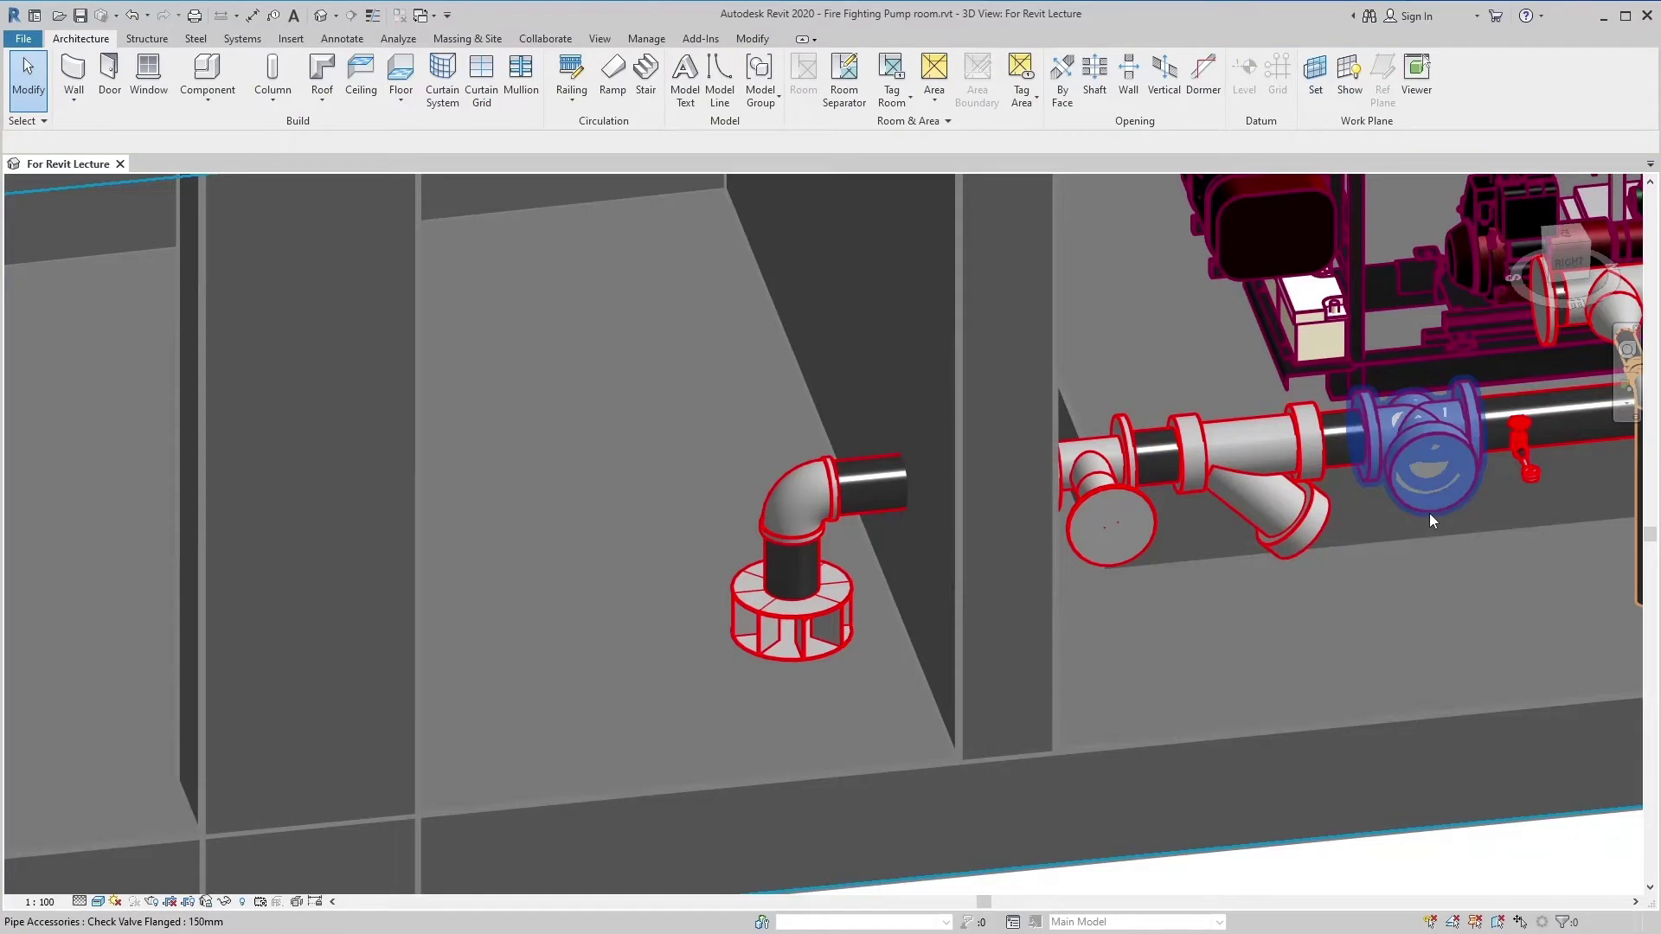
click(1429, 512)
mouse_move(1396, 552)
shift+middle_down()
mouse_move(1439, 637)
mouse_move(1403, 486)
mouse_move(1376, 615)
mouse_move(920, 683)
mouse_move(967, 689)
mouse_move(955, 683)
mouse_move(976, 752)
mouse_move(945, 696)
shift+middle_up()
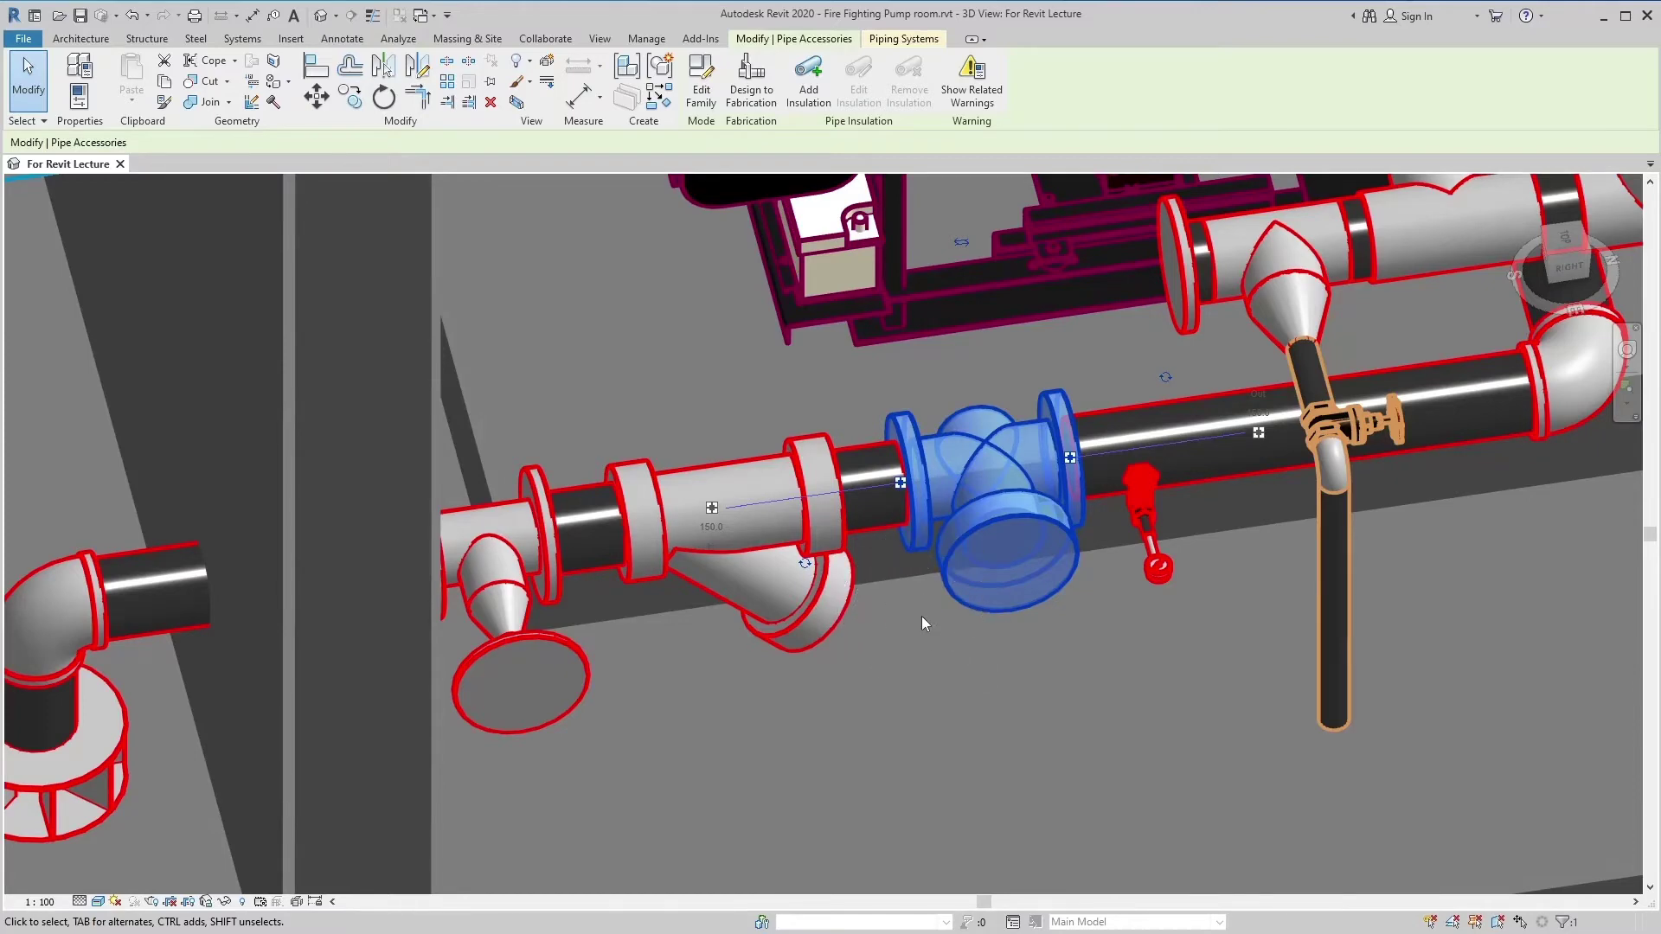
mouse_move(921, 615)
middle_down()
mouse_move(938, 672)
mouse_move(865, 642)
middle_up()
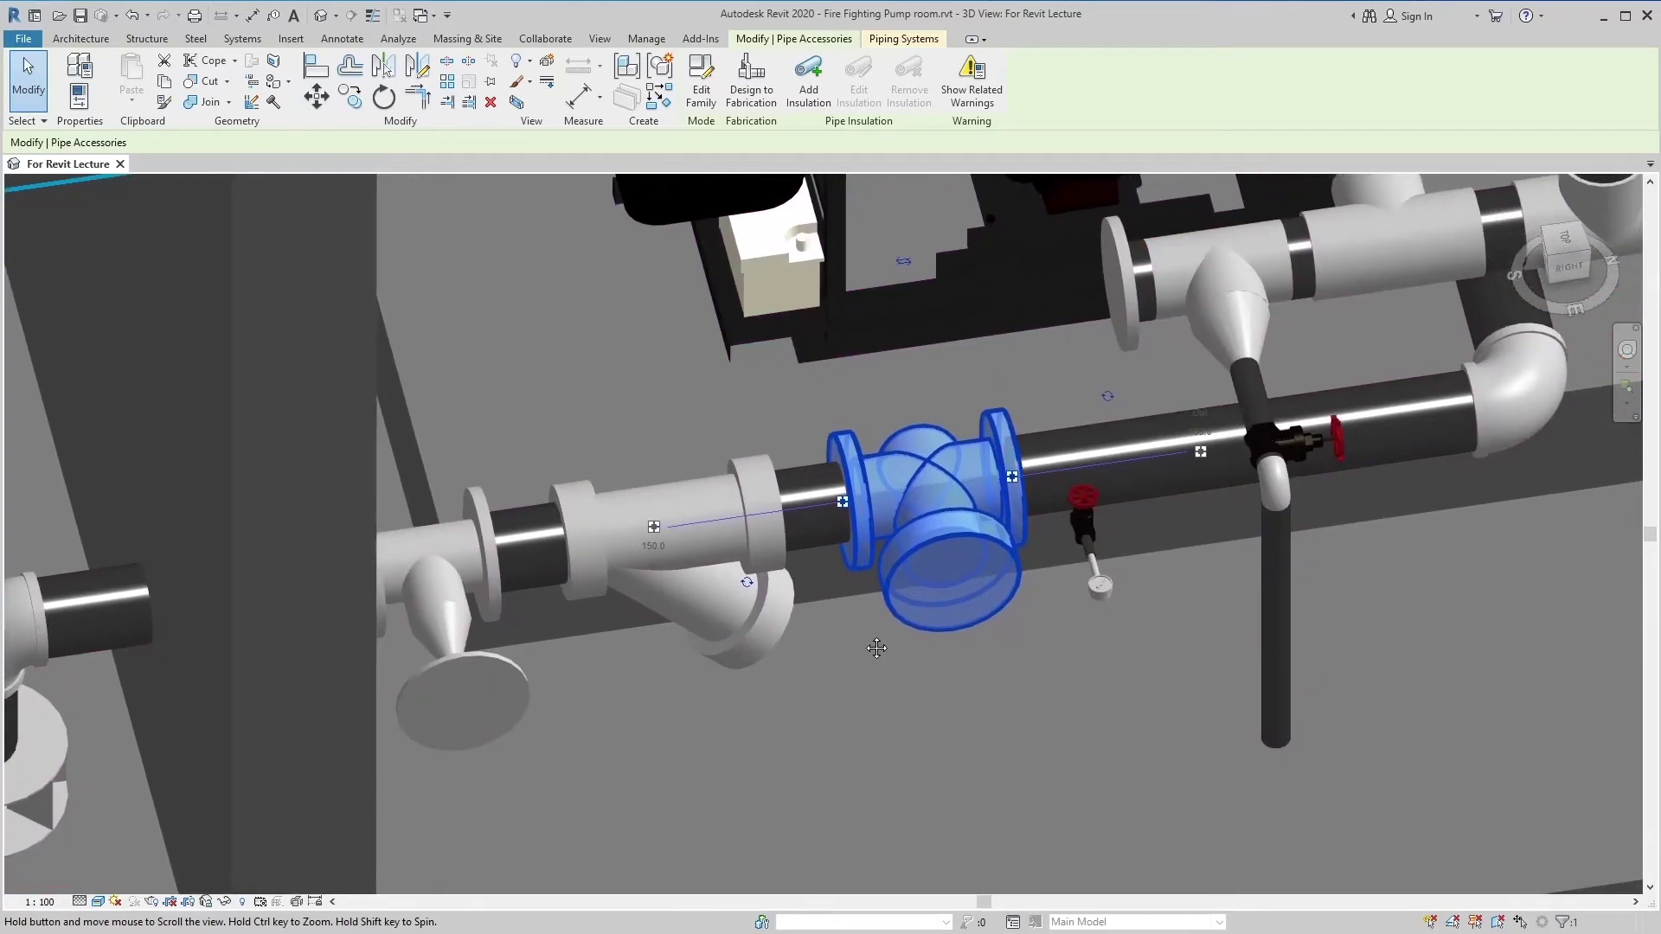
Step: Zoom into the pressure gauge and its red-handled valve, centre them, then zoom back out
key(Escape)
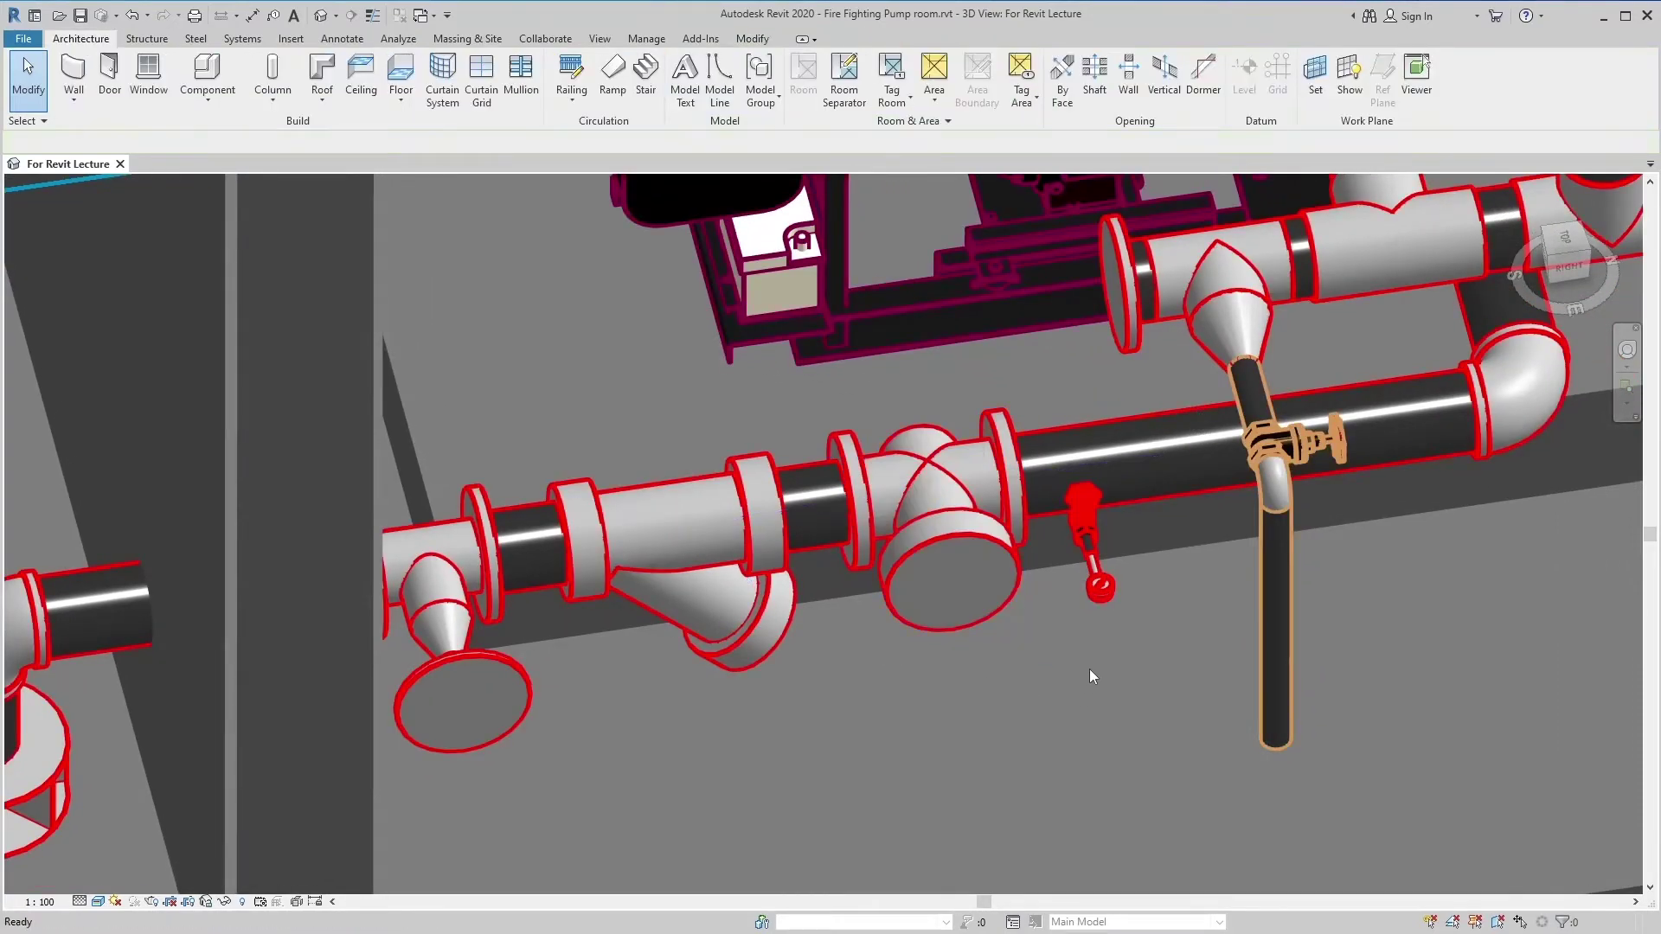
scroll(1150, 583, up, 3)
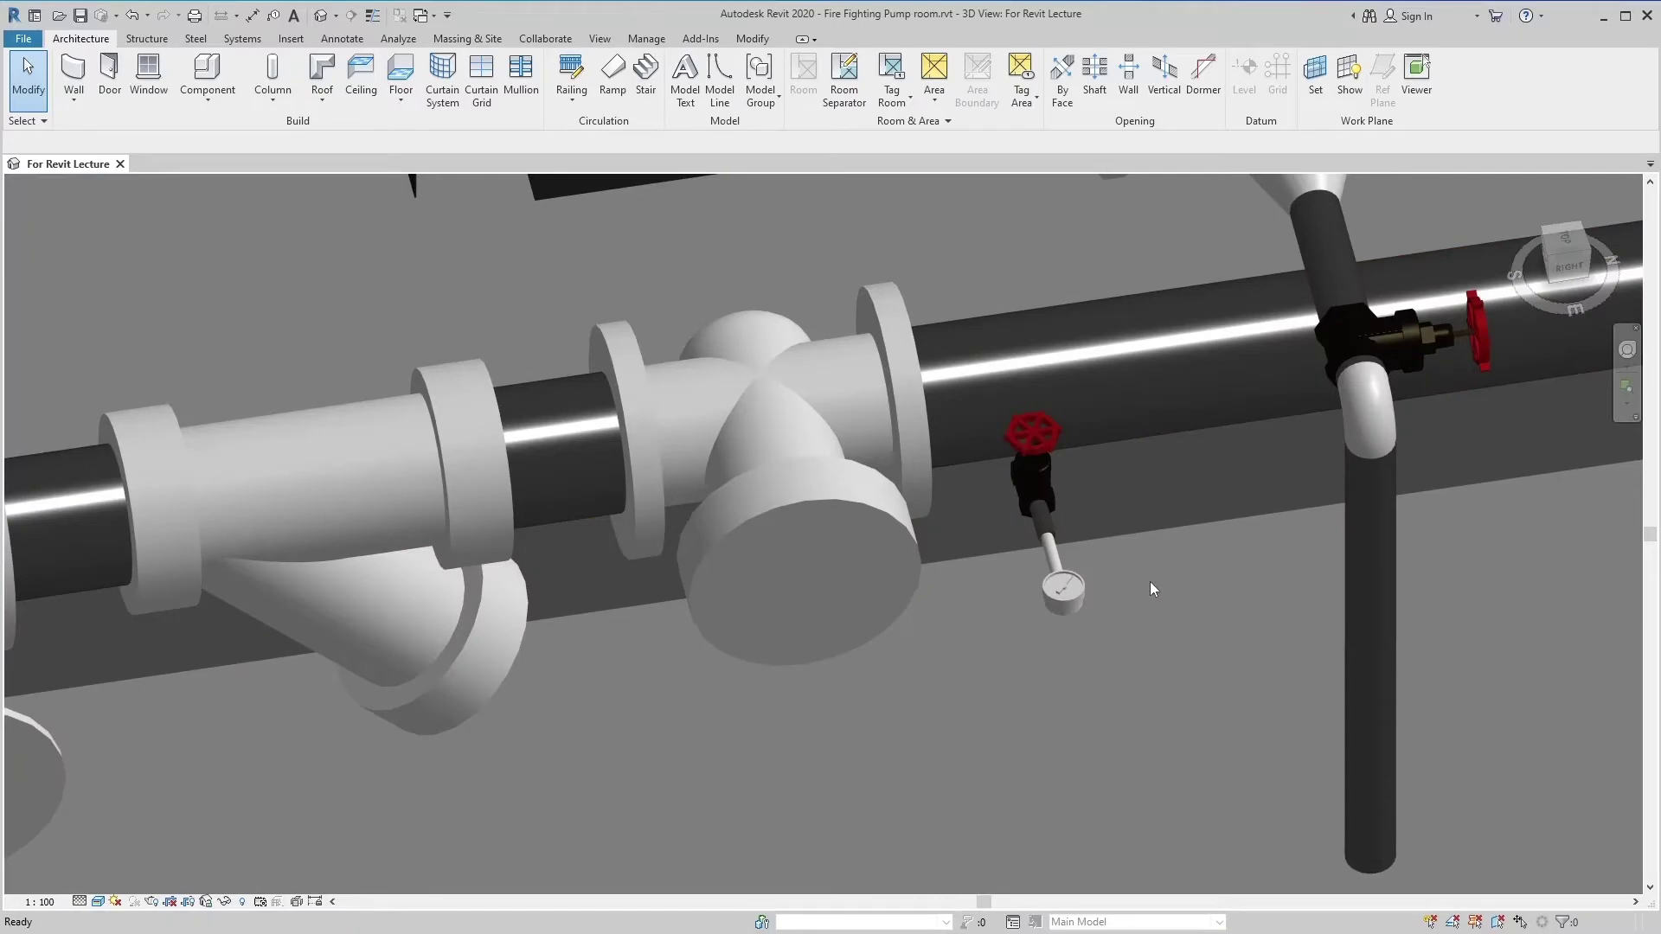
scroll(1149, 581, up, 2)
middle_drag(1150, 581, 1154, 636)
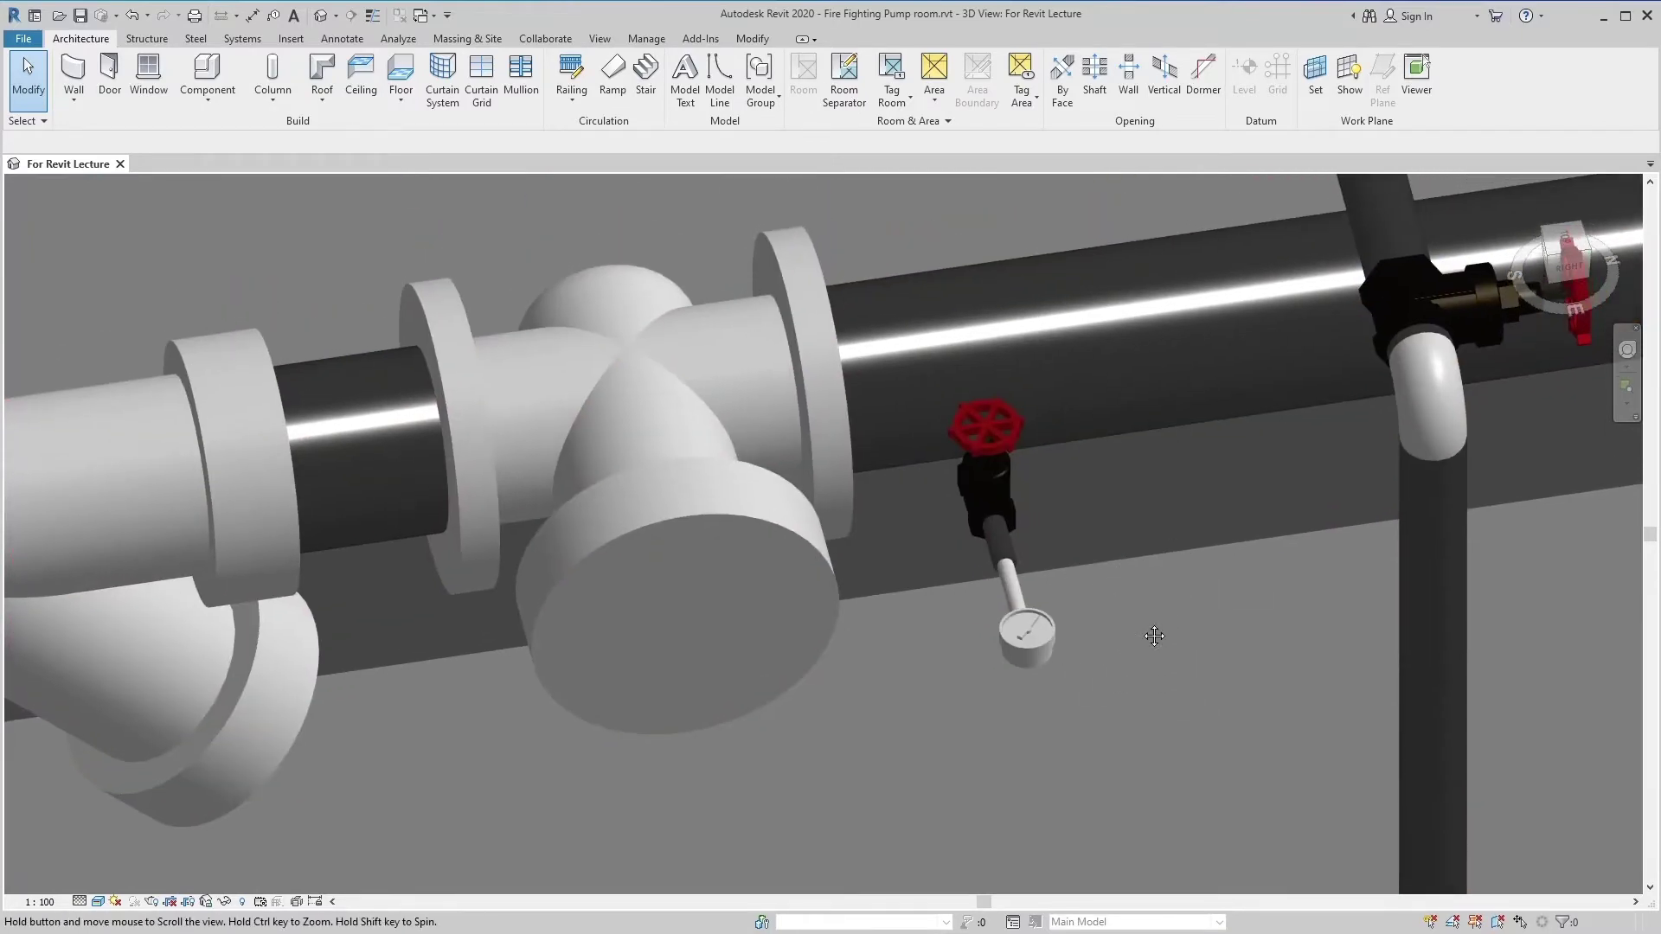
mouse_move(1083, 624)
middle_down()
mouse_move(1094, 641)
mouse_move(1137, 623)
middle_up()
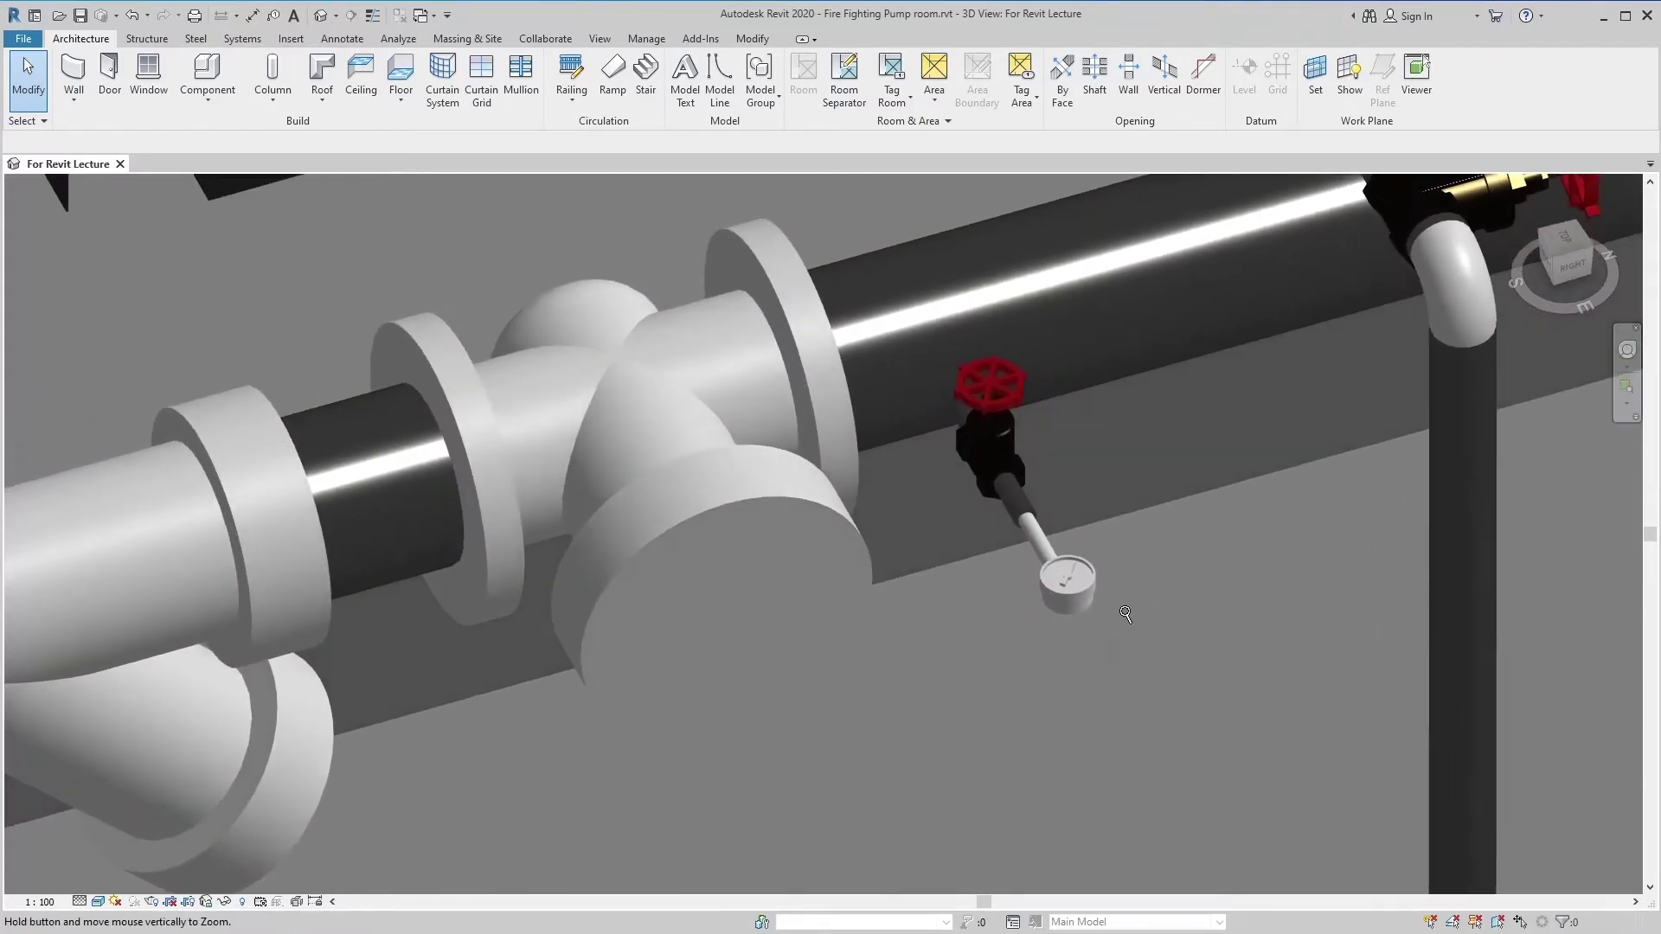
middle_drag(1138, 624, 1123, 640)
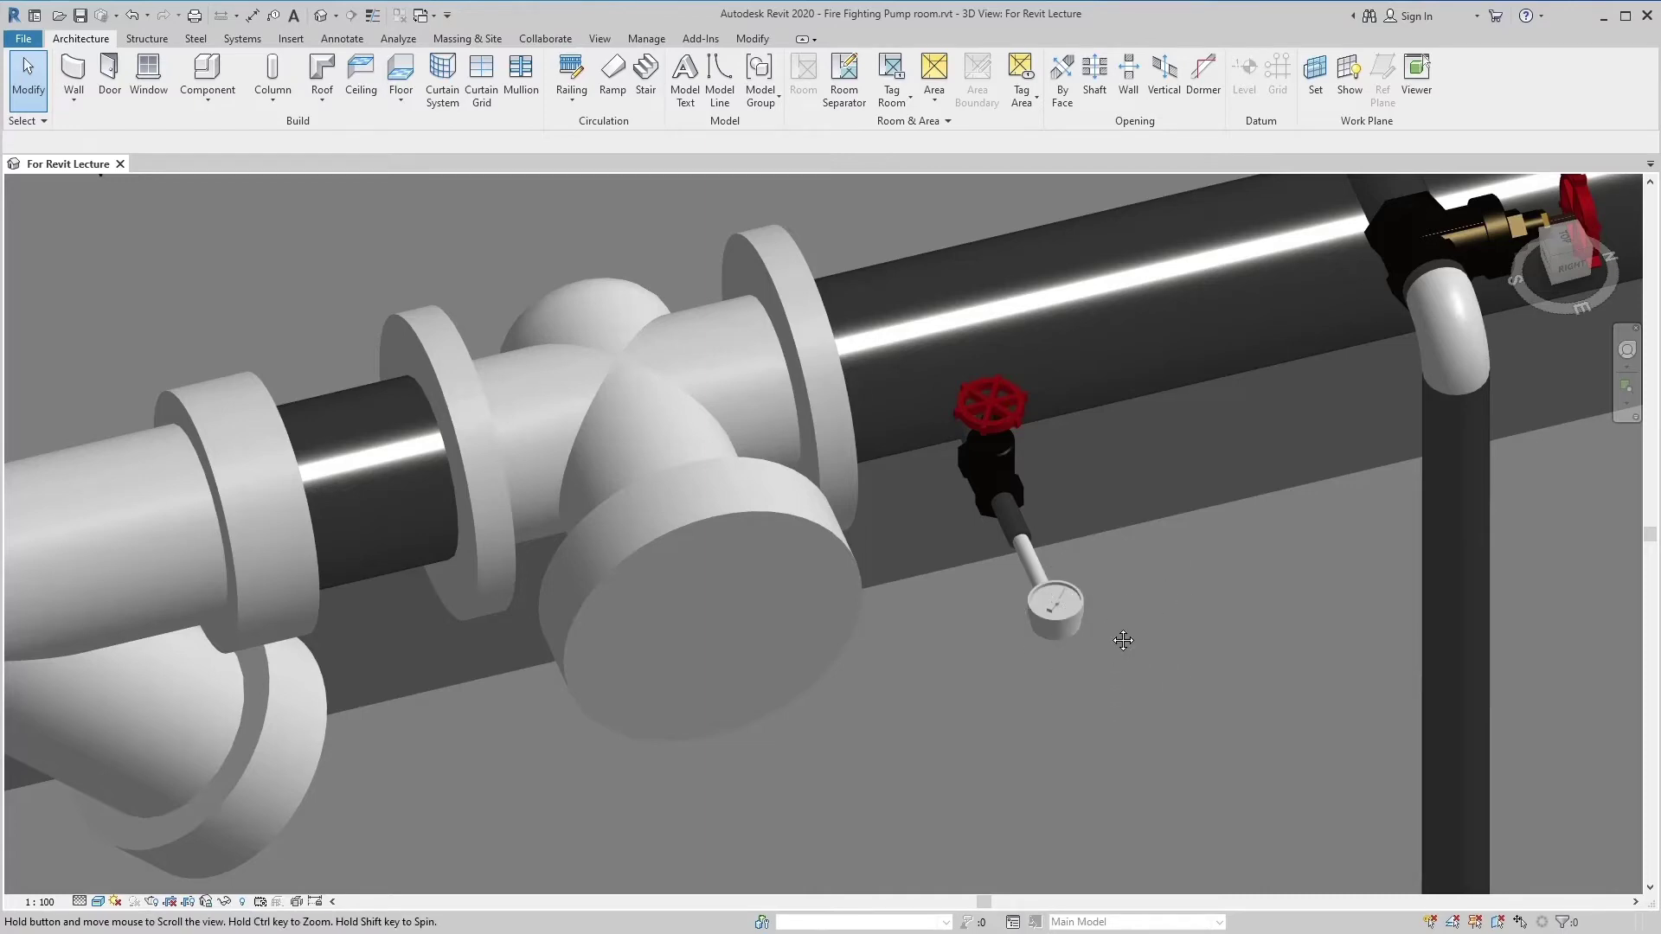
scroll(1098, 579, down, 3)
Step: Zoom out over the pump set and orbit to survey its control panels, motors and piping from above
scroll(1098, 576, down, 2)
scroll(1097, 576, down, 1)
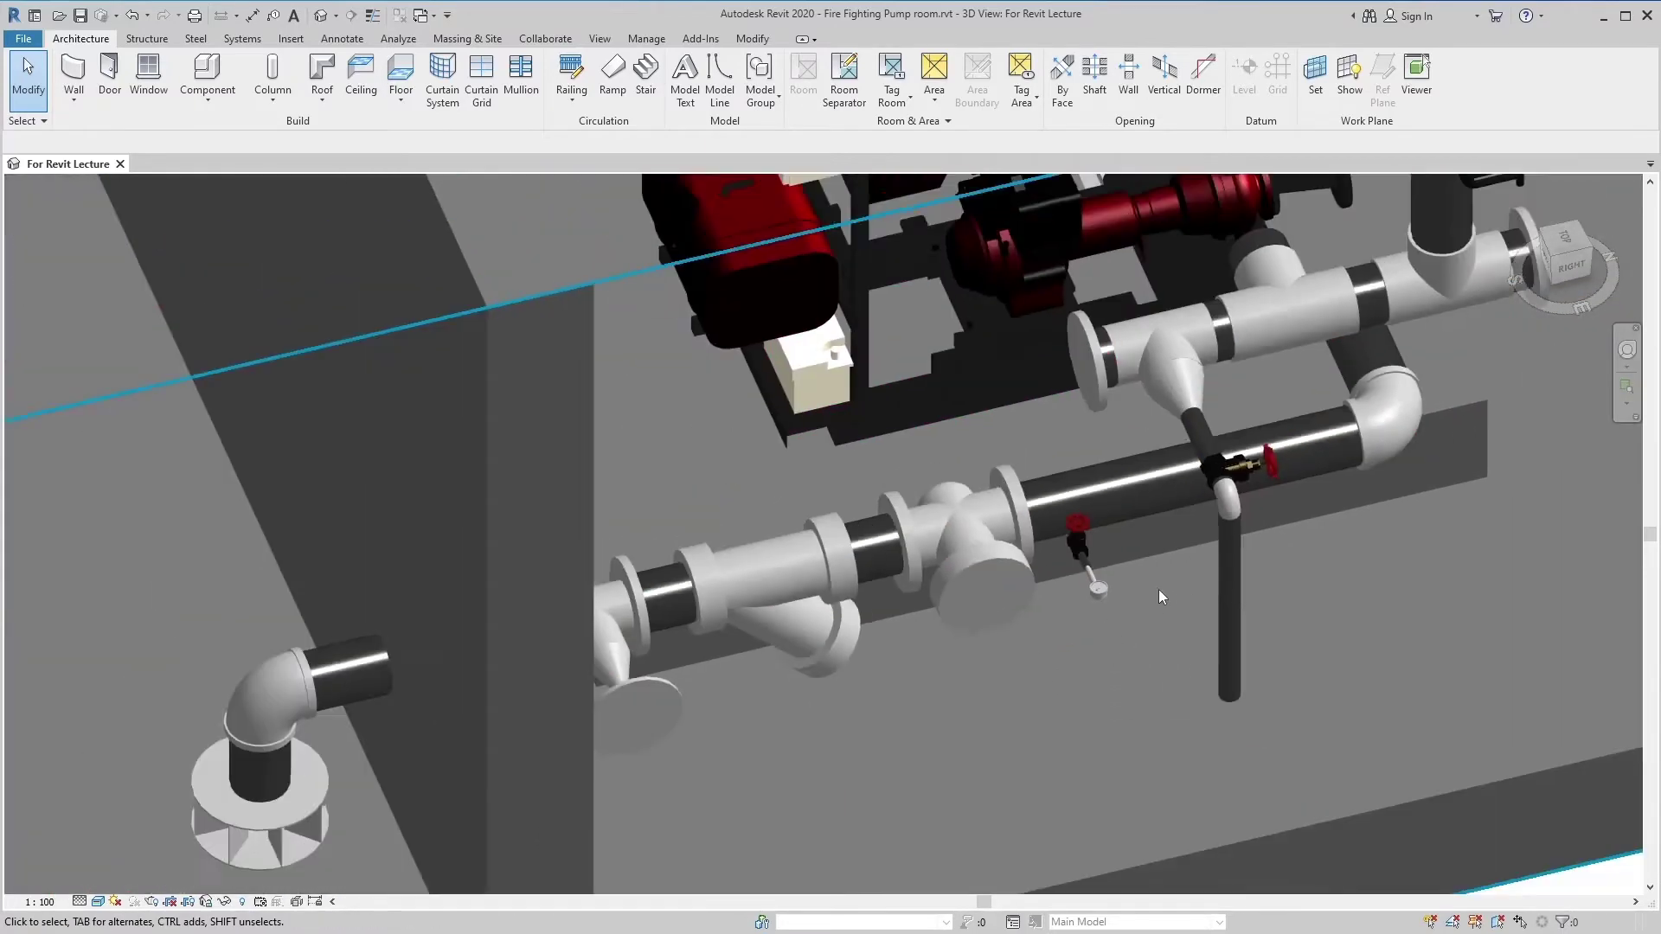
middle_drag(1159, 589, 1126, 768)
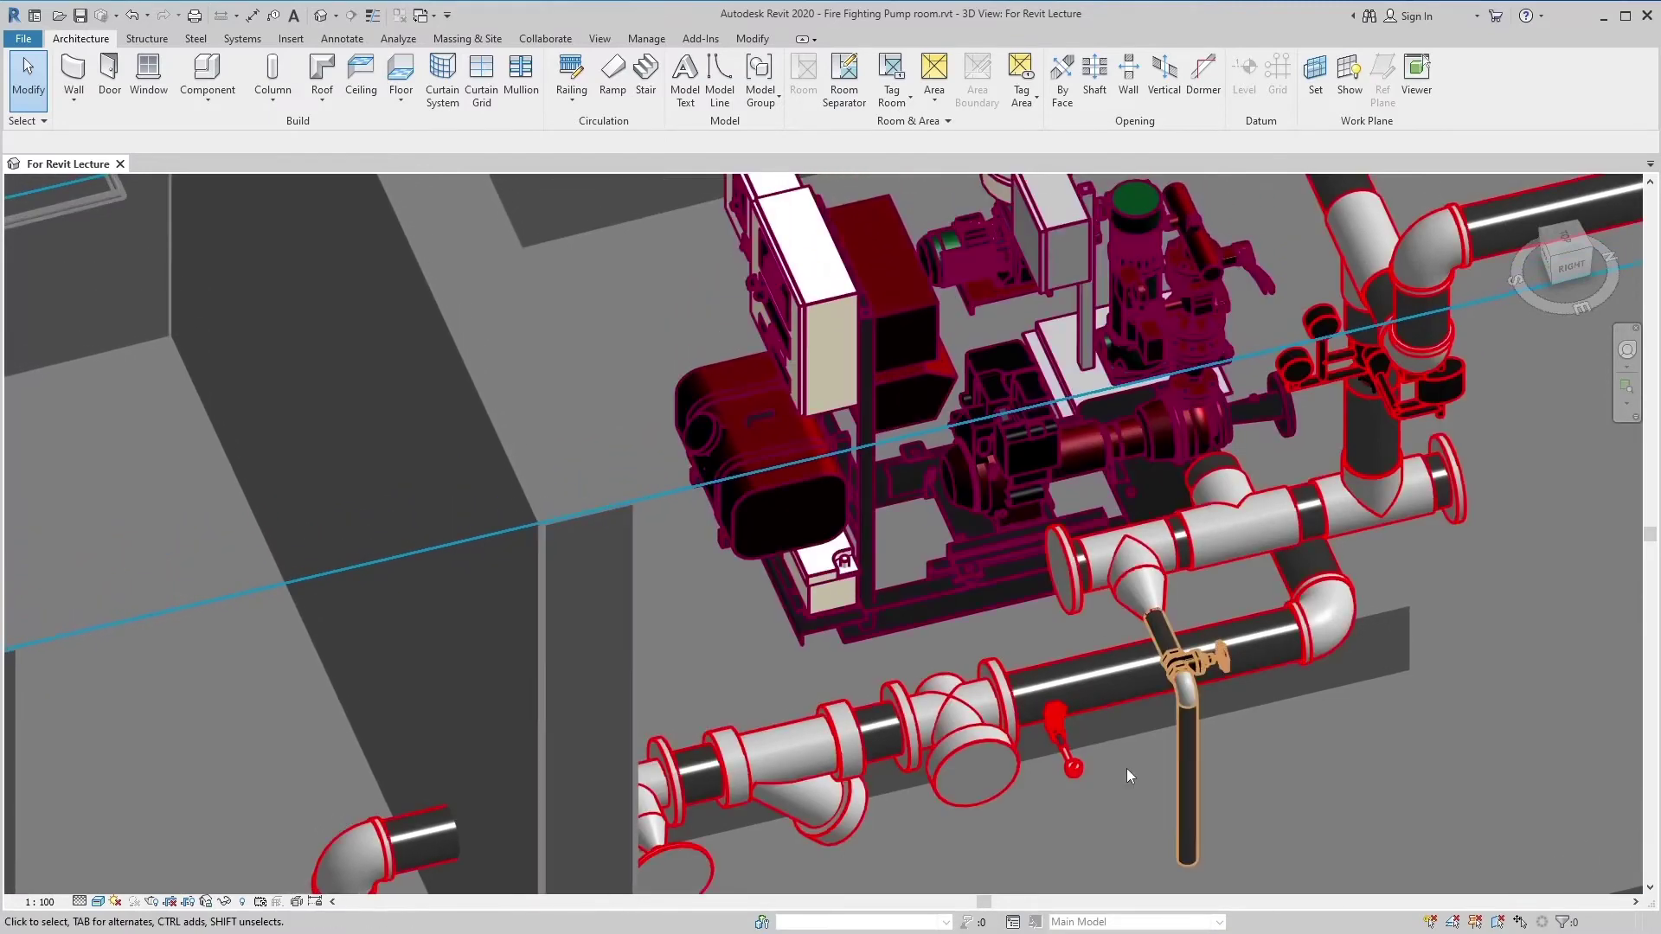
scroll(1126, 768, down, 2)
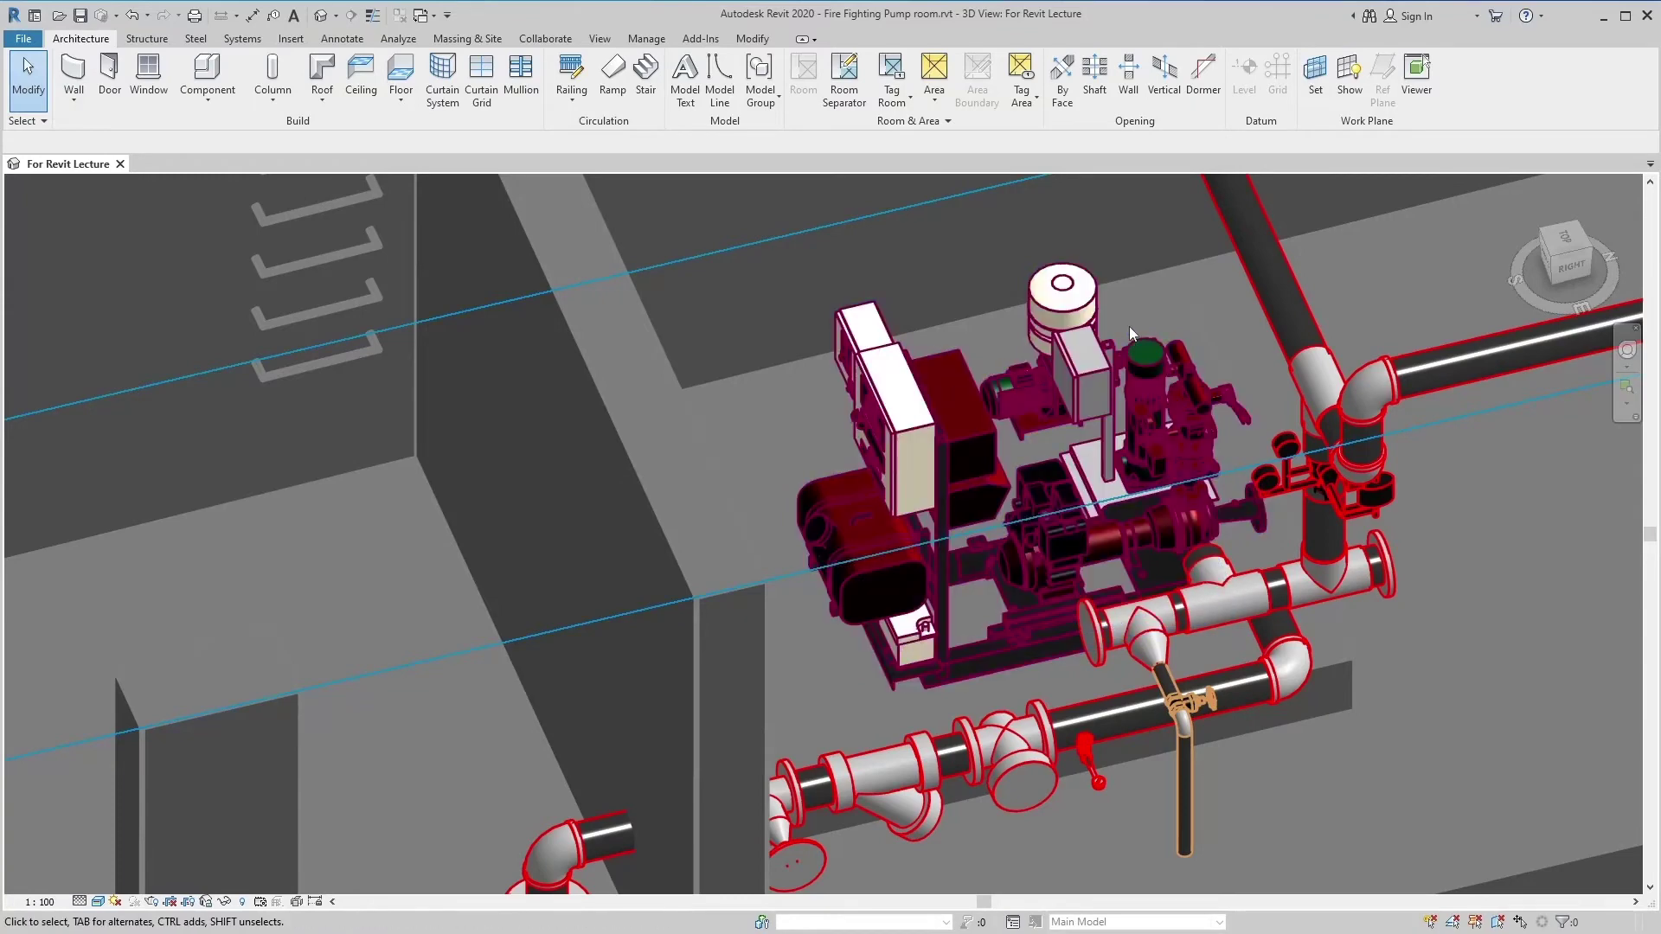
middle_drag(1135, 333, 1156, 335)
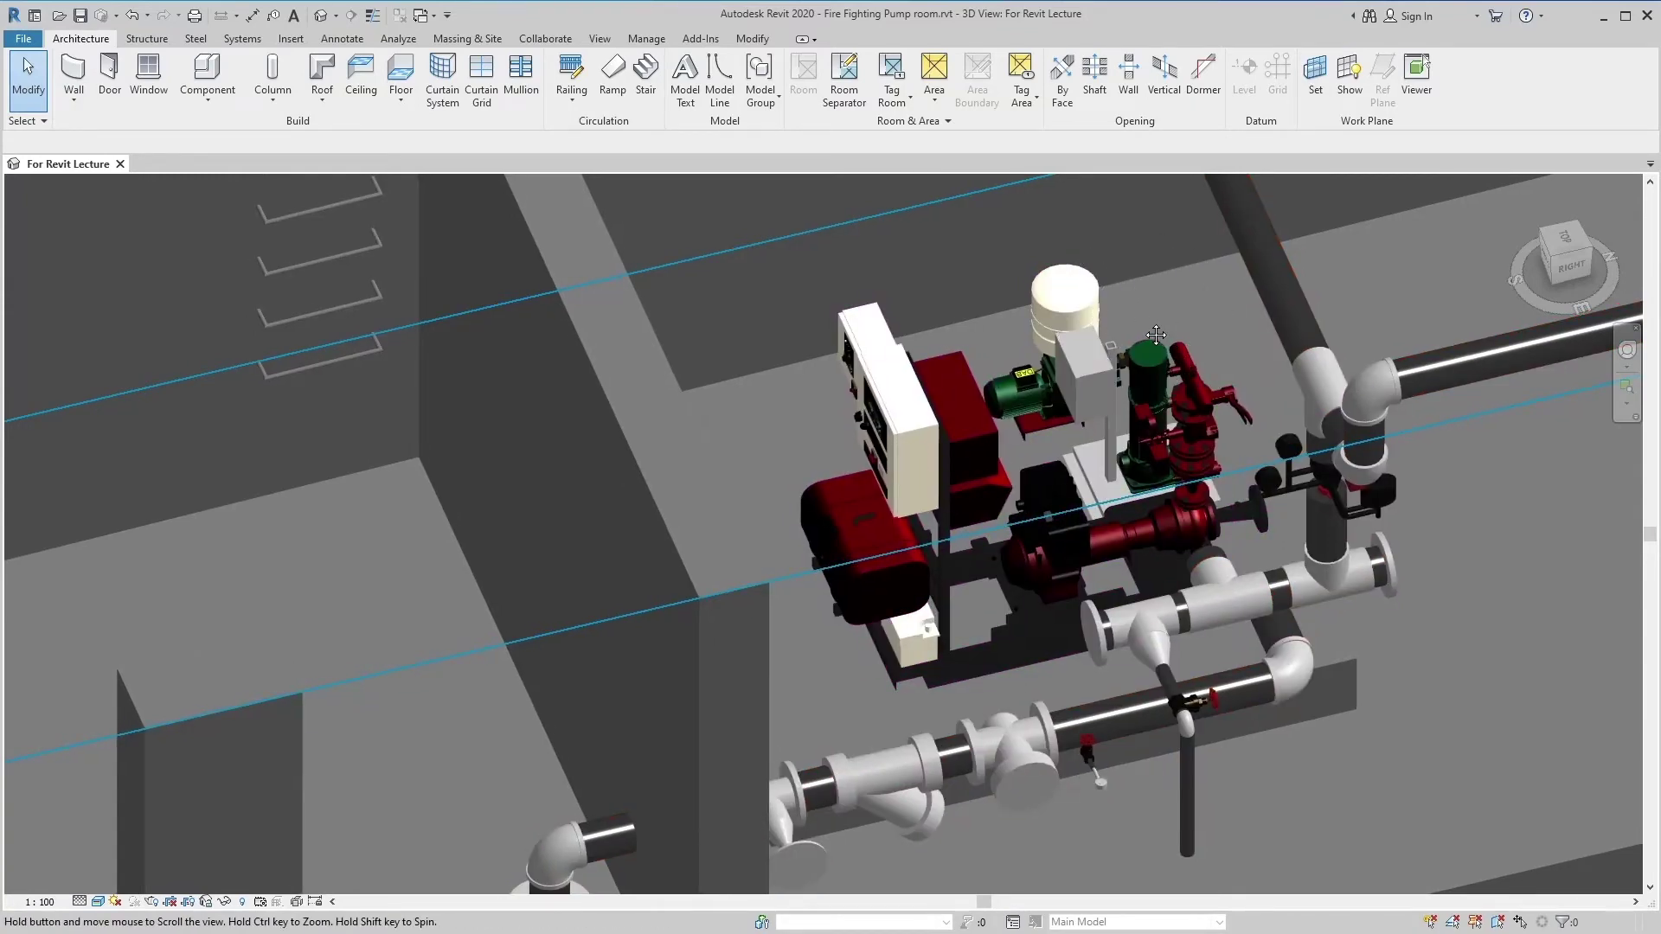
mouse_move(1156, 335)
shift+middle_down()
mouse_move(1089, 537)
mouse_move(1056, 490)
mouse_move(1050, 396)
mouse_move(1088, 450)
mouse_move(1095, 517)
mouse_move(1072, 518)
mouse_move(1050, 474)
shift+middle_up()
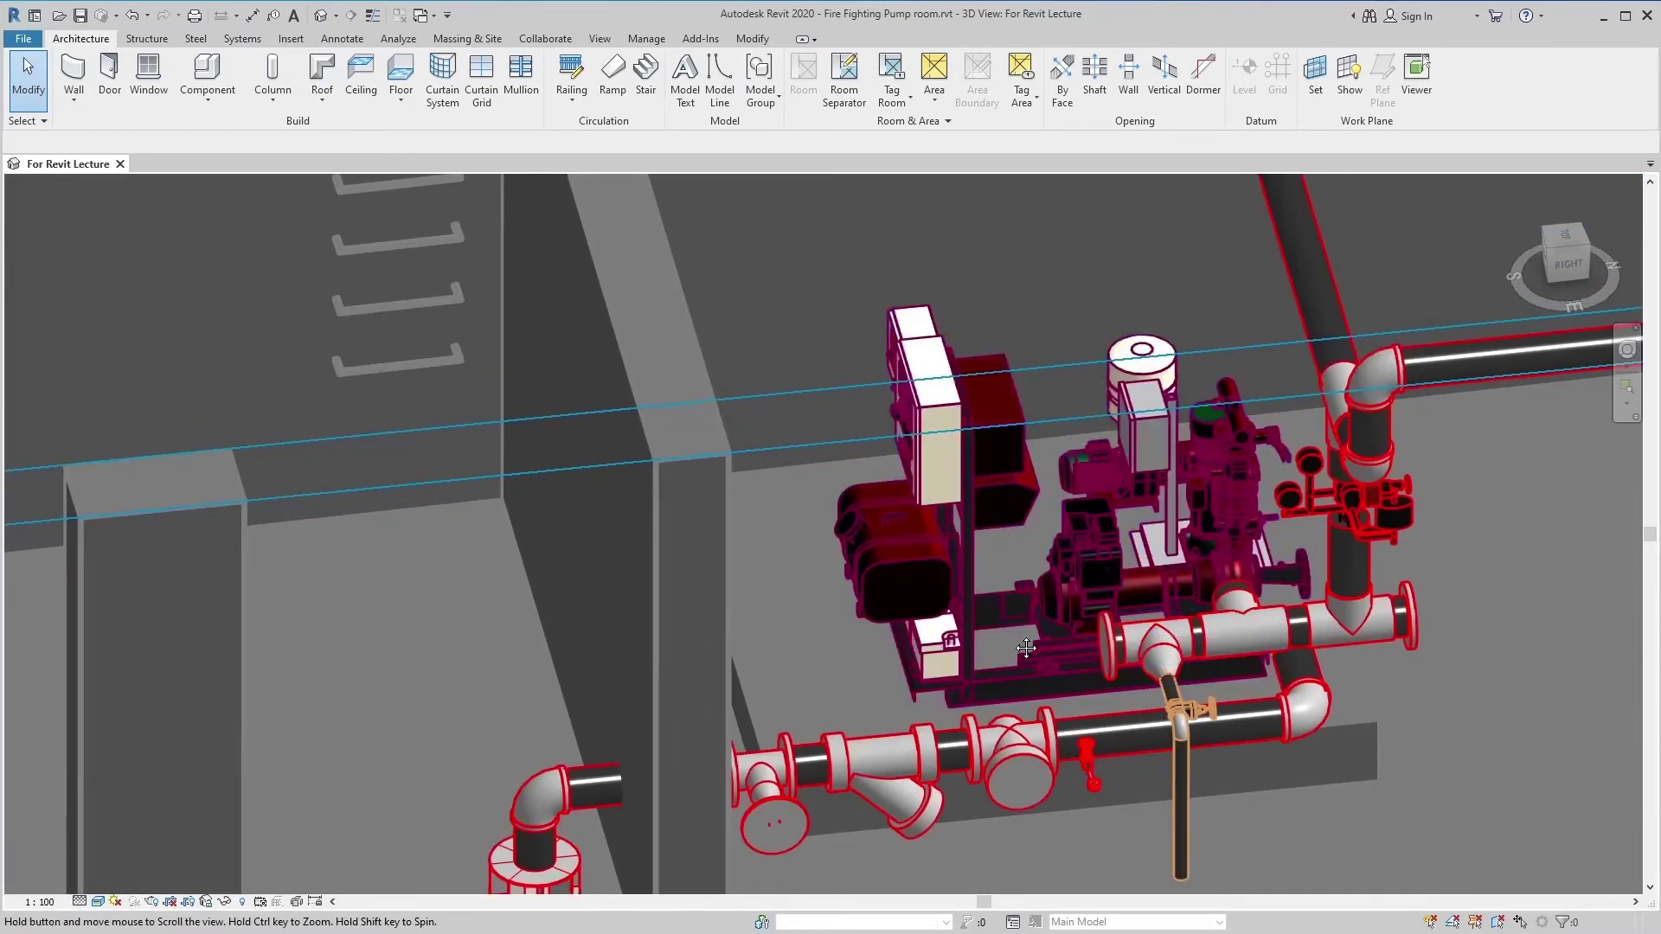
Step: Orbit the pump set, pick the vertical riser, and zoom in on its alarm check valve
middle_drag(1025, 644, 1026, 649)
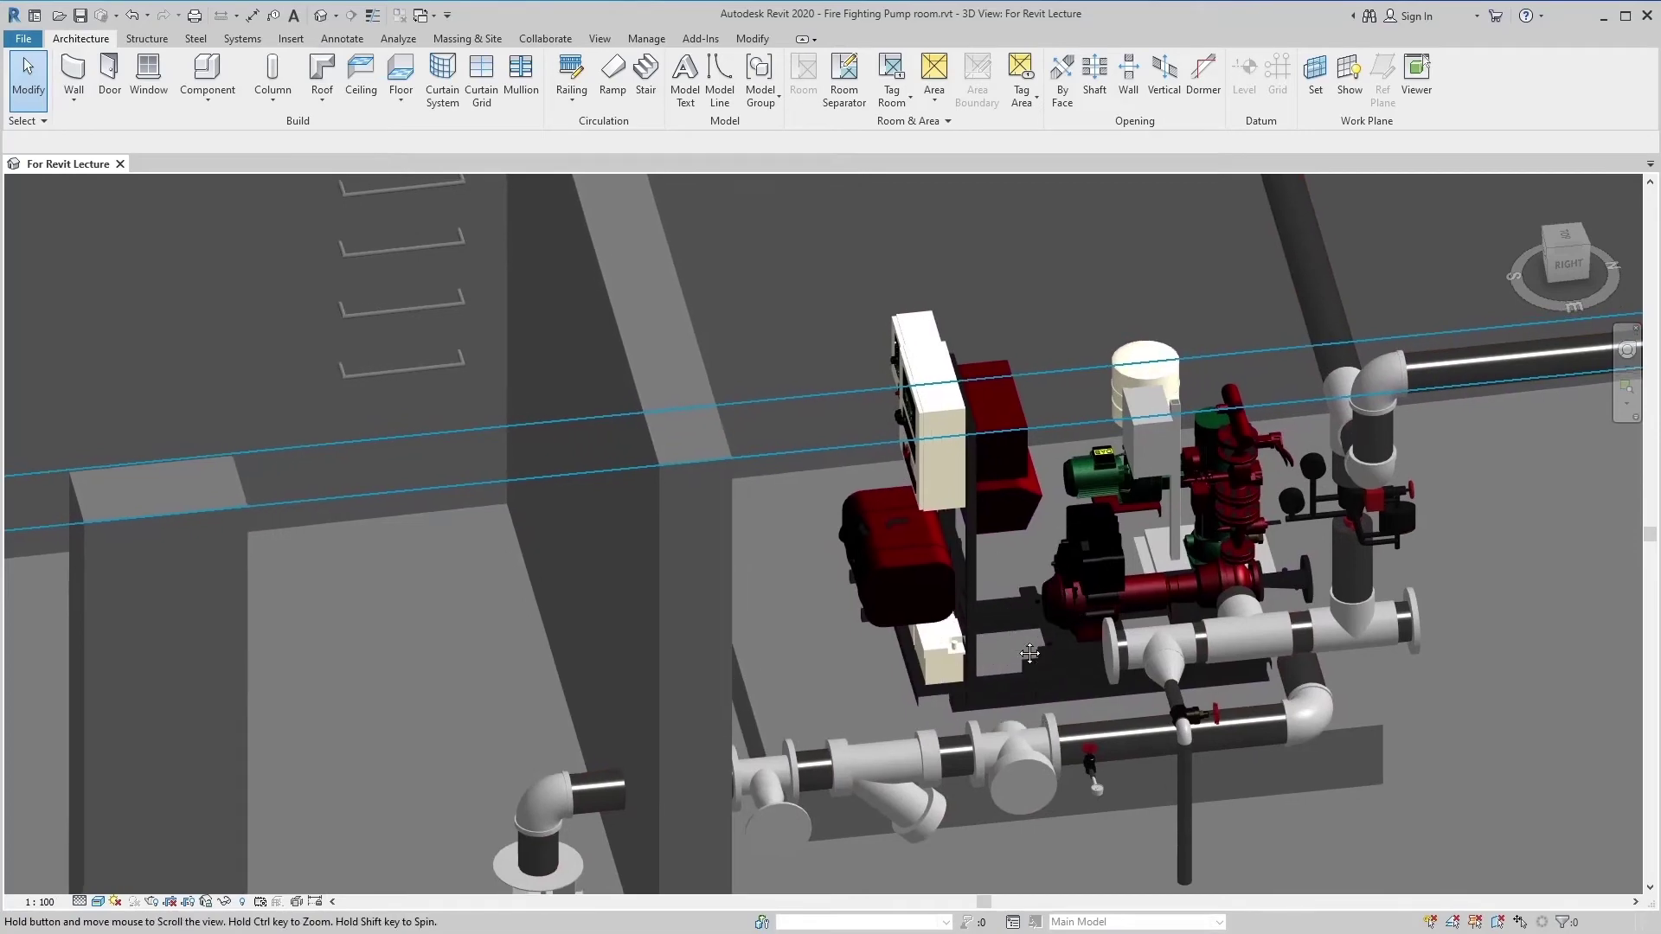
mouse_move(1024, 647)
shift+middle_down()
mouse_move(1024, 620)
mouse_move(1197, 521)
mouse_move(1219, 575)
mouse_move(1024, 521)
shift+middle_up()
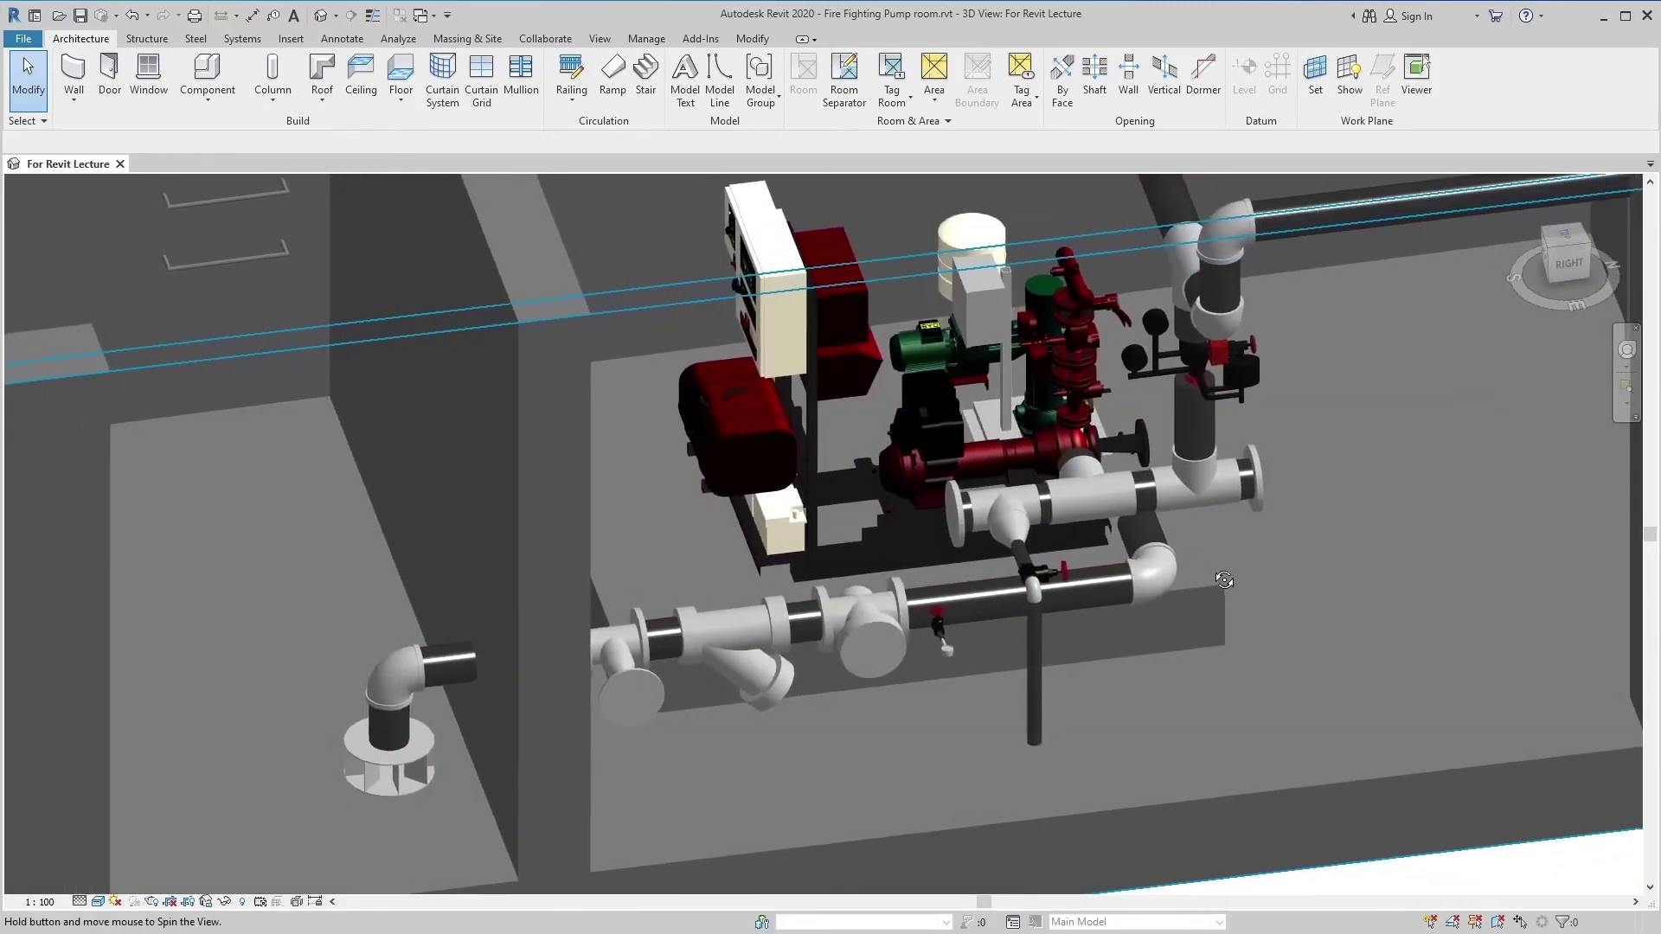
click(1050, 646)
scroll(1042, 675, down, 4)
mouse_move(1041, 676)
middle_down()
mouse_move(805, 714)
mouse_move(662, 698)
middle_up()
scroll(870, 596, up, 1)
scroll(822, 559, up, 1)
scroll(822, 557, up, 1)
scroll(801, 545, up, 1)
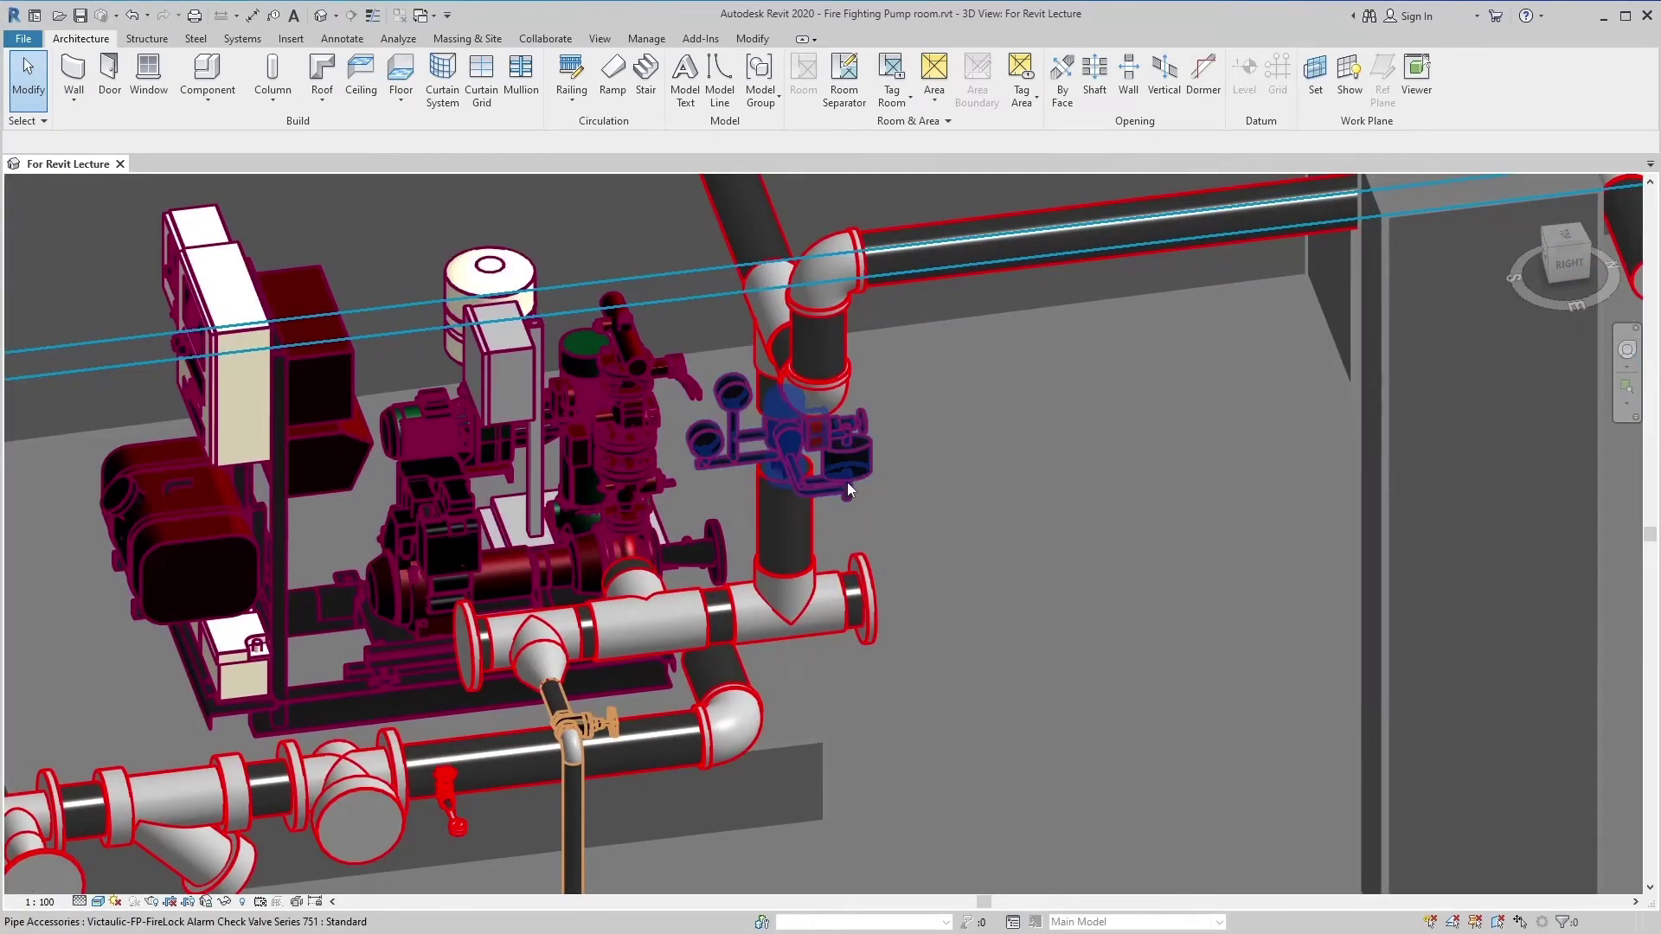
Step: Orbit around the selected alarm check valve, deselect it, and zoom out to the overhead riser run
click(828, 517)
shift+middle_drag(811, 543, 870, 375)
click(870, 407)
click(882, 454)
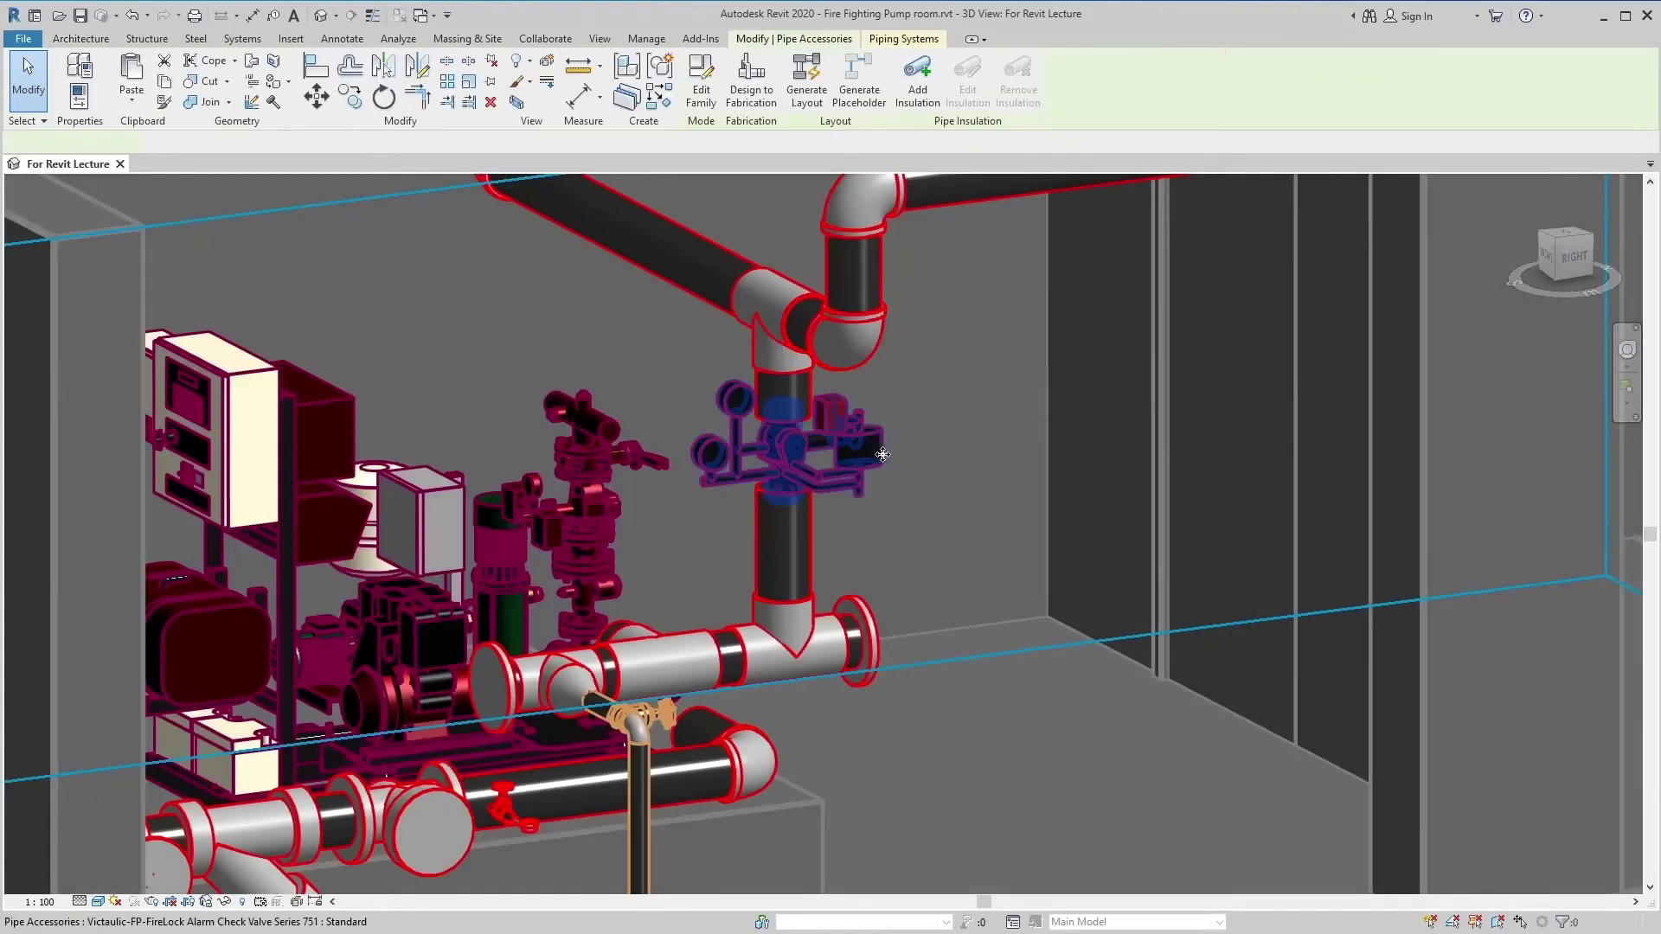
shift+middle_drag(890, 495, 956, 487)
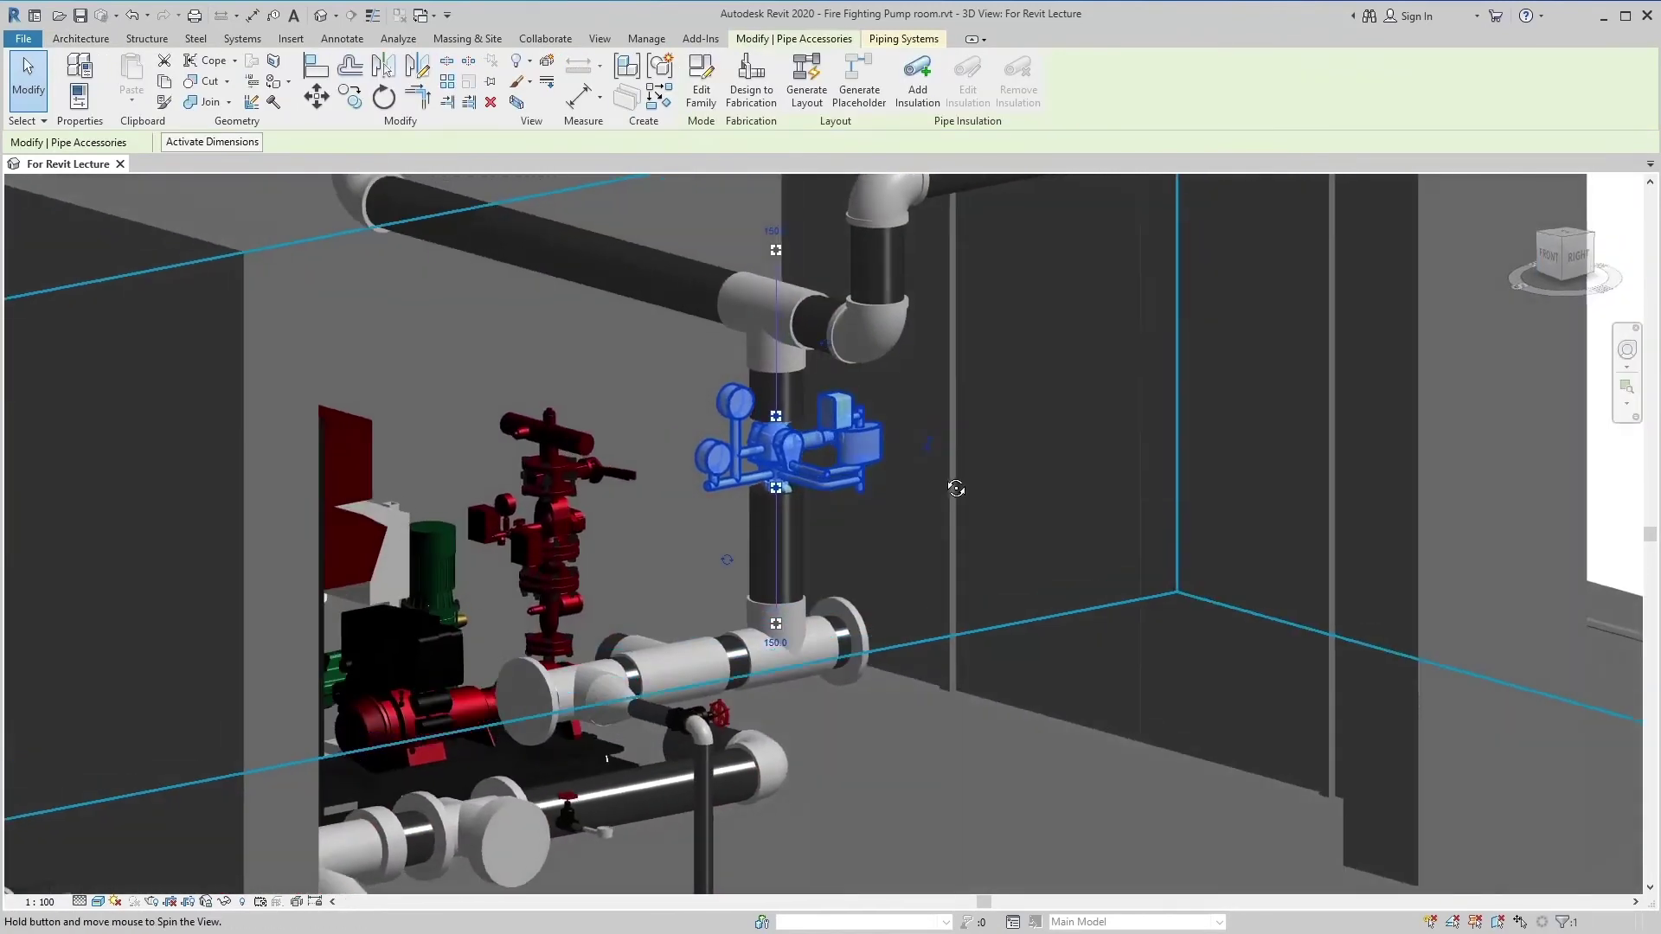
shift+middle_drag(956, 487, 883, 449)
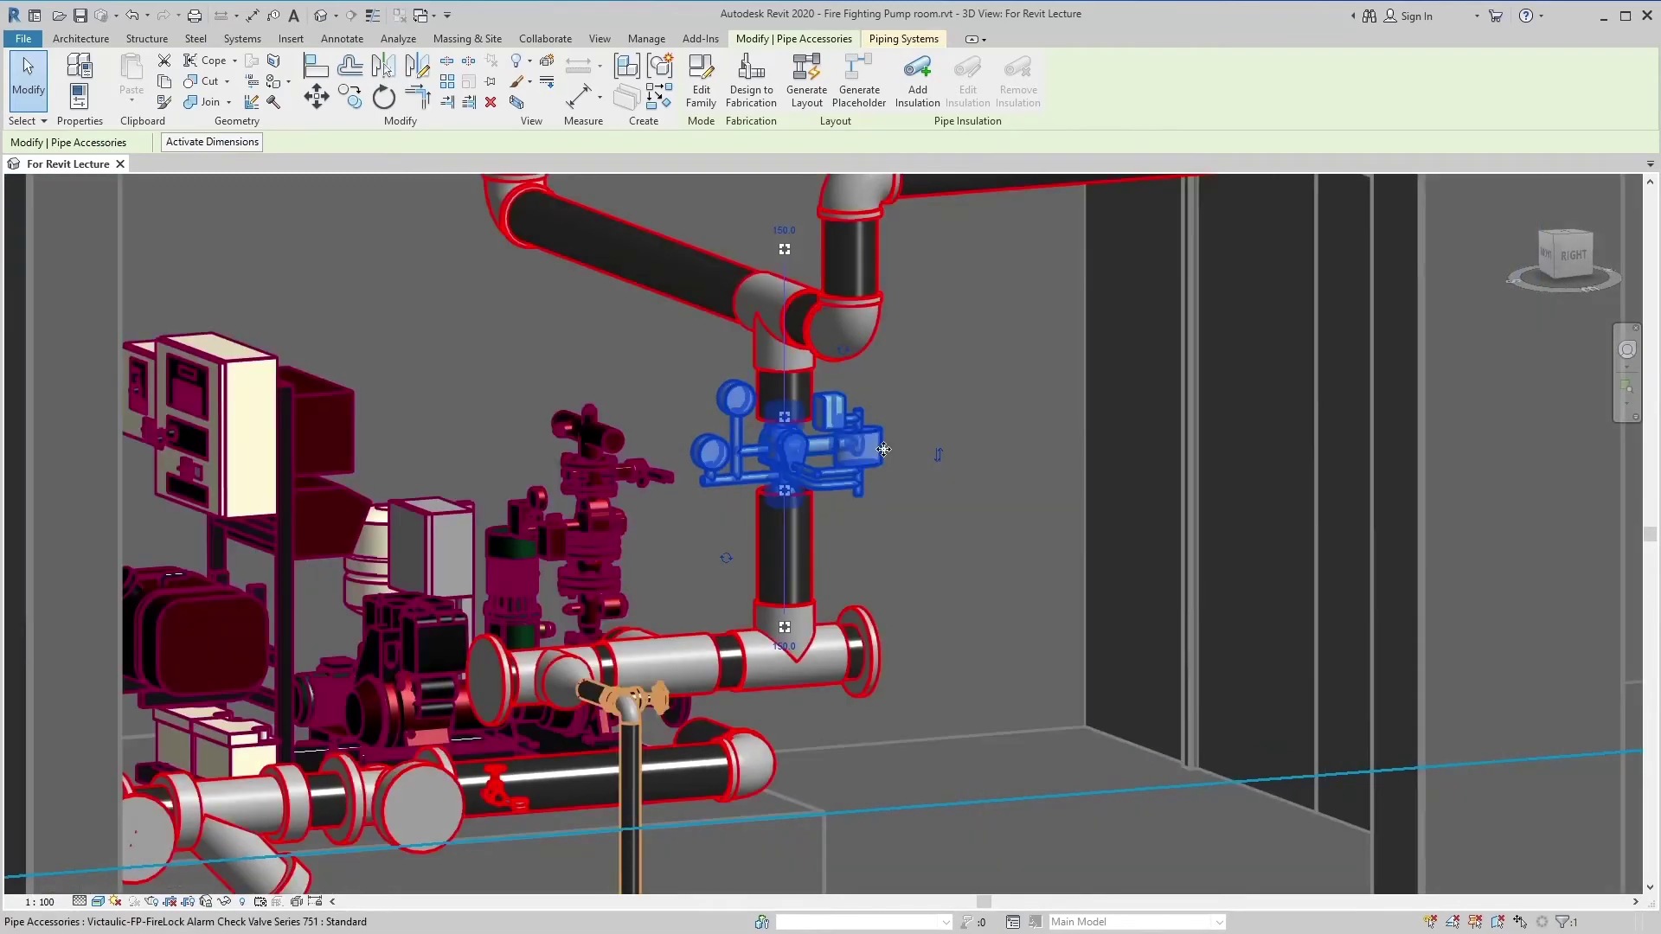
mouse_move(904, 518)
shift+middle_down()
mouse_move(861, 507)
mouse_move(946, 495)
mouse_move(908, 498)
mouse_move(942, 523)
mouse_move(932, 551)
mouse_move(839, 501)
mouse_move(895, 587)
shift+middle_up()
click(861, 506)
scroll(931, 545, down, 5)
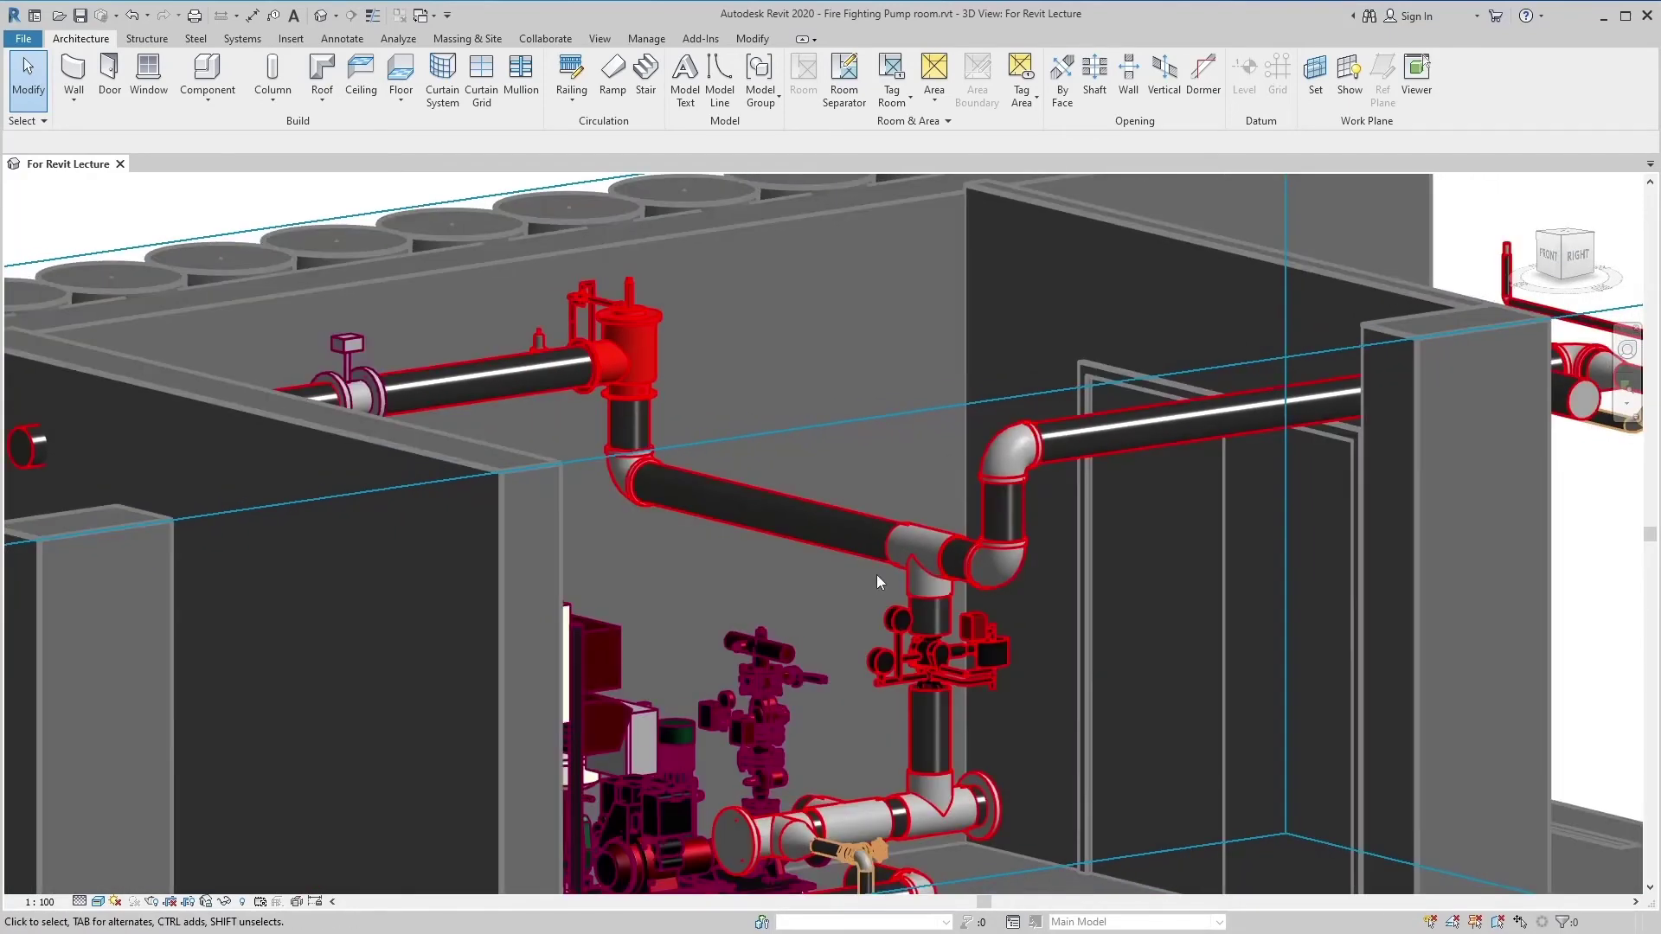
Step: Pan toward and zoom in close on the red valve atop the overhead riser pipe
click(877, 694)
key(Escape)
shift+middle_drag(884, 714, 872, 692)
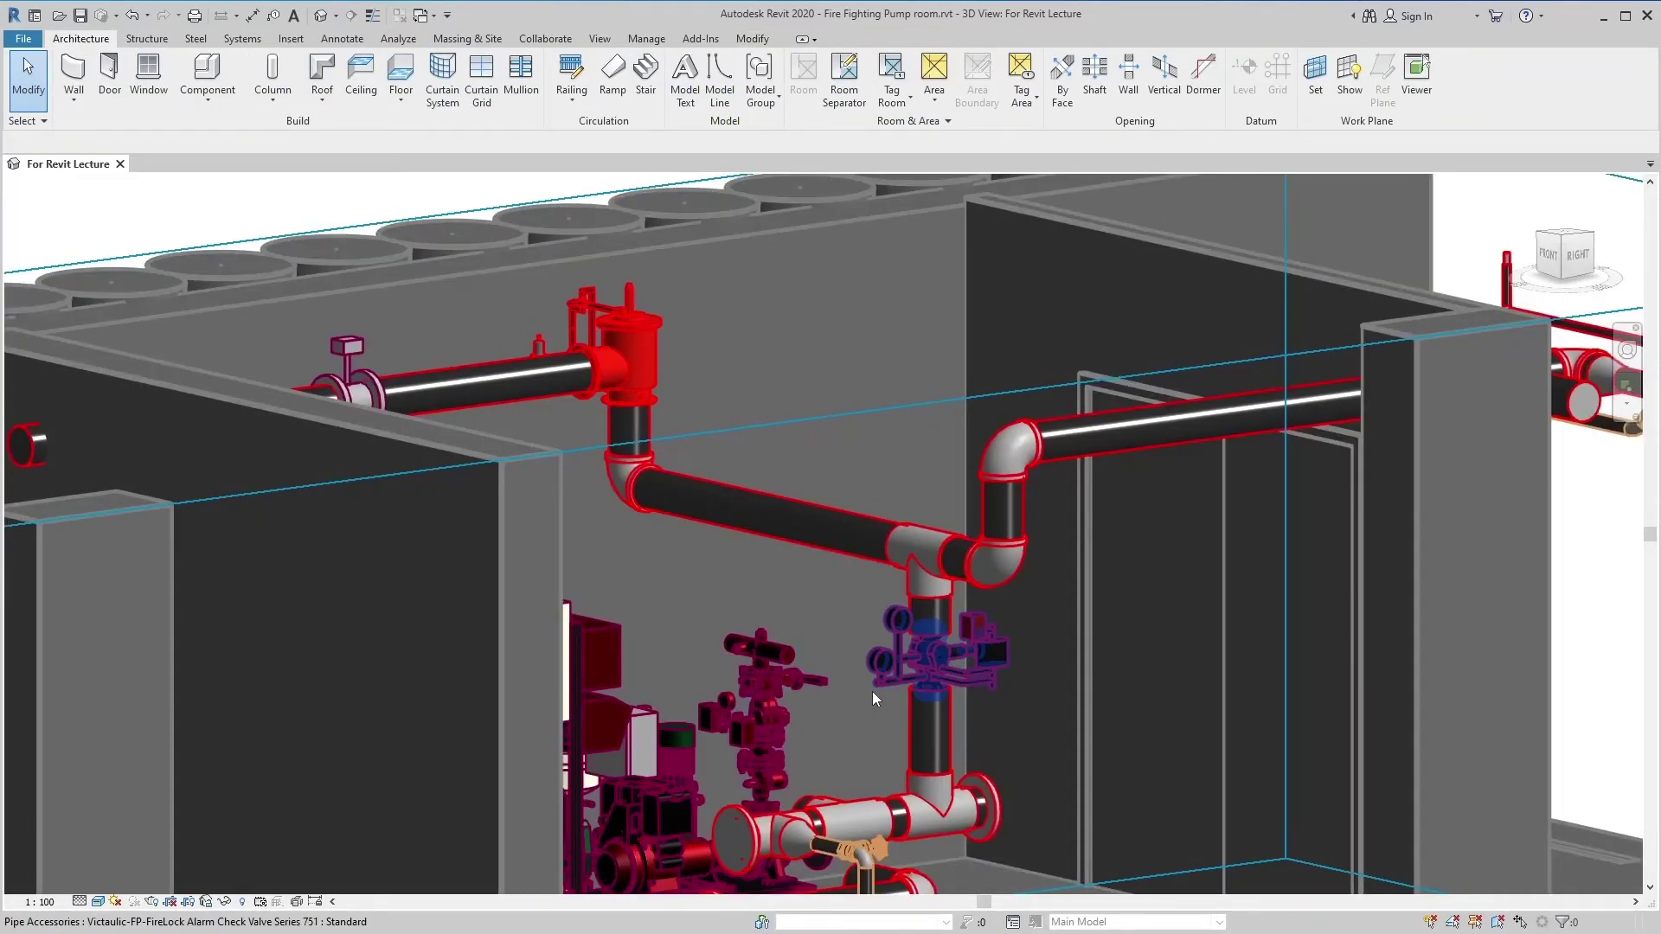
middle_drag(872, 692, 893, 731)
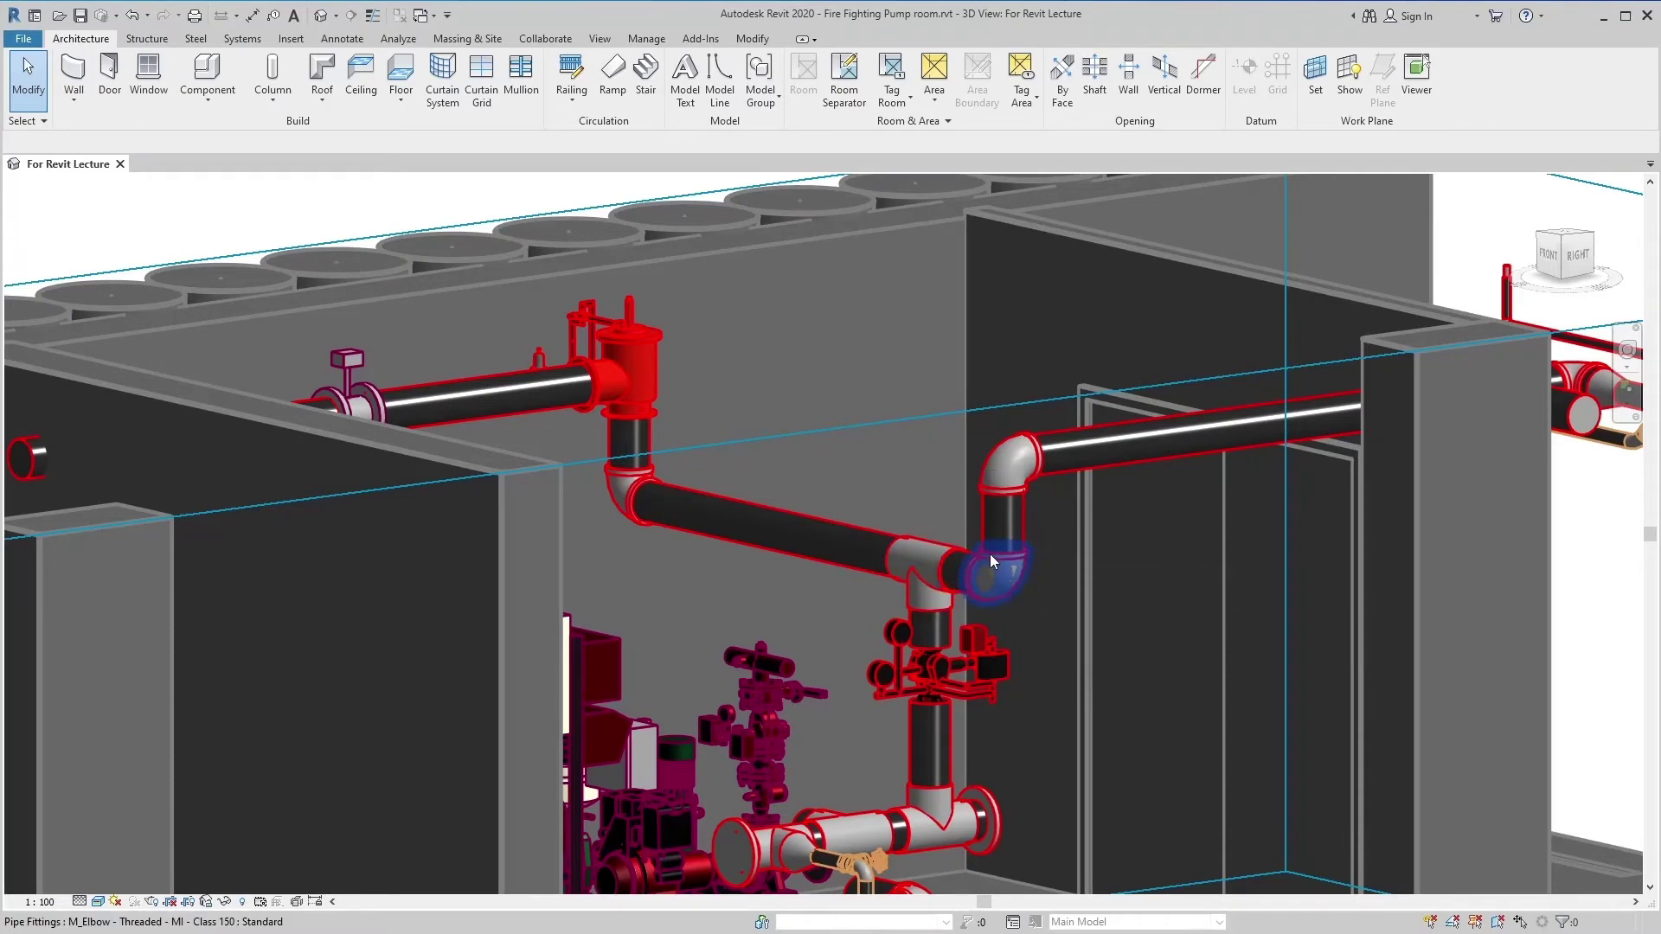
click(658, 367)
mouse_move(739, 444)
middle_down()
mouse_move(854, 510)
mouse_move(893, 710)
mouse_move(925, 754)
middle_up()
scroll(854, 511, up, 3)
scroll(855, 511, up, 3)
Step: Clear the selection and orbit around the red valve to inspect it
key(Escape)
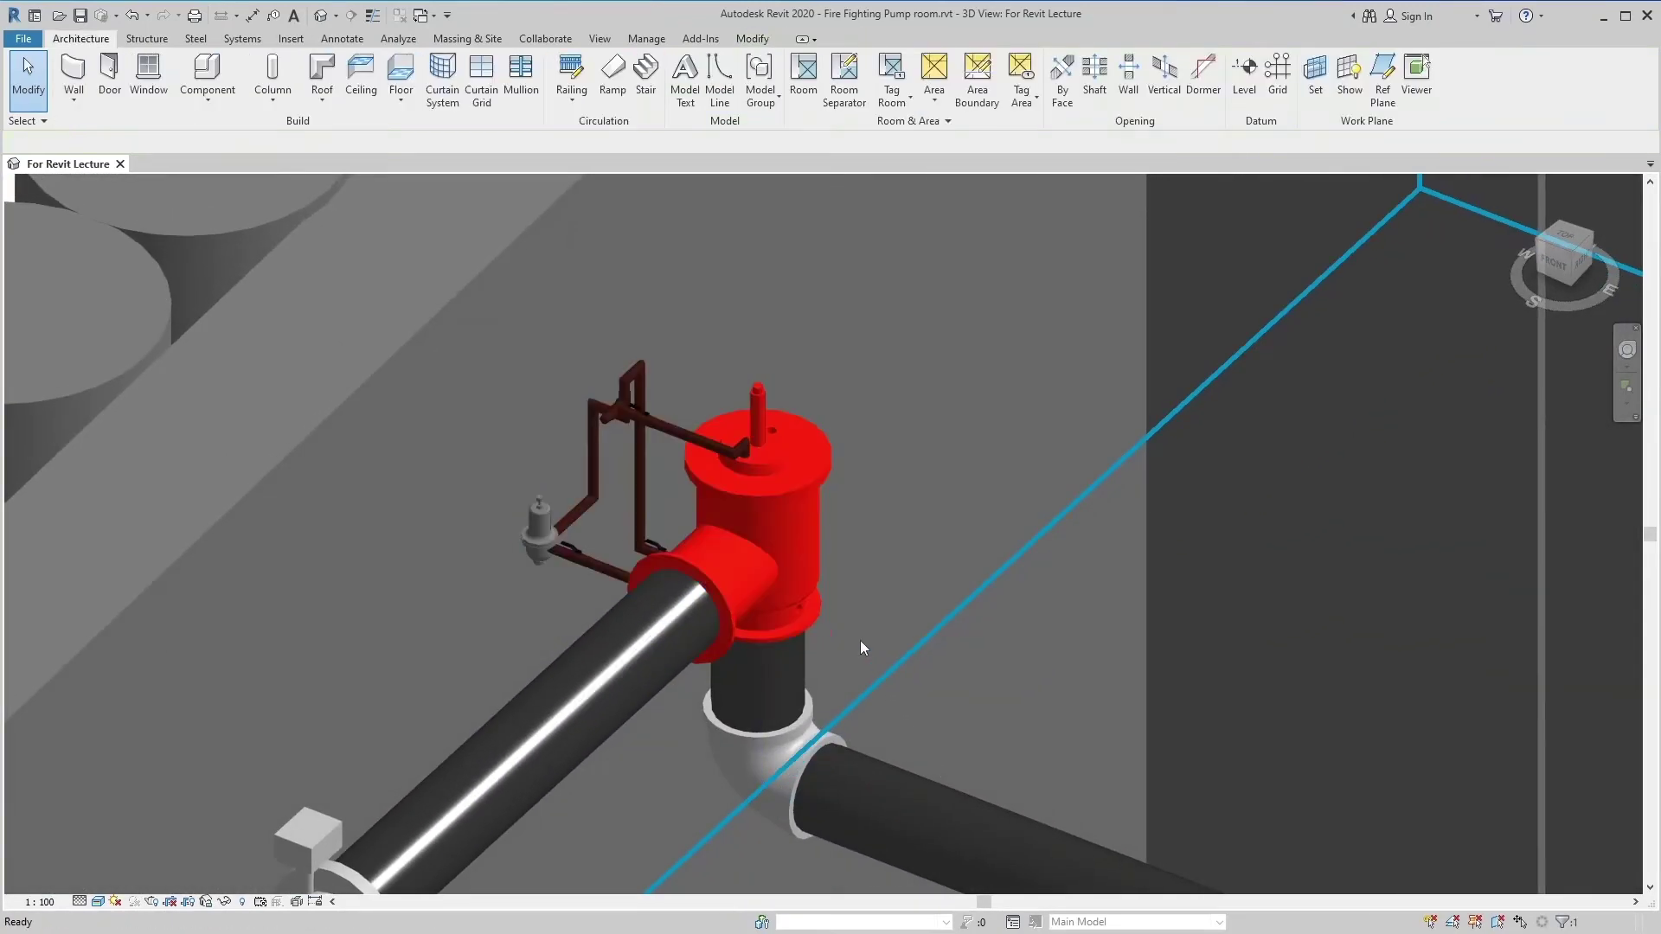
mouse_move(855, 632)
shift+middle_down()
mouse_move(1008, 567)
mouse_move(1105, 568)
mouse_move(1211, 652)
mouse_move(1013, 714)
mouse_move(953, 704)
mouse_move(632, 551)
mouse_move(646, 562)
mouse_move(678, 493)
mouse_move(731, 510)
mouse_move(657, 506)
mouse_move(726, 460)
shift+middle_up()
scroll(726, 453, down, 5)
mouse_move(702, 610)
middle_down()
mouse_move(738, 480)
mouse_move(813, 461)
mouse_move(846, 386)
middle_up()
mouse_move(854, 516)
shift+middle_down()
mouse_move(871, 600)
mouse_move(885, 601)
mouse_move(875, 622)
mouse_move(842, 637)
mouse_move(792, 562)
mouse_move(824, 562)
mouse_move(861, 674)
shift+middle_up()
mouse_move(896, 560)
shift+middle_down()
mouse_move(926, 593)
mouse_move(902, 617)
mouse_move(873, 578)
shift+middle_up()
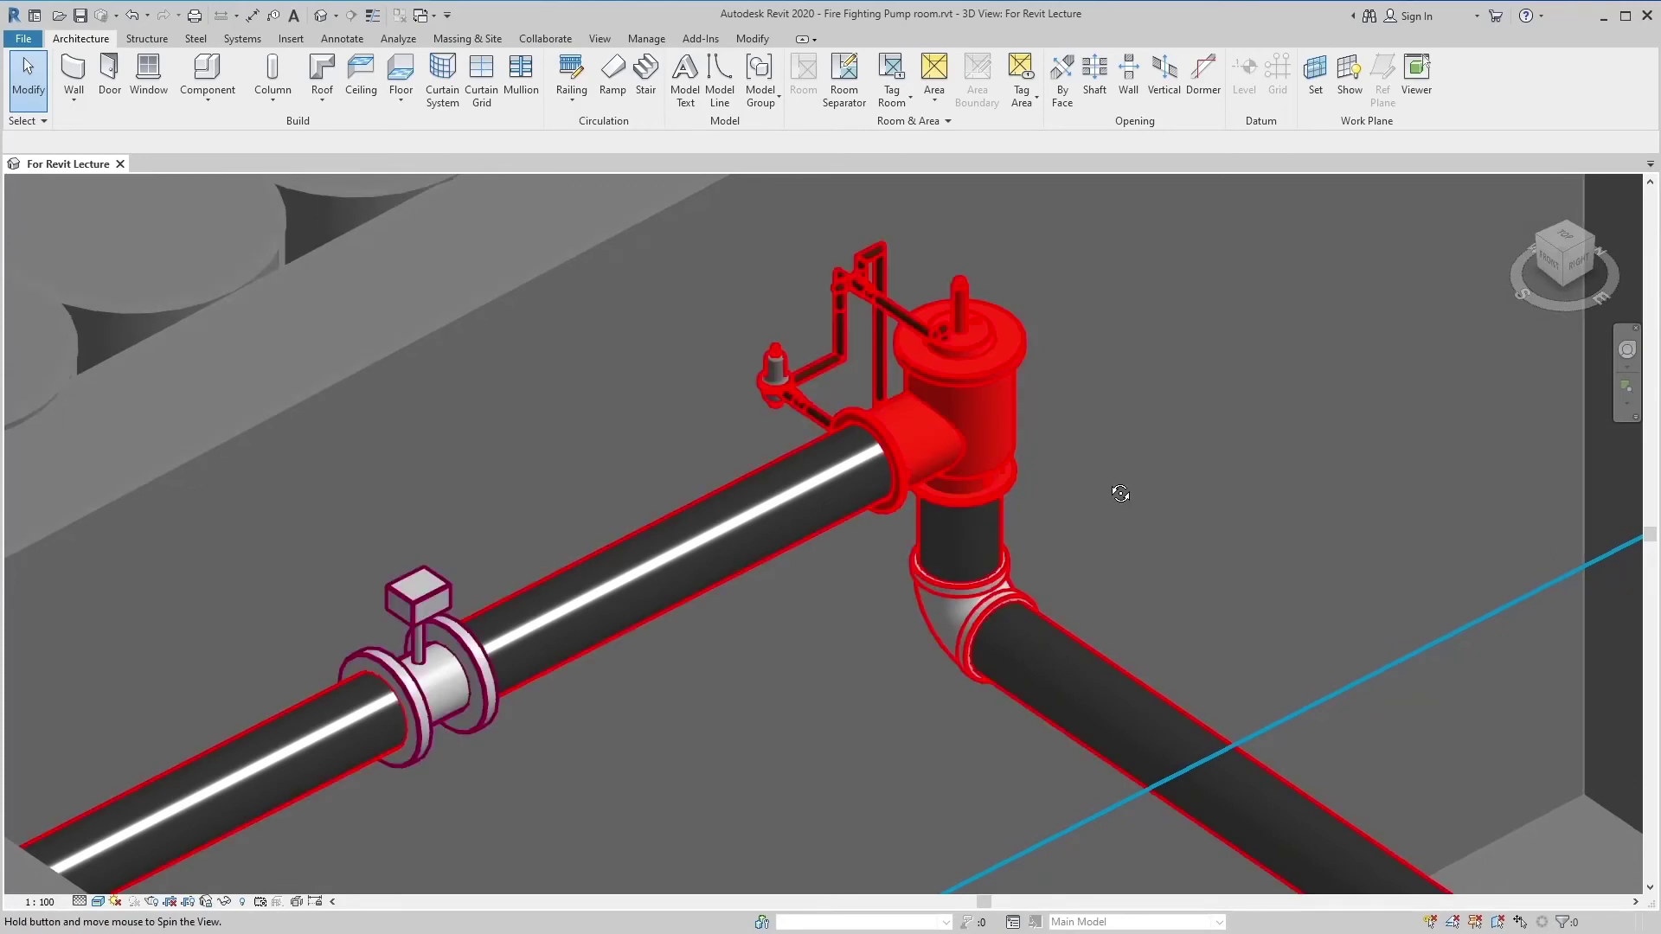
Step: Zoom onto the flow meter on the overhead pipe, then zoom out to the full pump room
scroll(1019, 532, down, 4)
middle_drag(663, 684, 920, 488)
scroll(648, 687, down, 3)
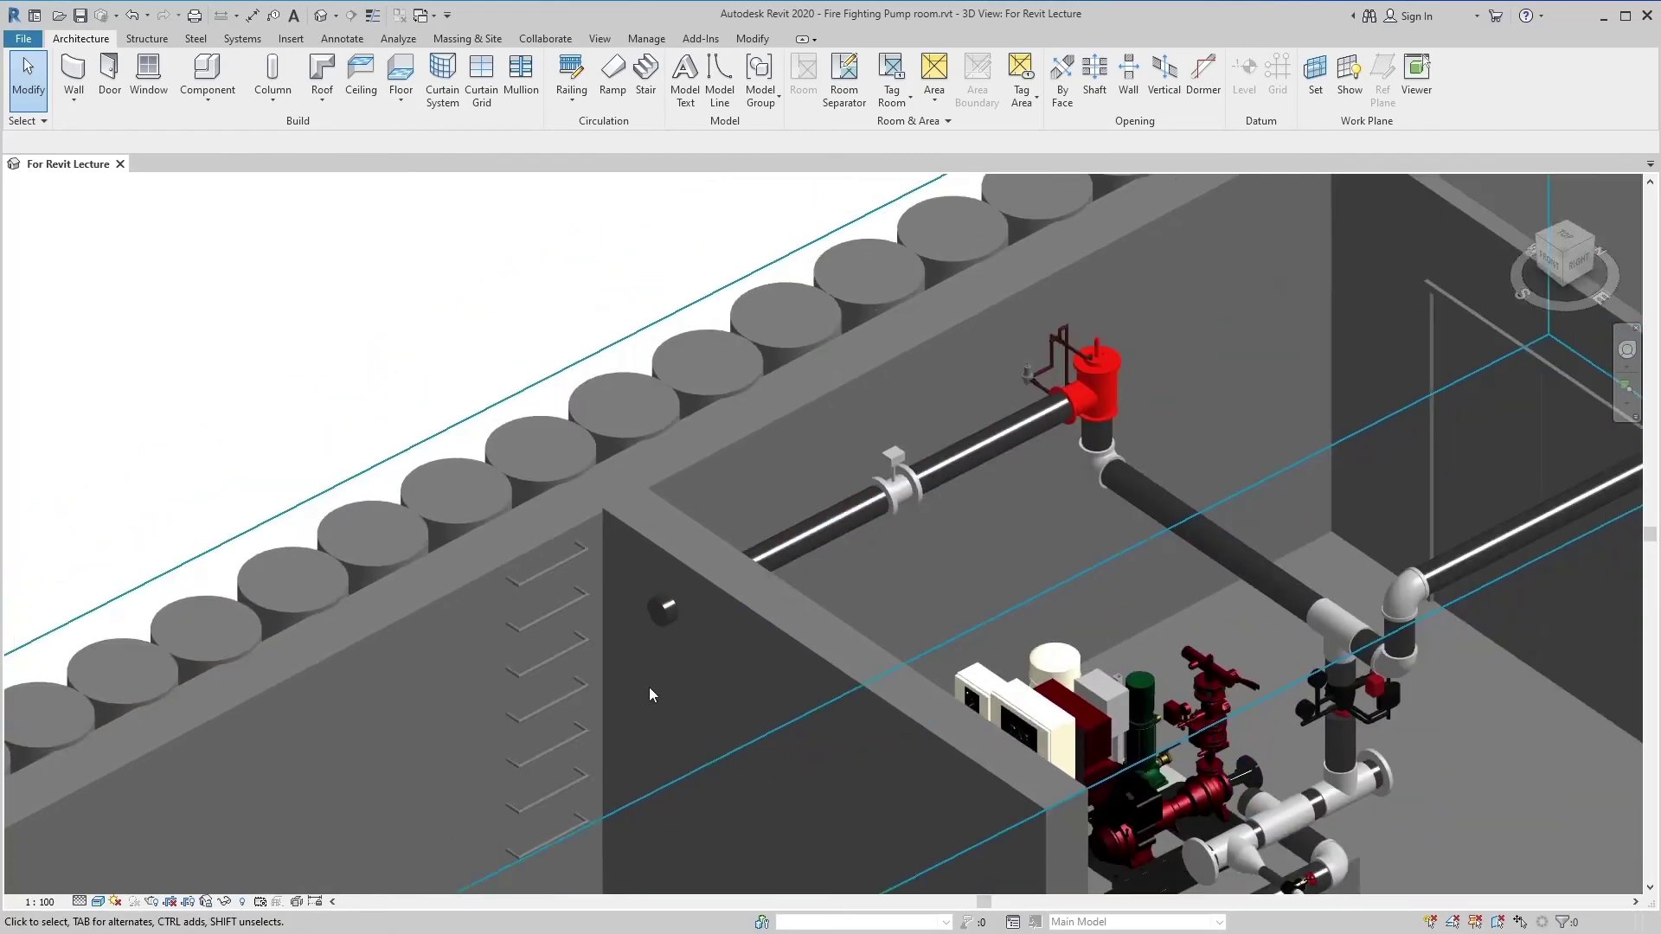
scroll(911, 517, down, 1)
scroll(827, 542, up, 5)
scroll(877, 538, up, 2)
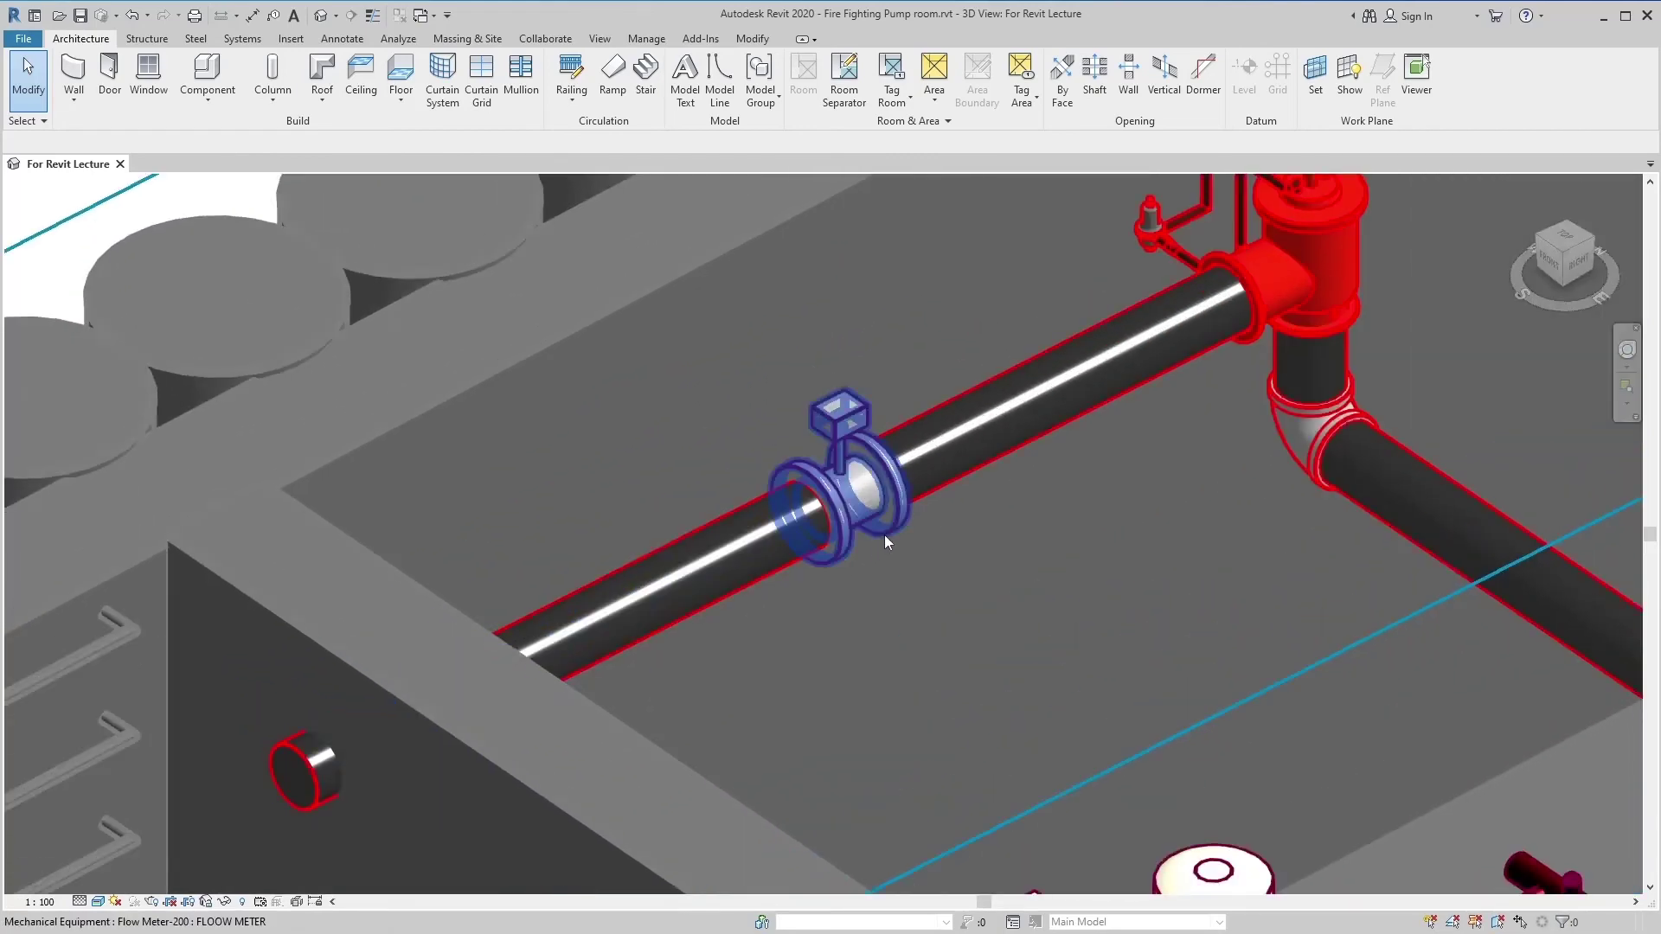
shift+middle_drag(889, 550, 917, 579)
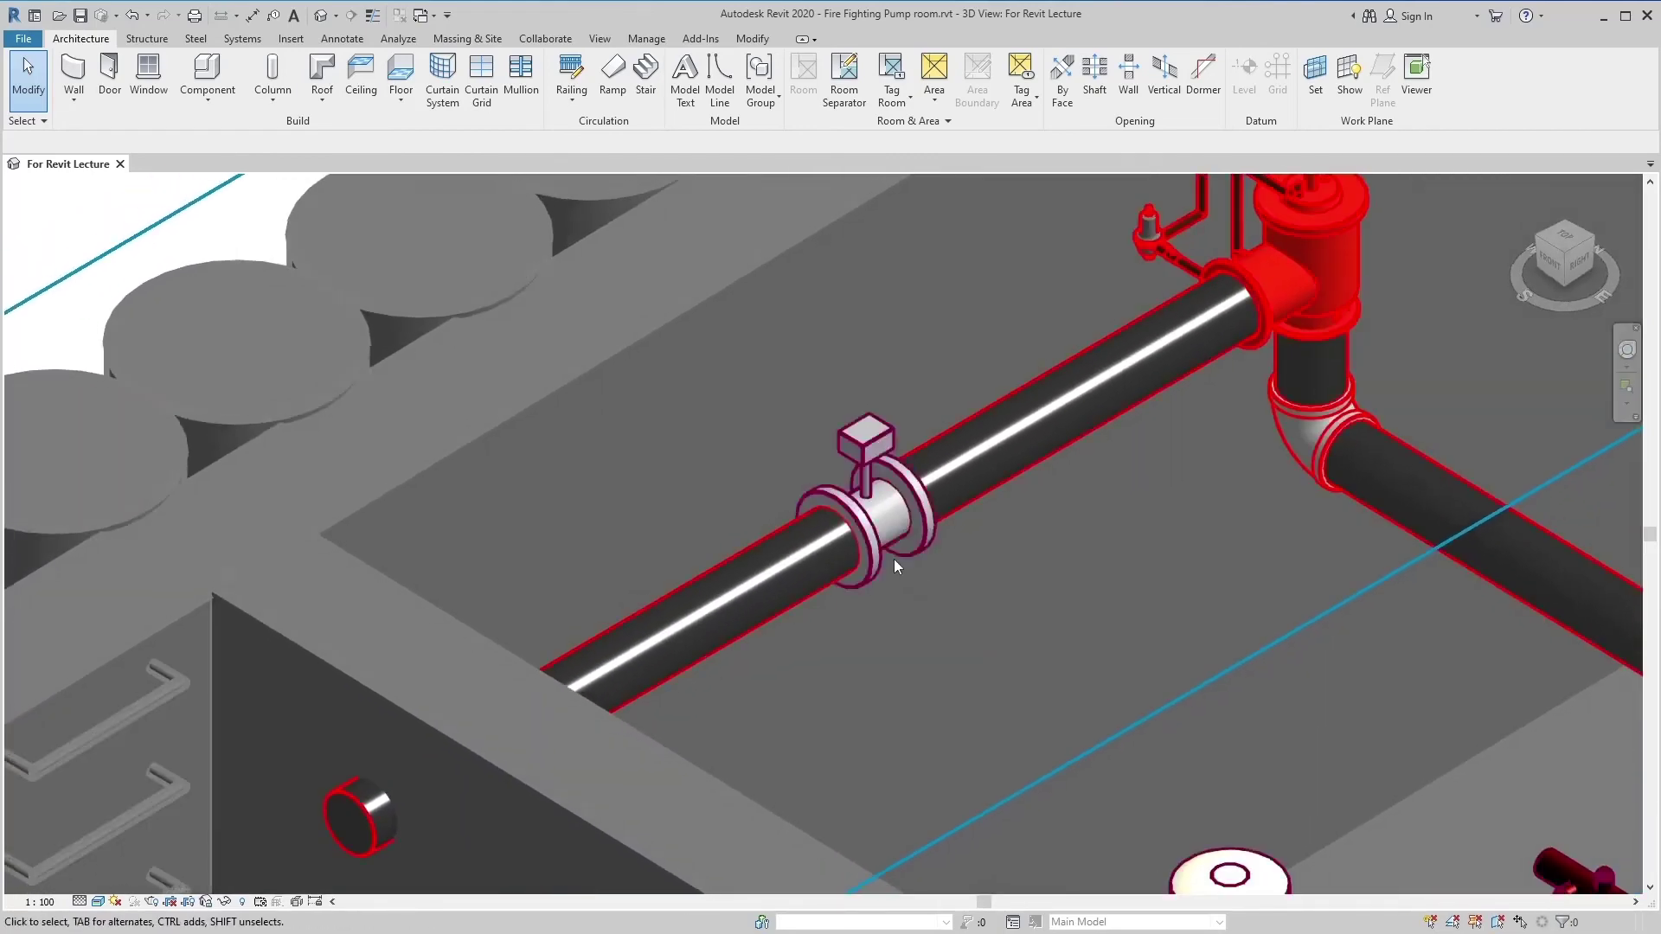
scroll(846, 463, down, 3)
scroll(837, 450, down, 2)
Step: Select the section box and stretch its right face out past the right wall
scroll(838, 450, down, 2)
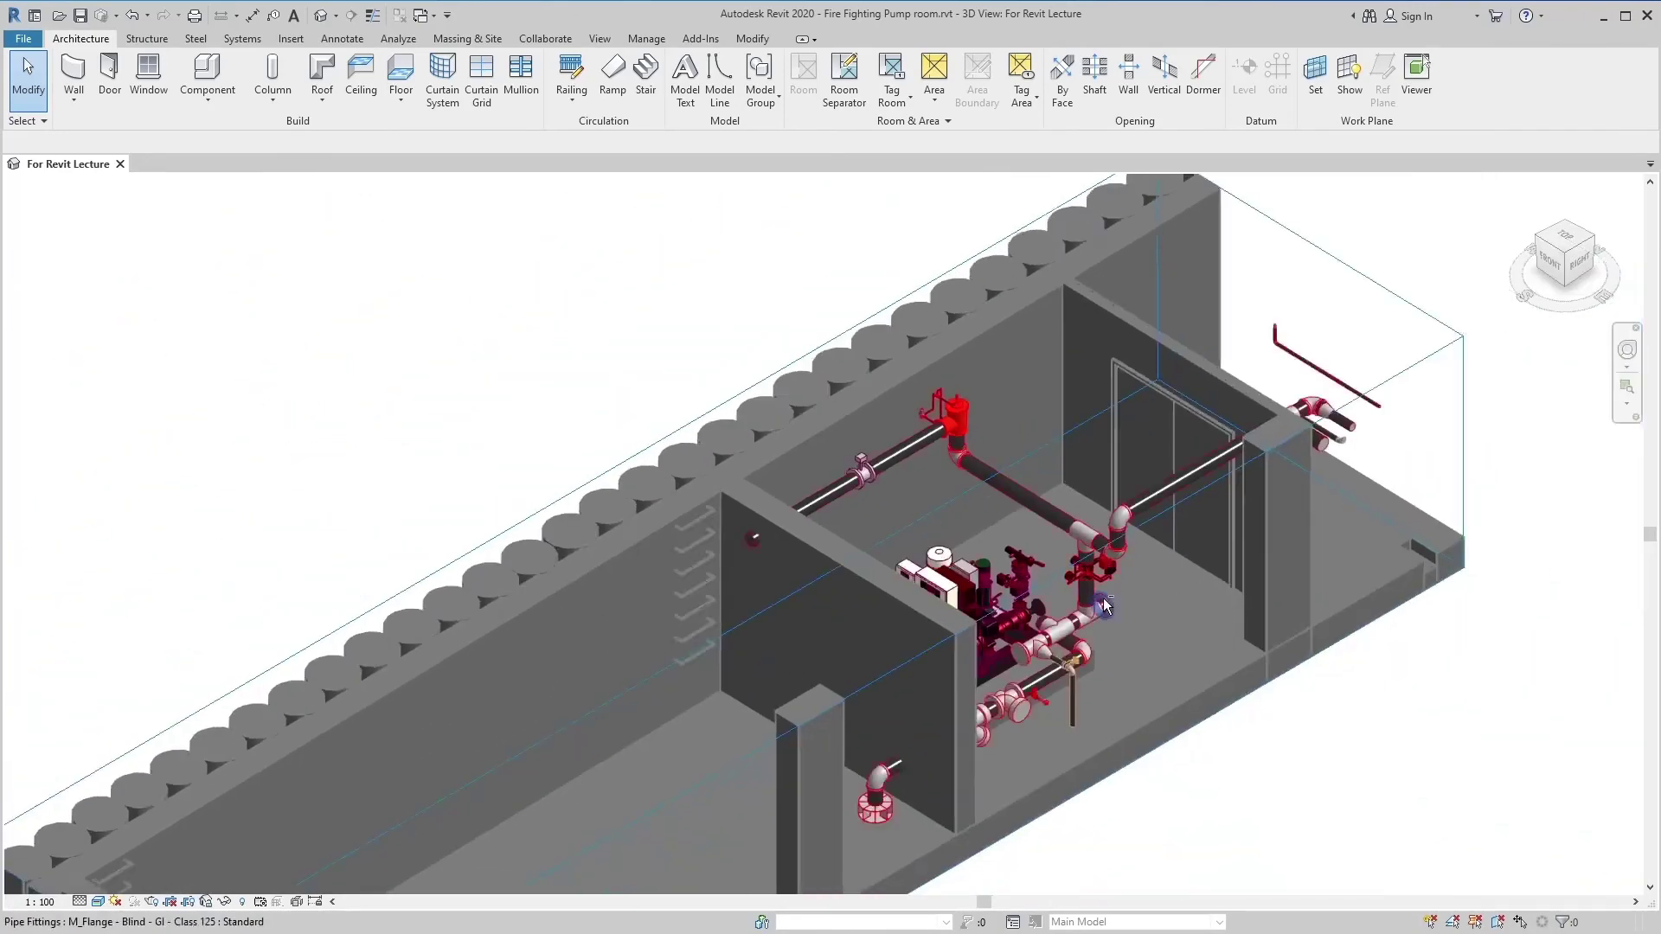
shift+middle_drag(1105, 613, 1356, 555)
click(1418, 396)
shift+middle_drag(1418, 396, 930, 710)
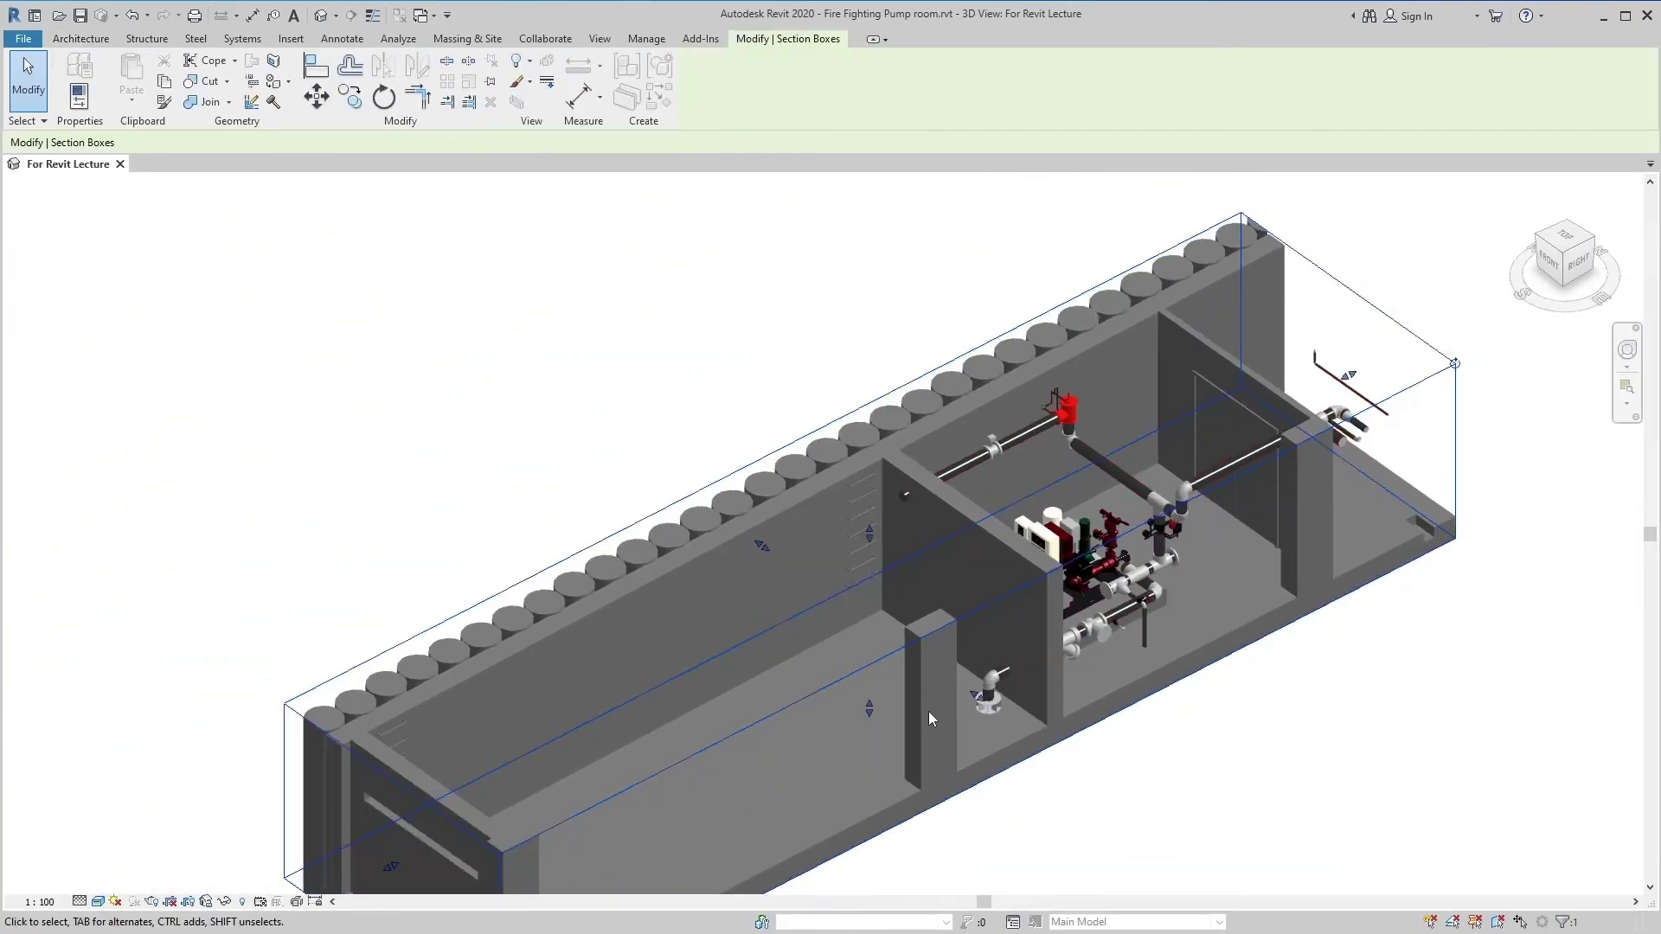
drag(973, 694, 1076, 768)
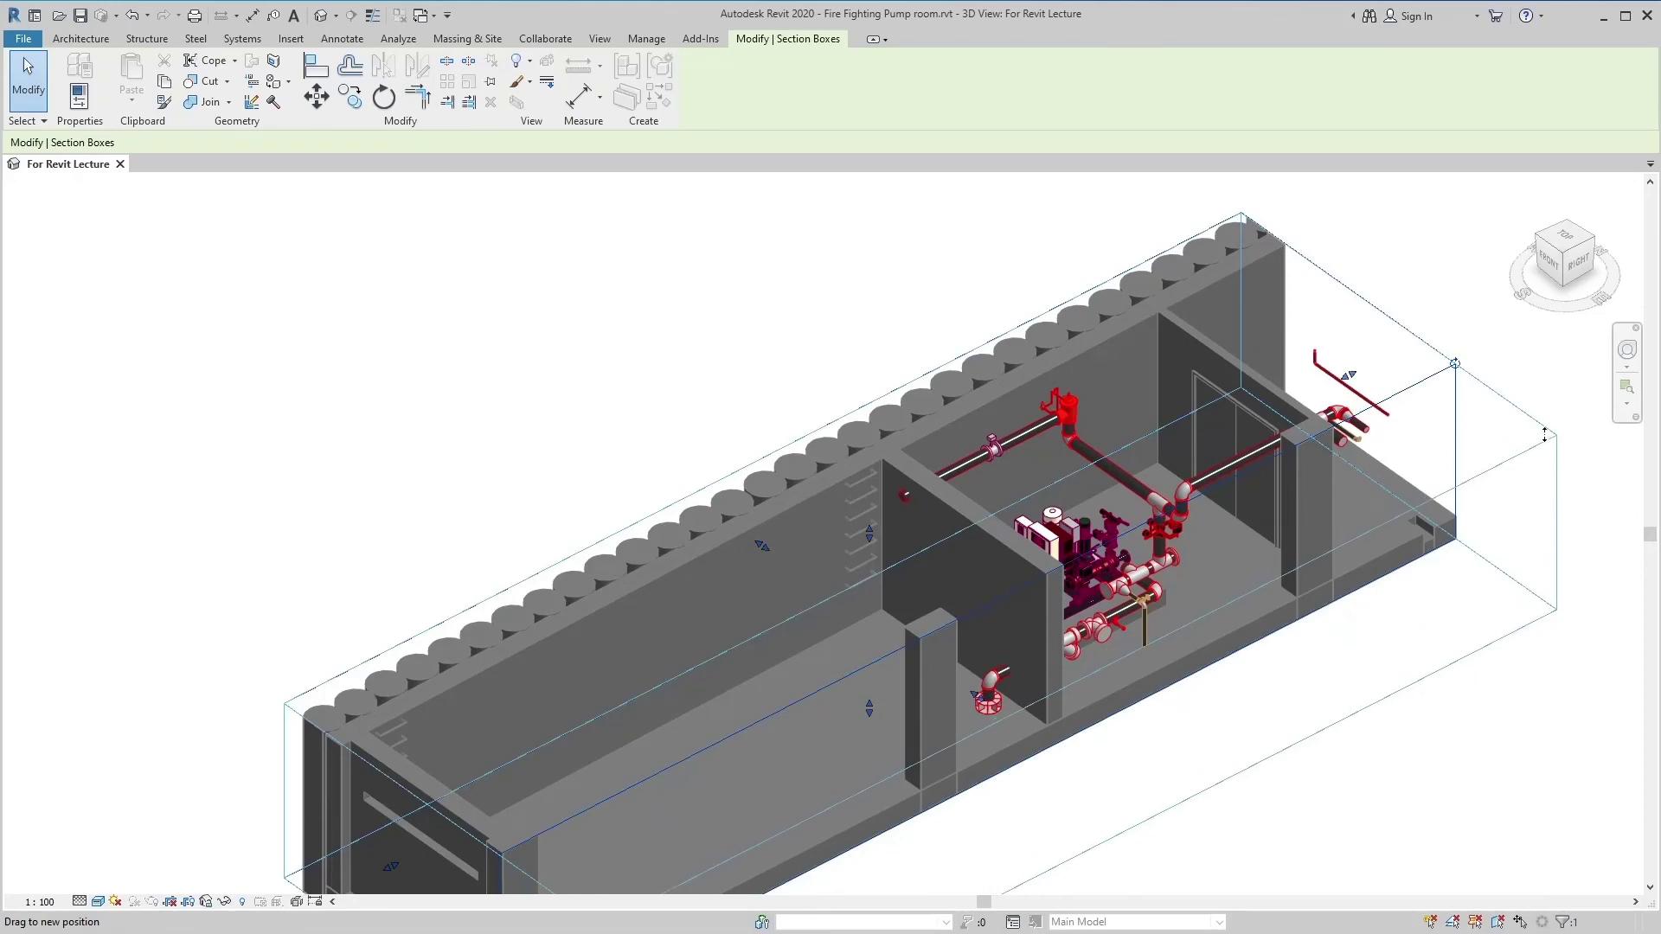
Step: Zoom in close on the exposed parallel pipes and red valve assembly
scroll(1438, 458, up, 2)
scroll(1418, 485, up, 2)
scroll(1396, 519, up, 2)
scroll(1373, 553, up, 1)
scroll(1047, 457, down, 2)
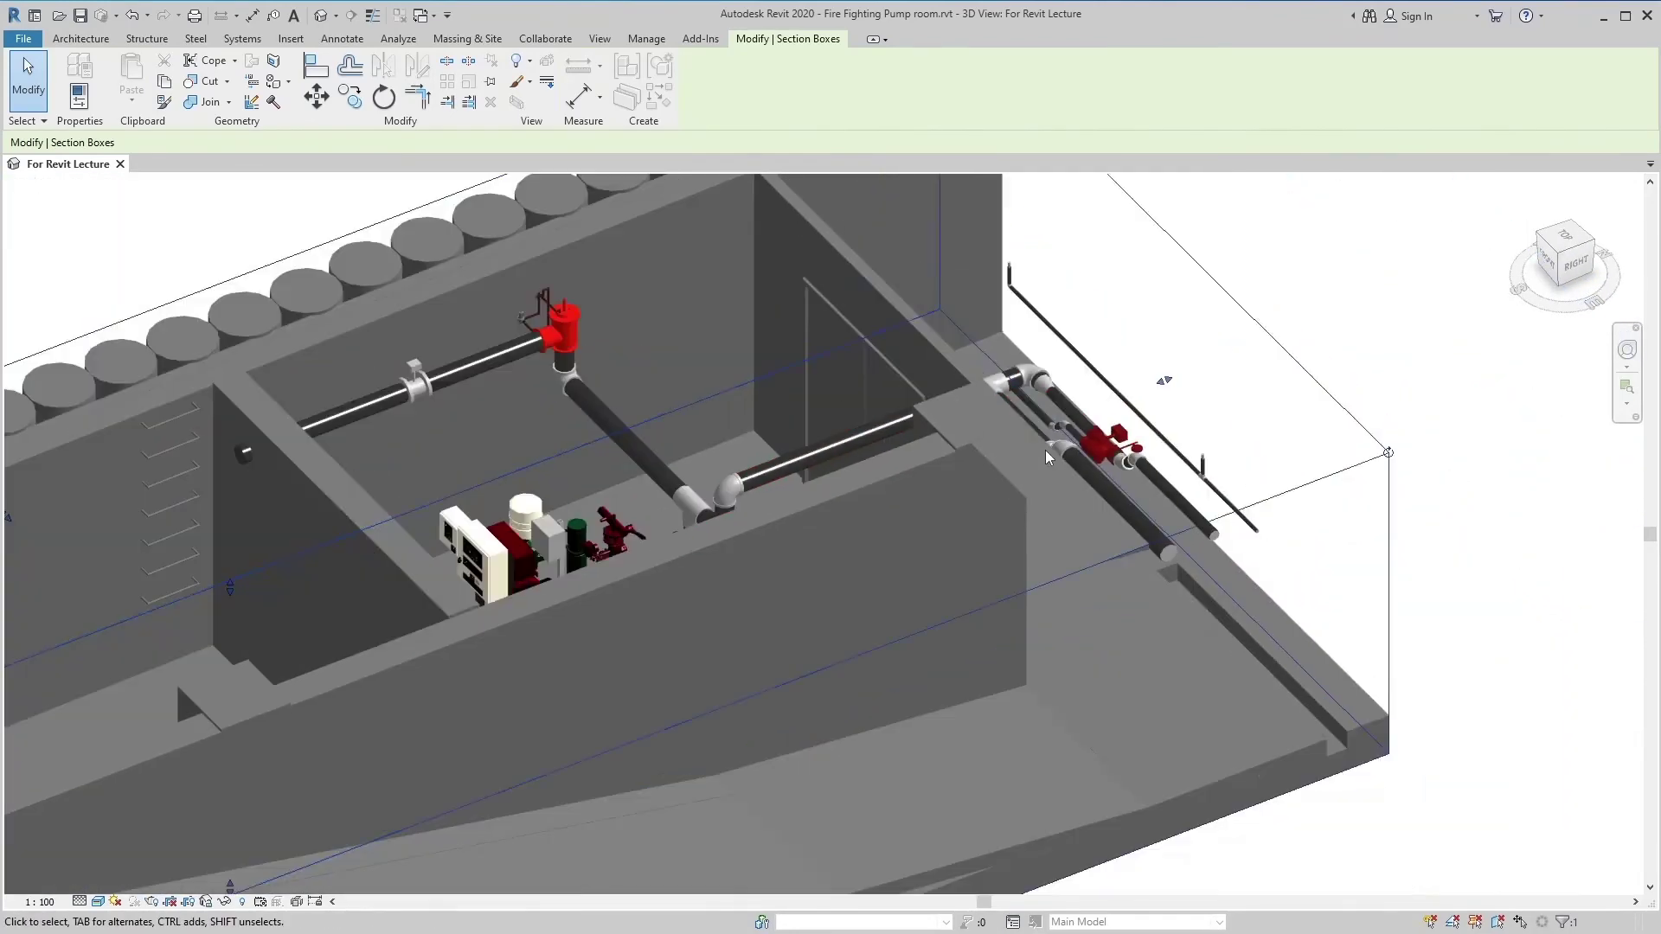
scroll(1247, 590, down, 1)
scroll(1211, 596, up, 1)
scroll(1182, 605, up, 3)
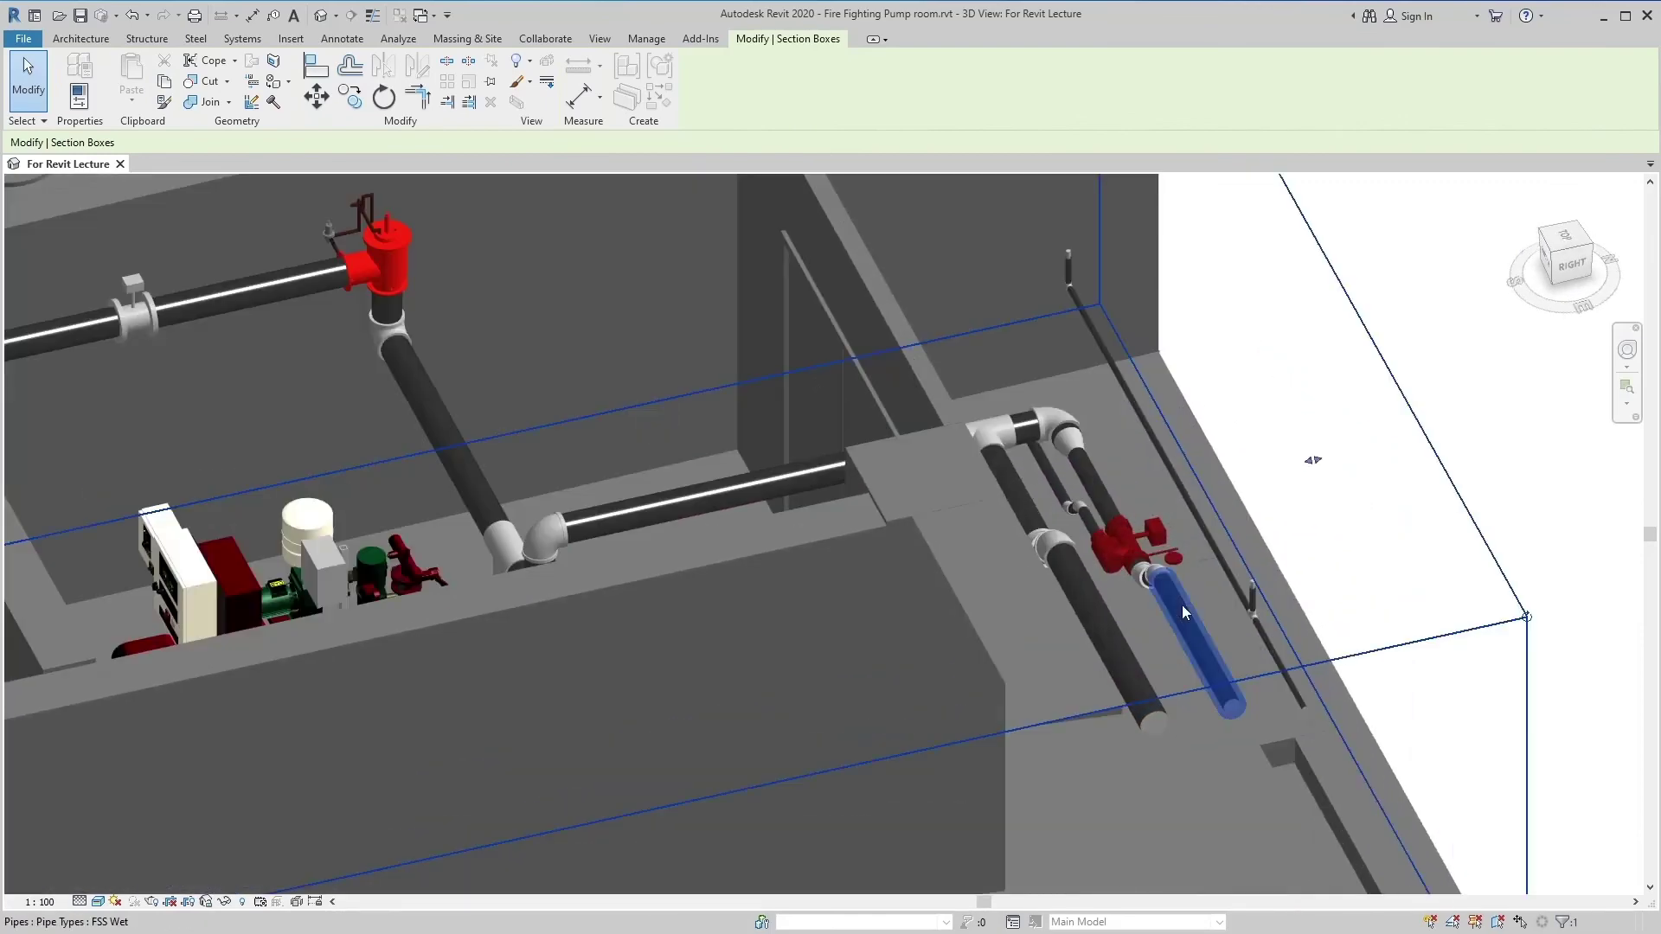
scroll(997, 474, up, 2)
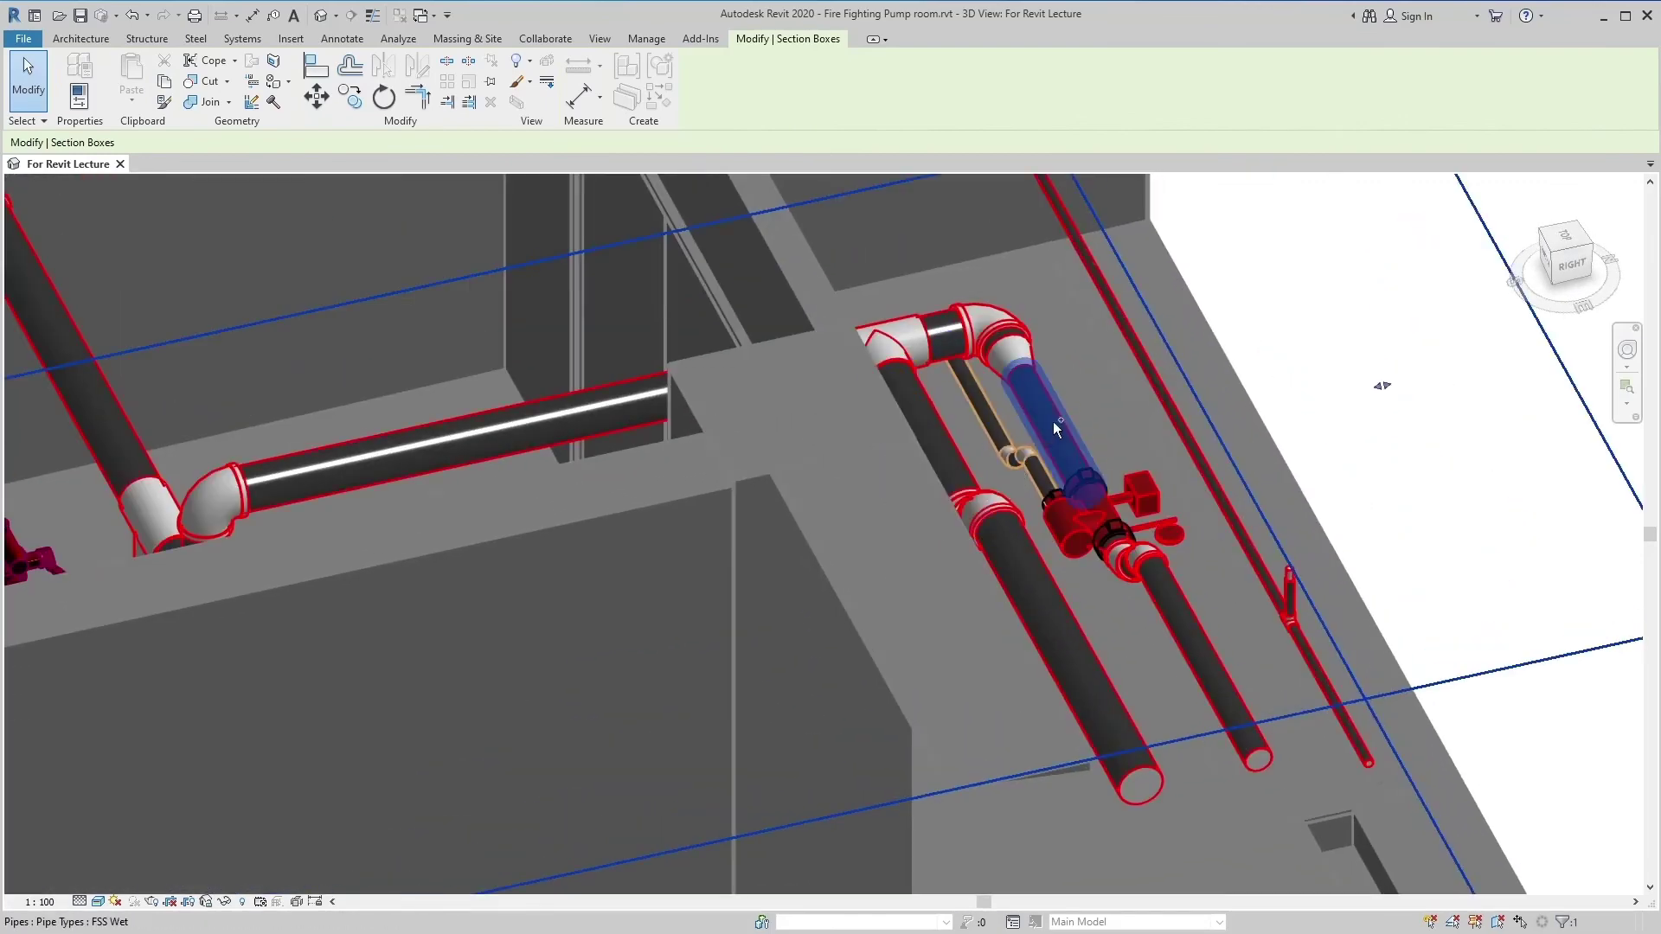
scroll(1201, 260, down, 2)
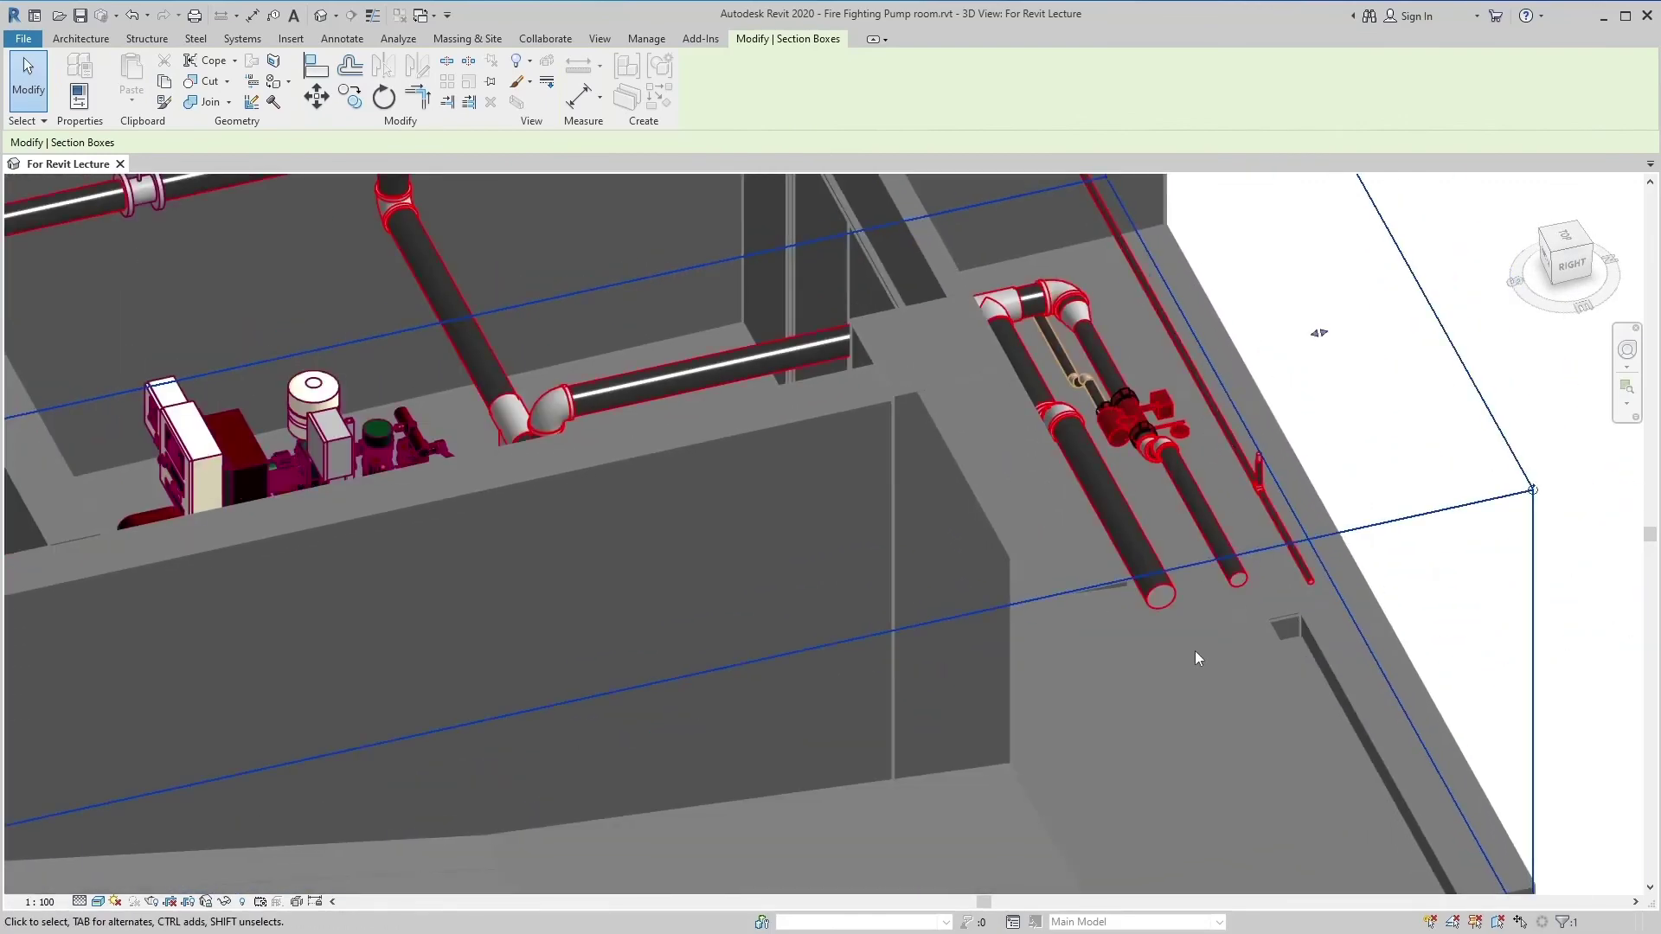
scroll(1156, 627, up, 1)
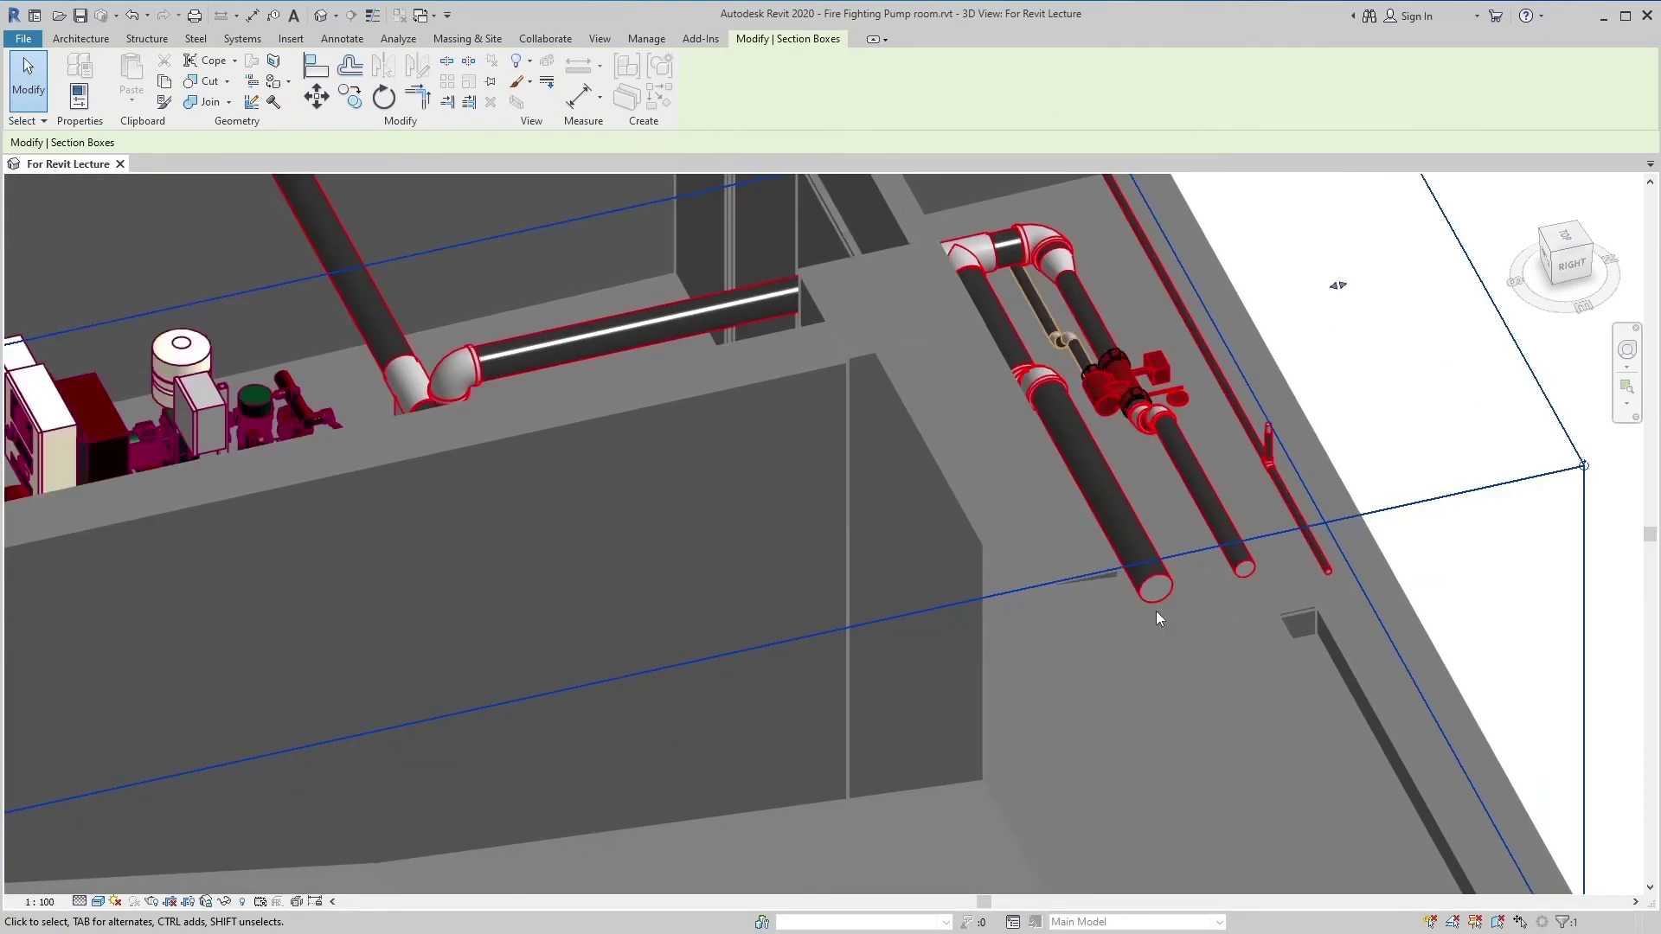
middle_drag(1156, 610, 1172, 626)
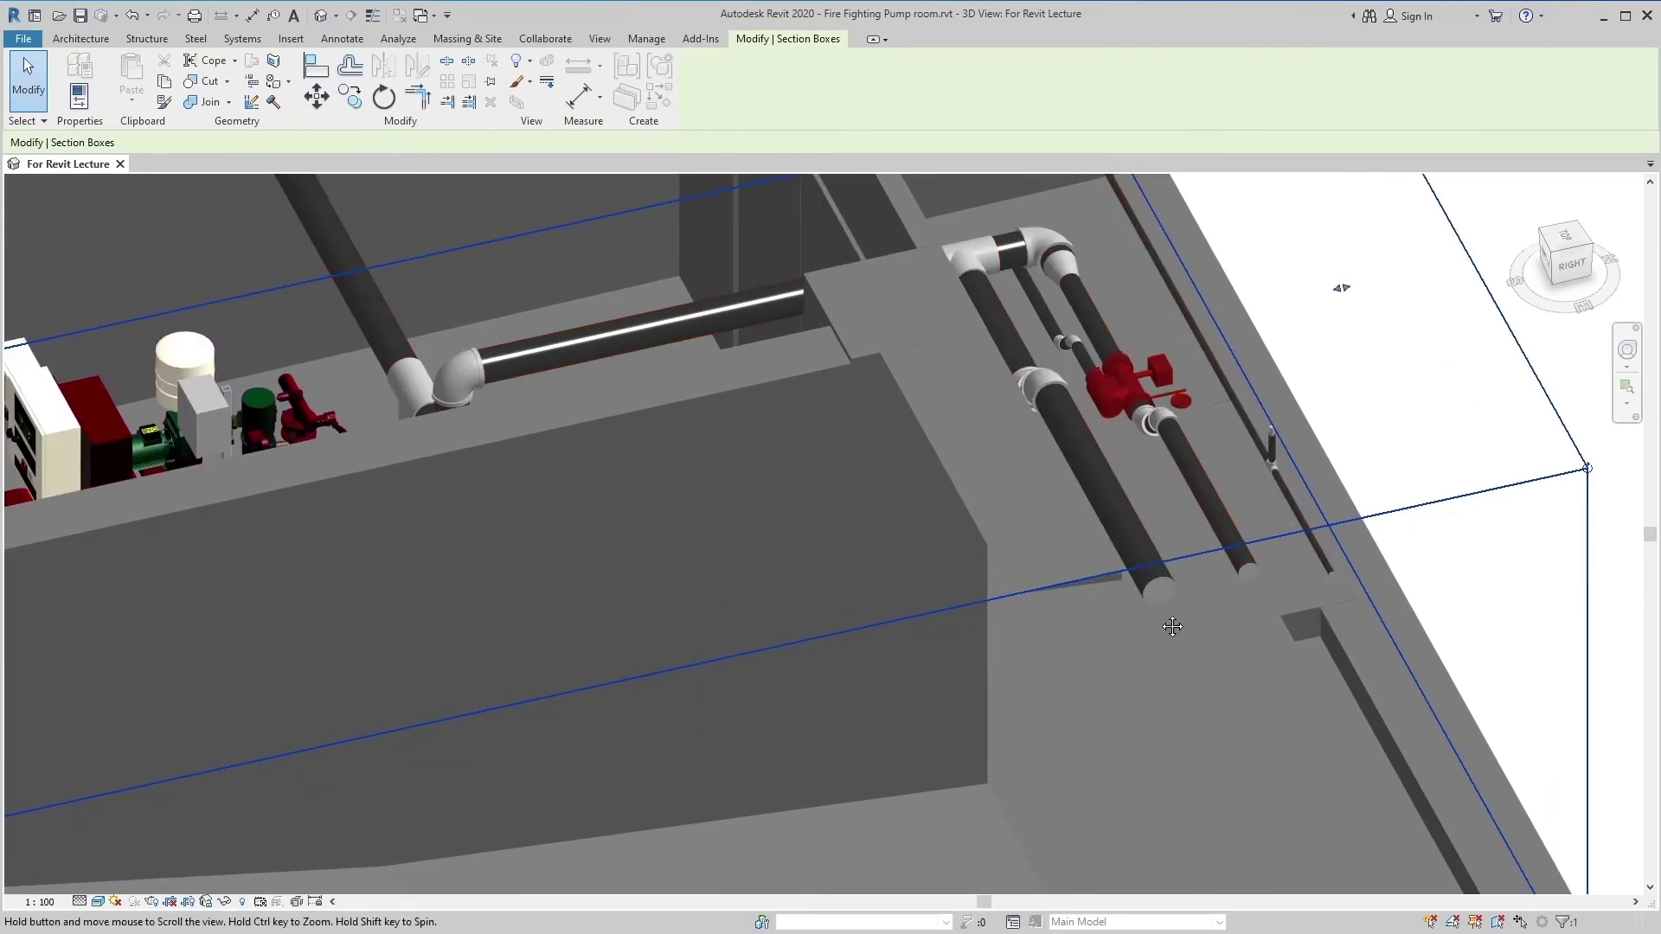
Step: Pan toward the red valve on the parallel pipes beyond the right wall
middle_click(1172, 627)
middle_click(1172, 626)
middle_click(1172, 626)
key(Escape)
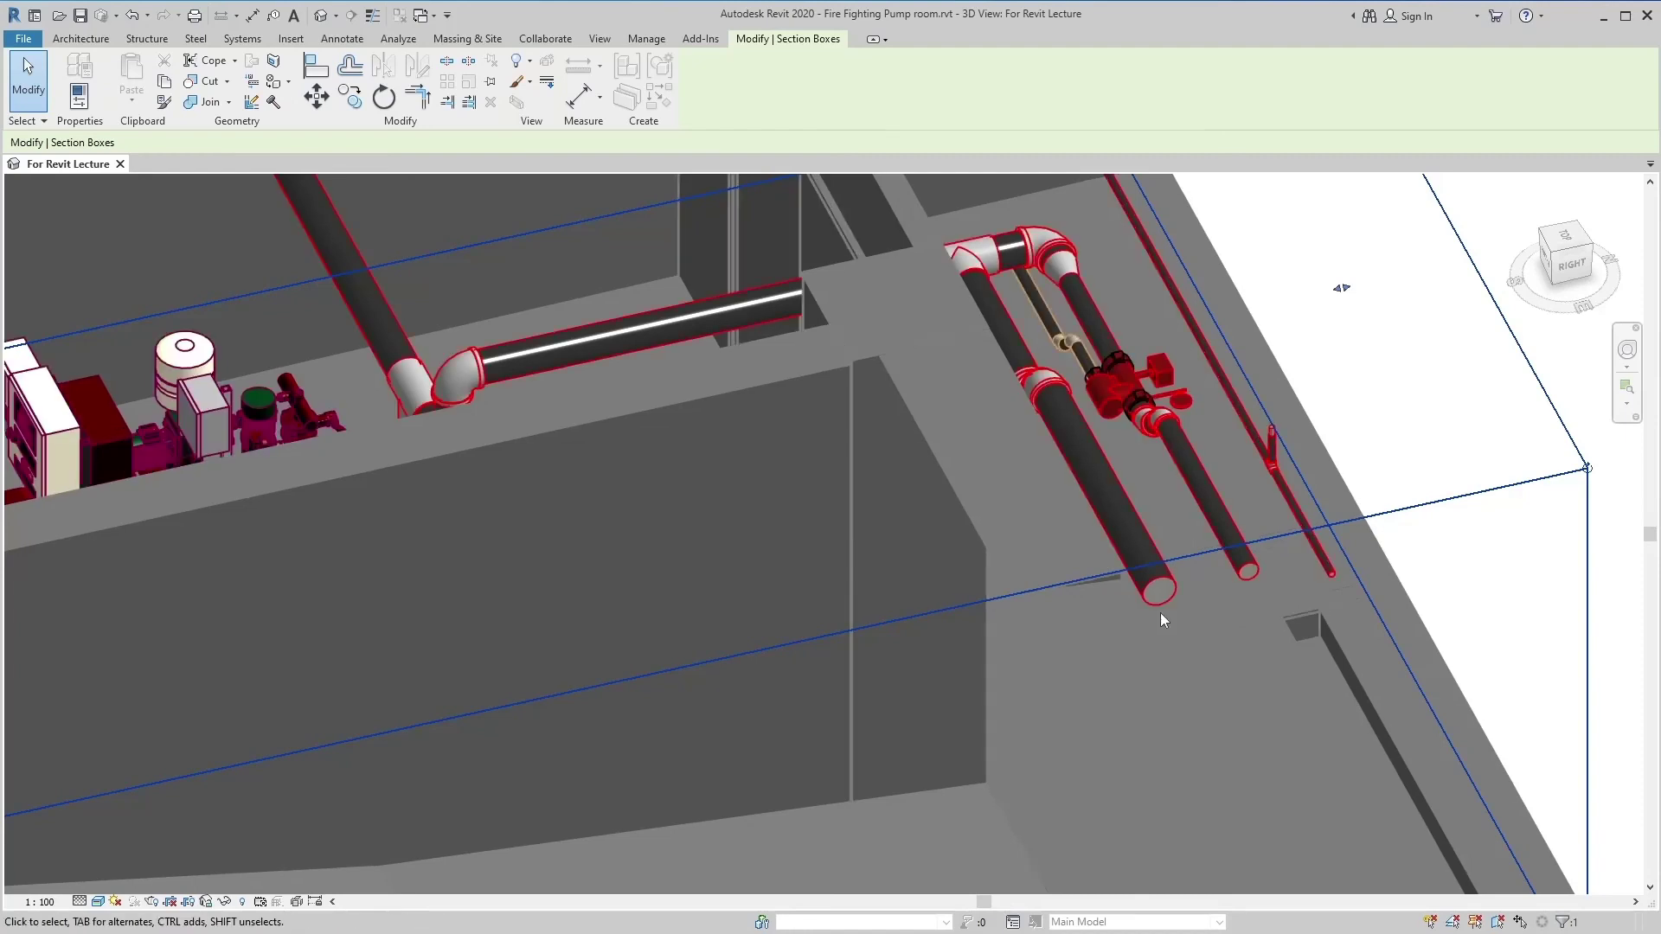
scroll(1196, 413, up, 2)
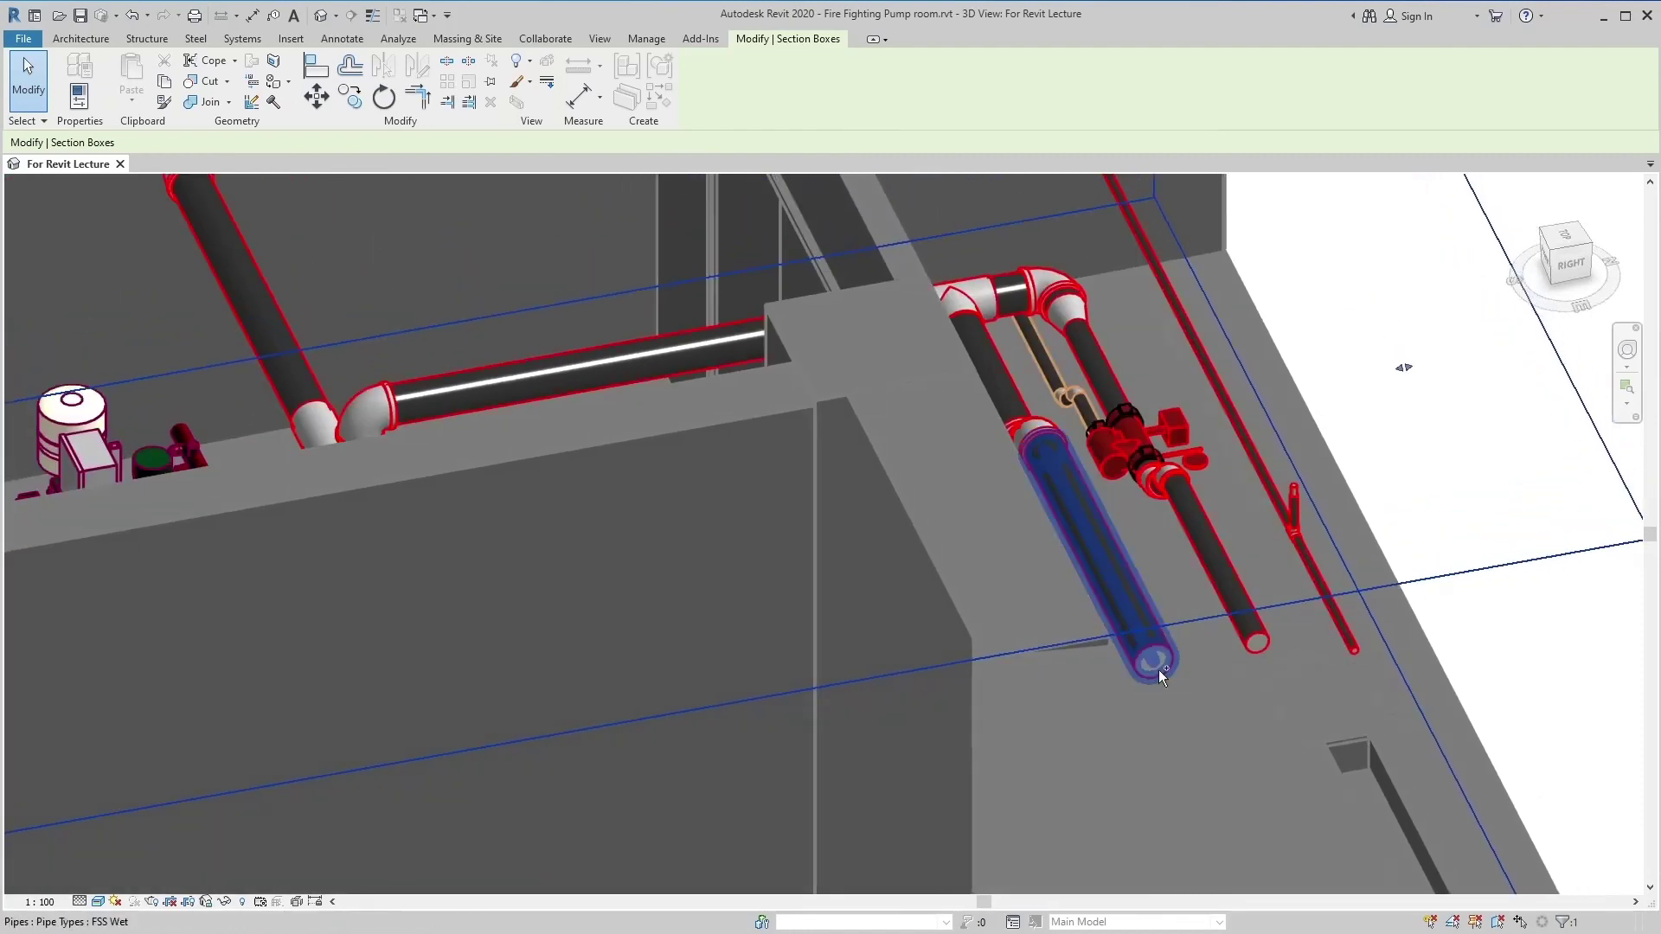
middle_drag(1157, 683, 1171, 699)
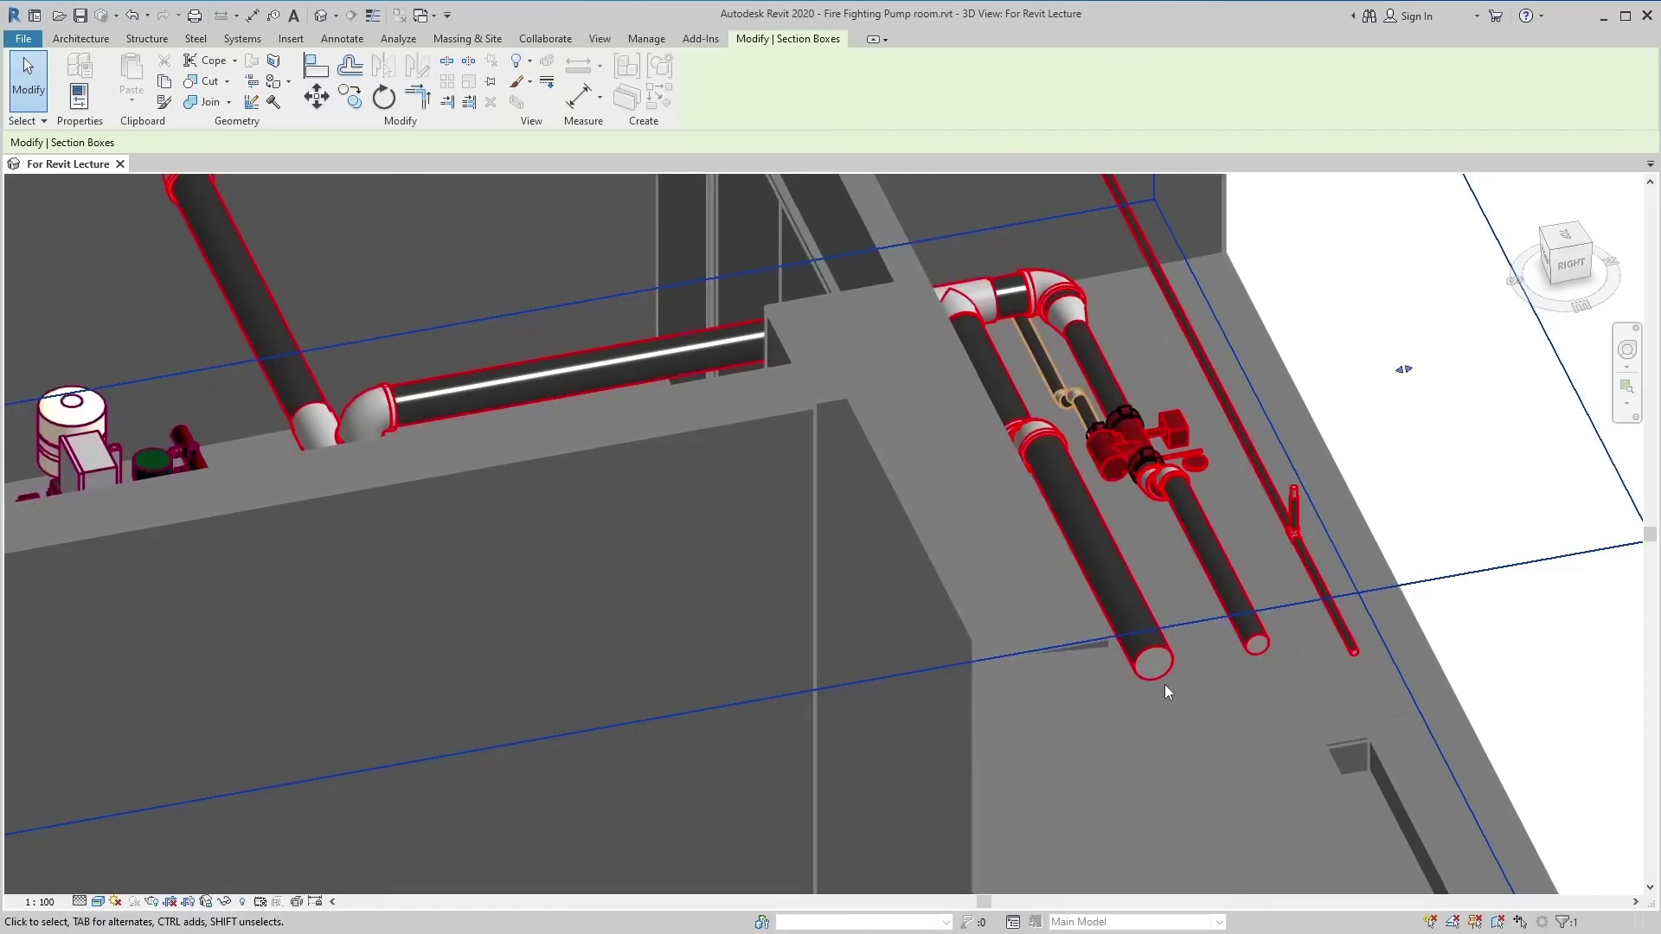
middle_drag(1213, 467, 1227, 482)
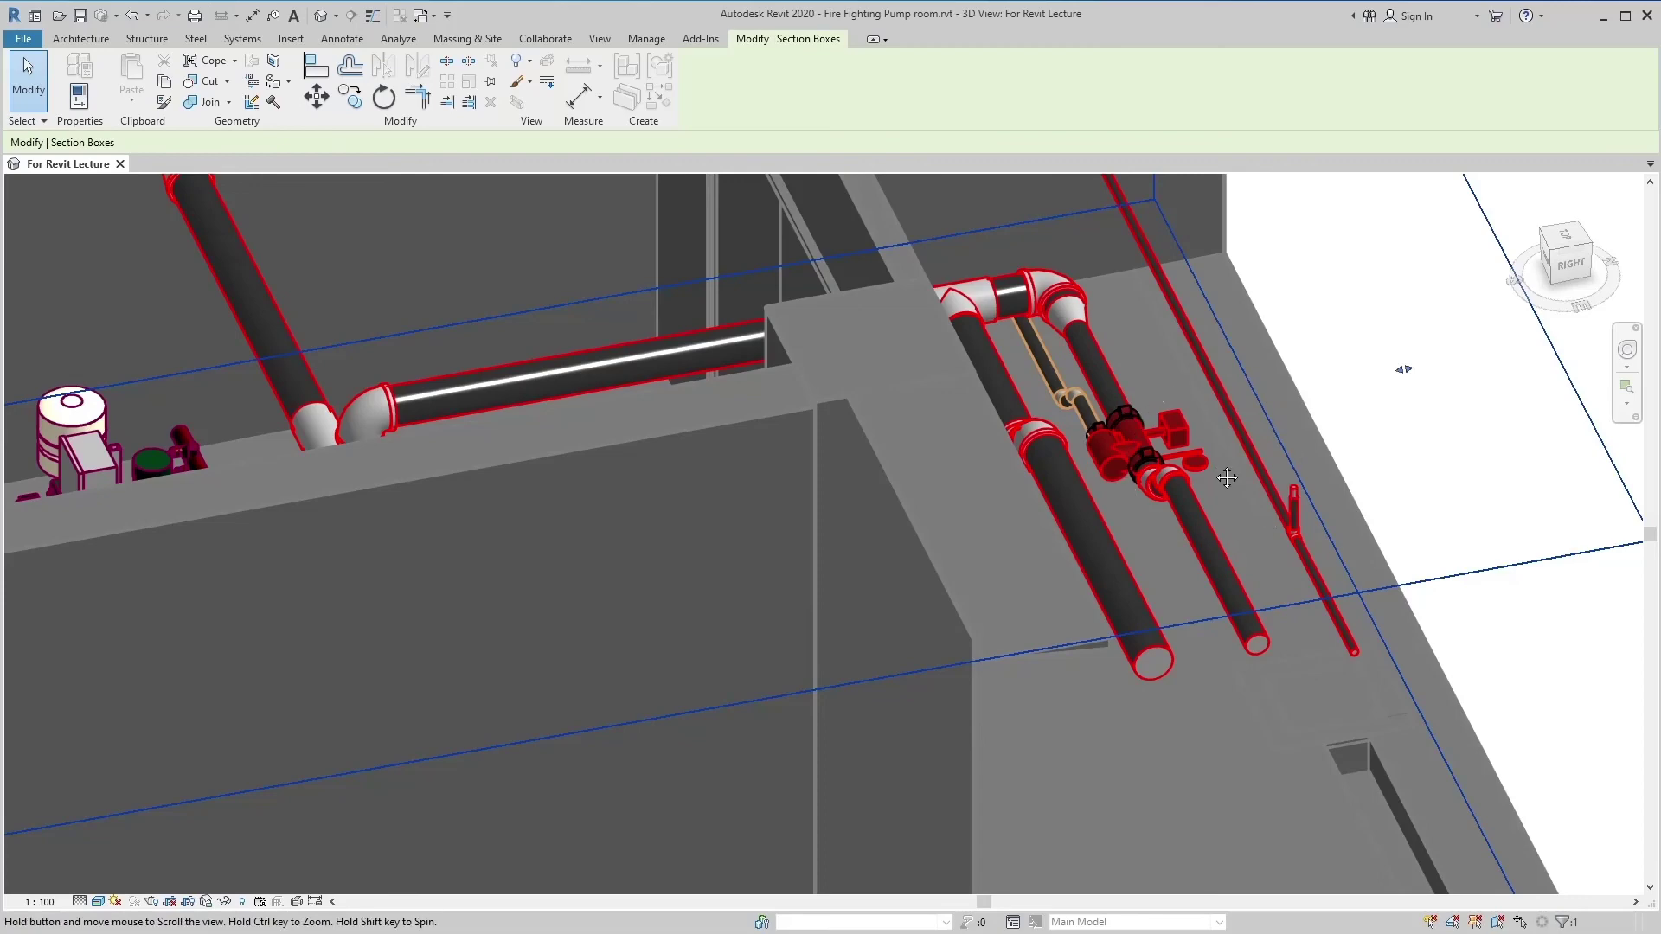
Step: Zoom in and orbit around the red valve, then zoom back out
scroll(1197, 443, up, 3)
scroll(1197, 443, up, 3)
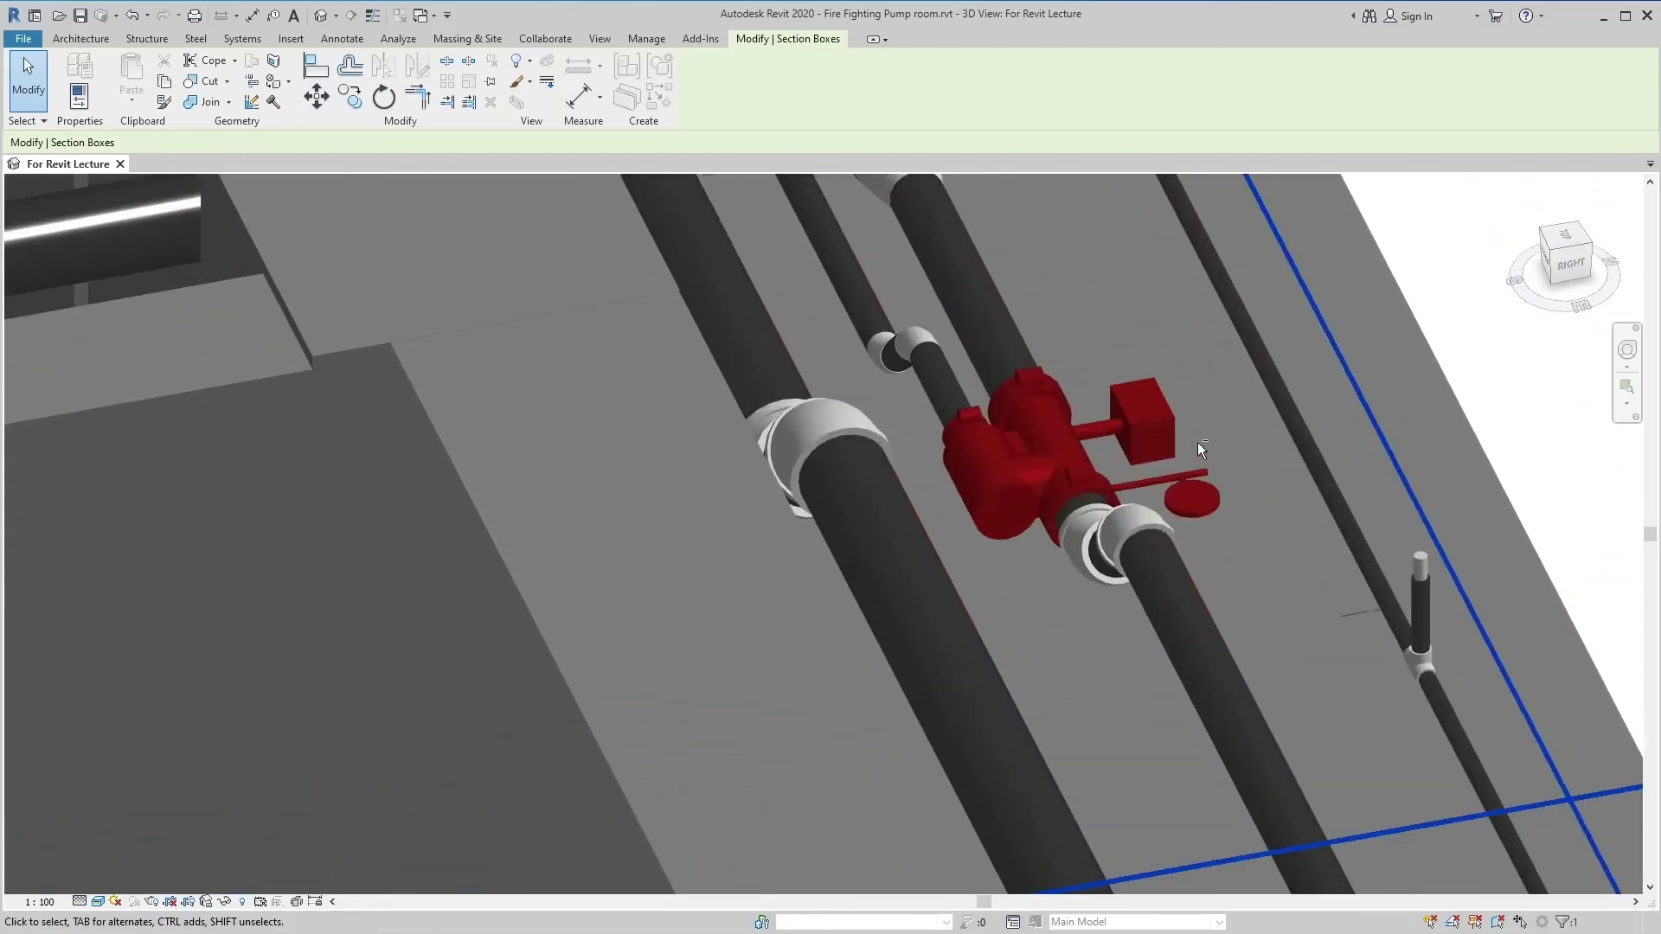
shift+middle_drag(1197, 443, 1197, 480)
mouse_move(1203, 609)
shift+middle_down()
mouse_move(1244, 595)
mouse_move(1232, 583)
shift+middle_up()
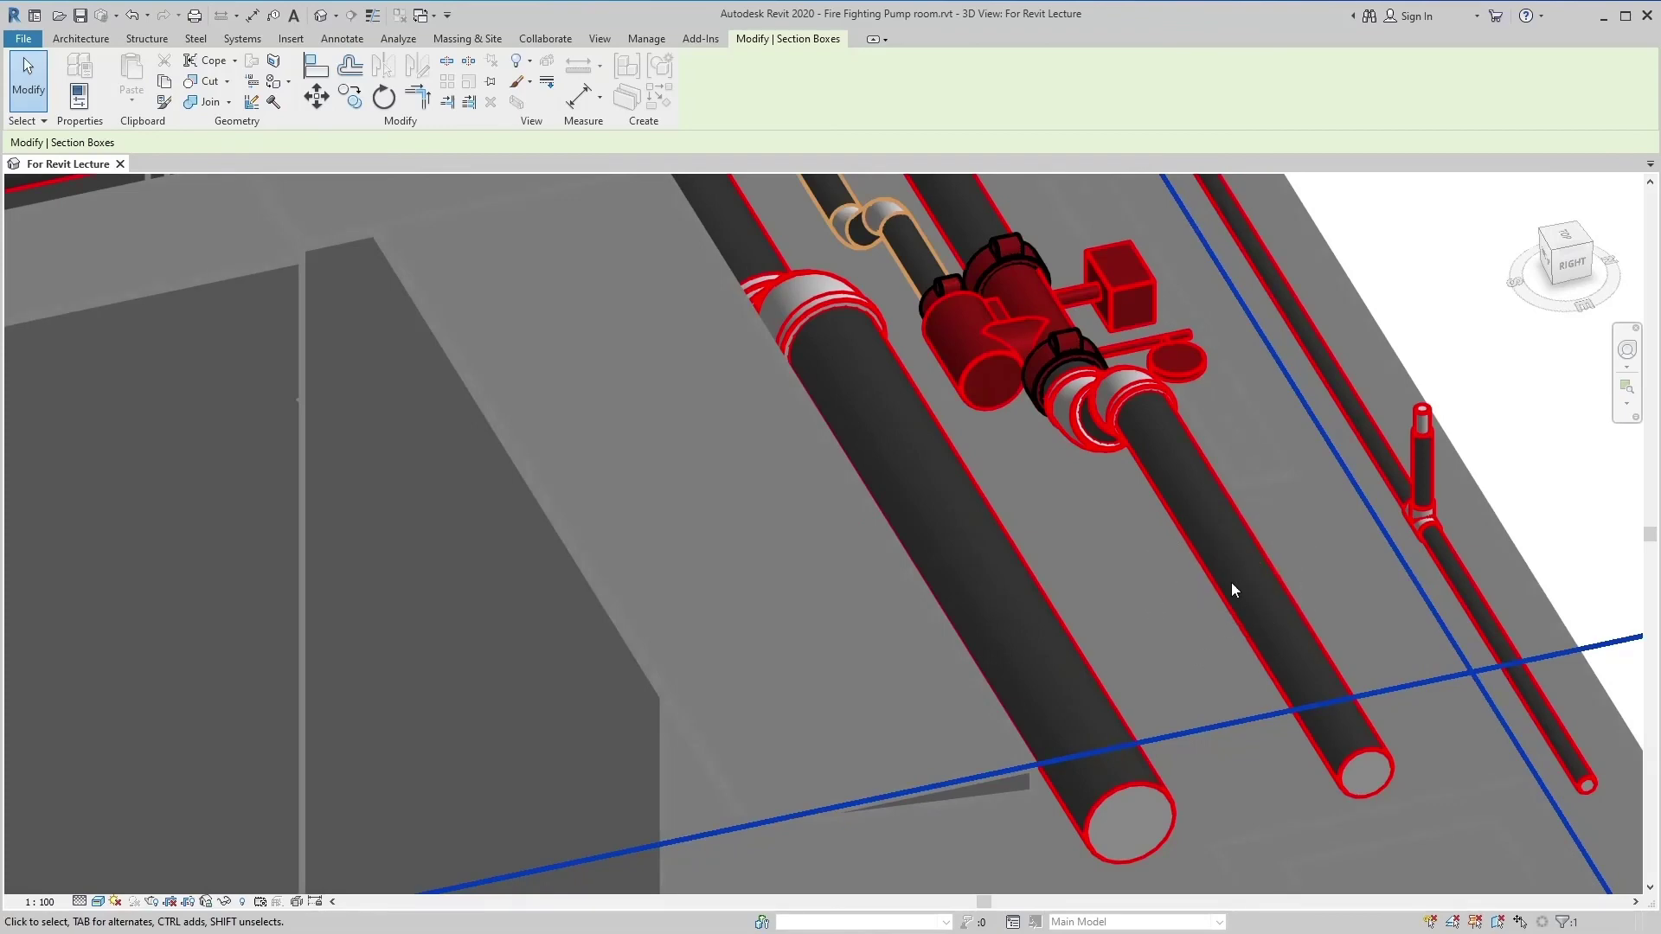
scroll(1221, 537, down, 2)
Step: Zoom out to the whole pump room and undo the section box extension
shift+middle_drag(1162, 574, 1285, 460)
scroll(1286, 467, down, 3)
scroll(1372, 360, down, 2)
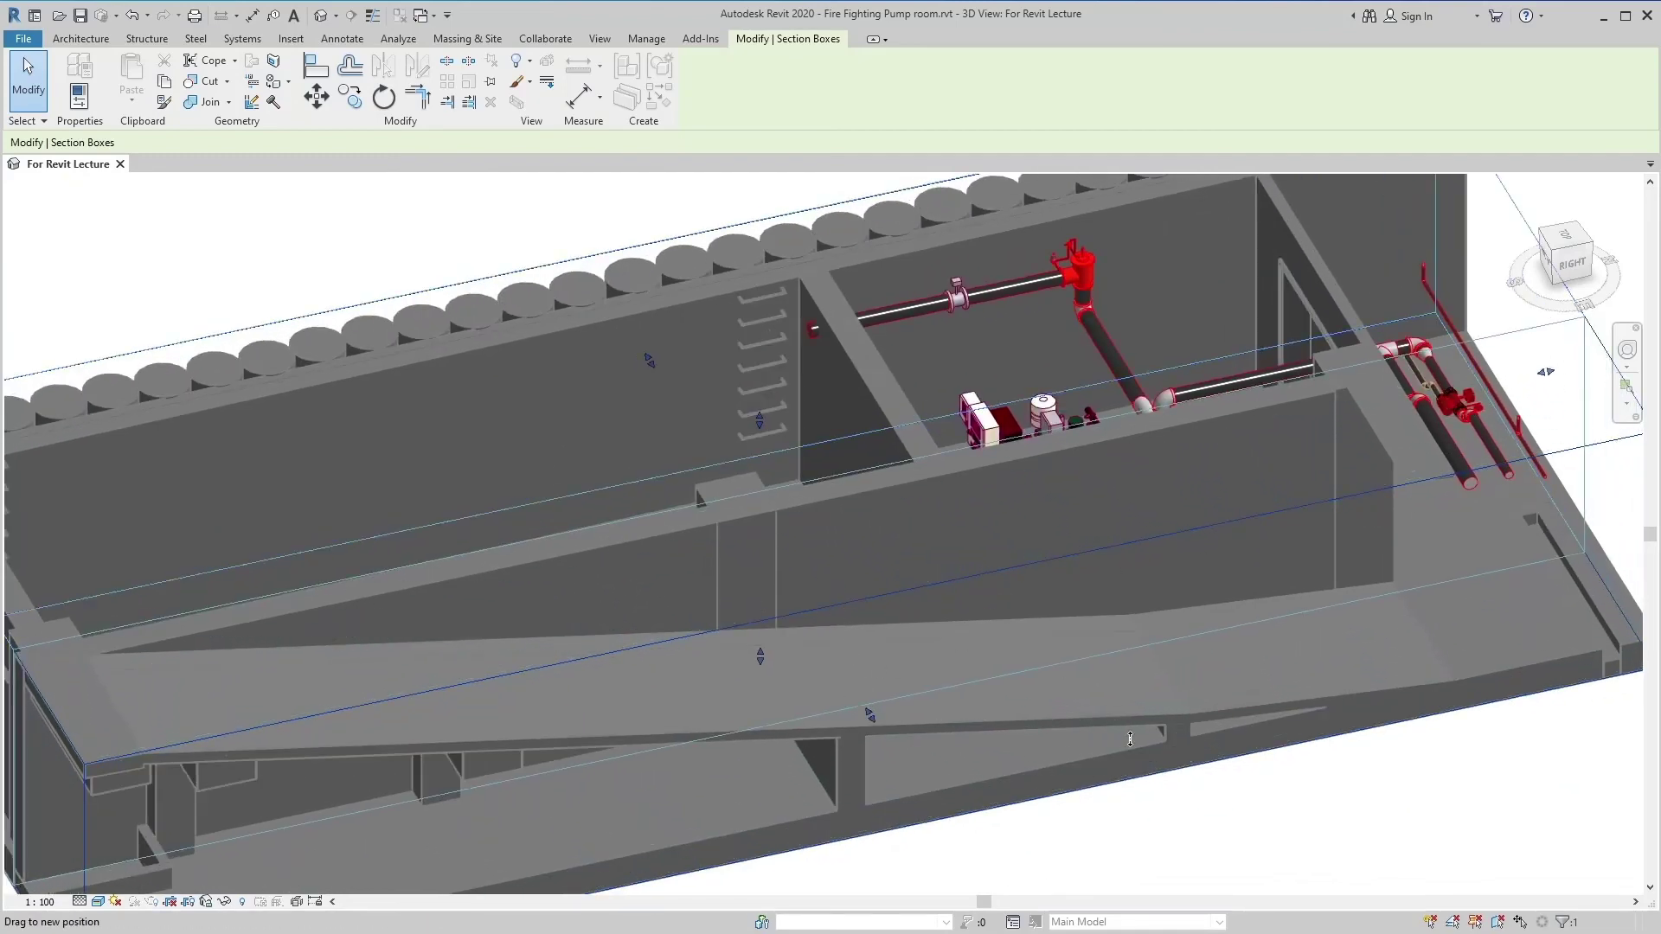
key(ctrl+z)
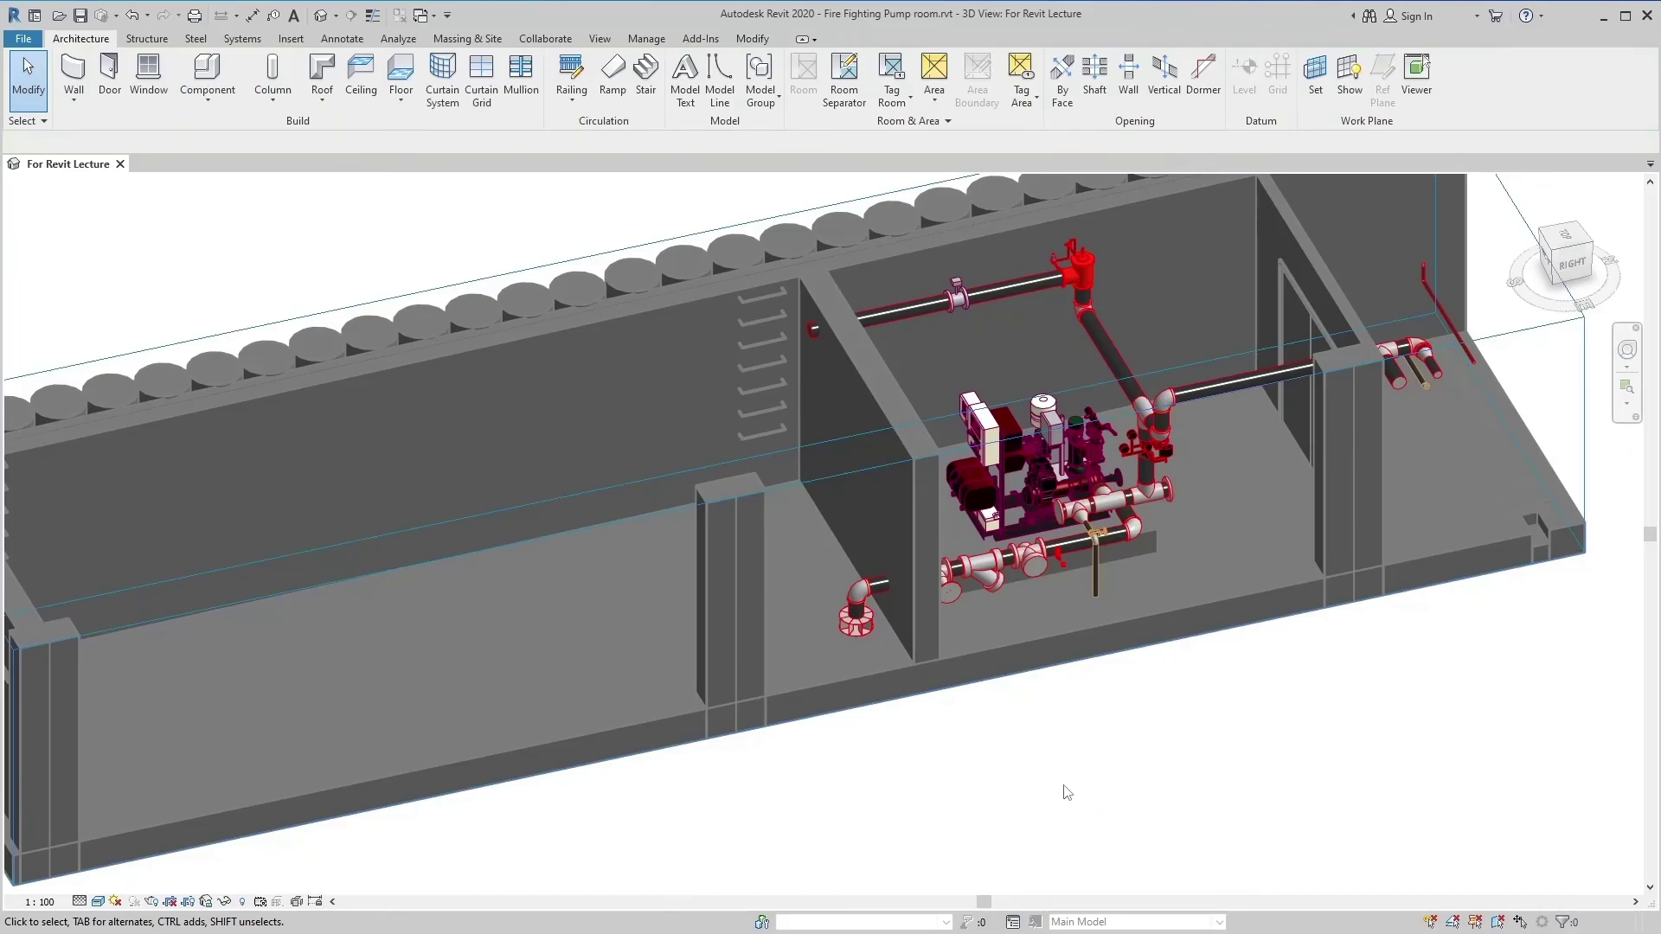